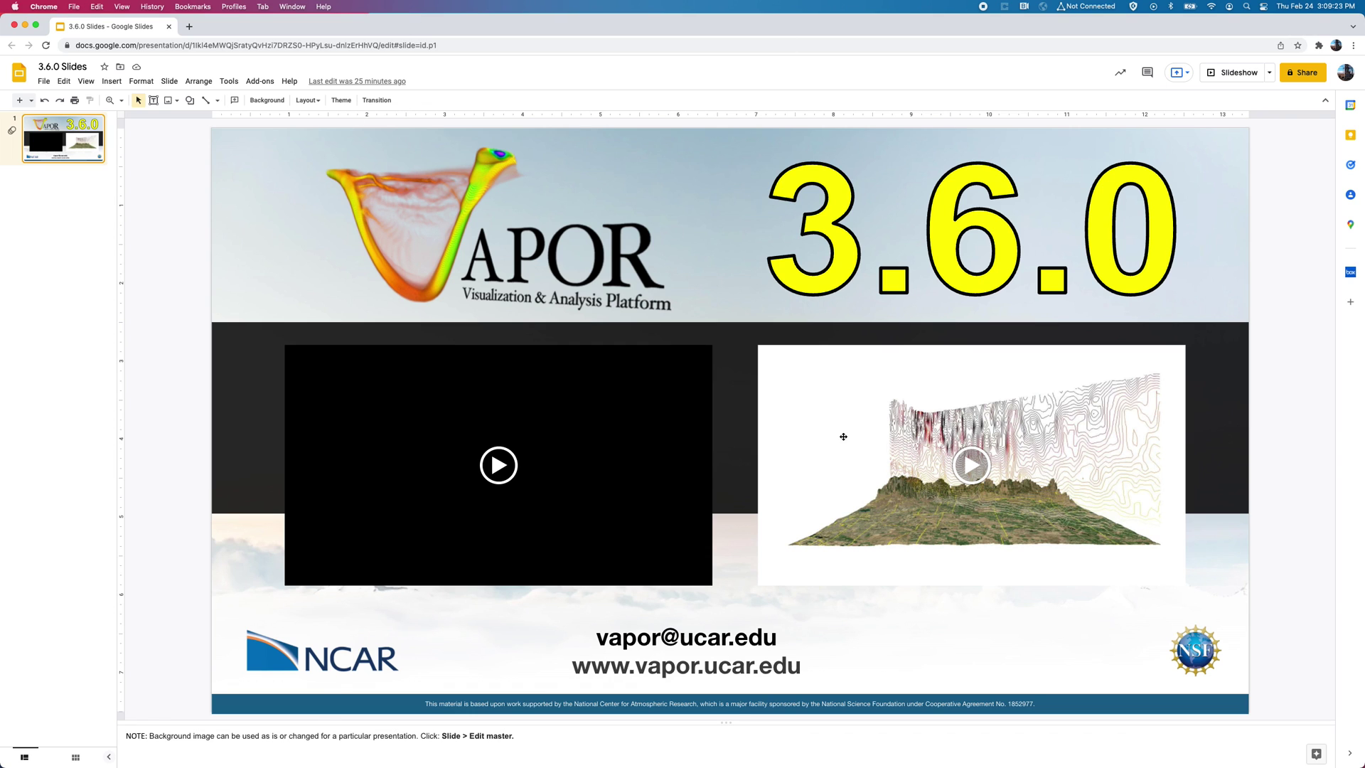
Minimize the Chrome window showing the VAPOR 3.6.0 title slide to reveal the desktop
left_click(24, 26)
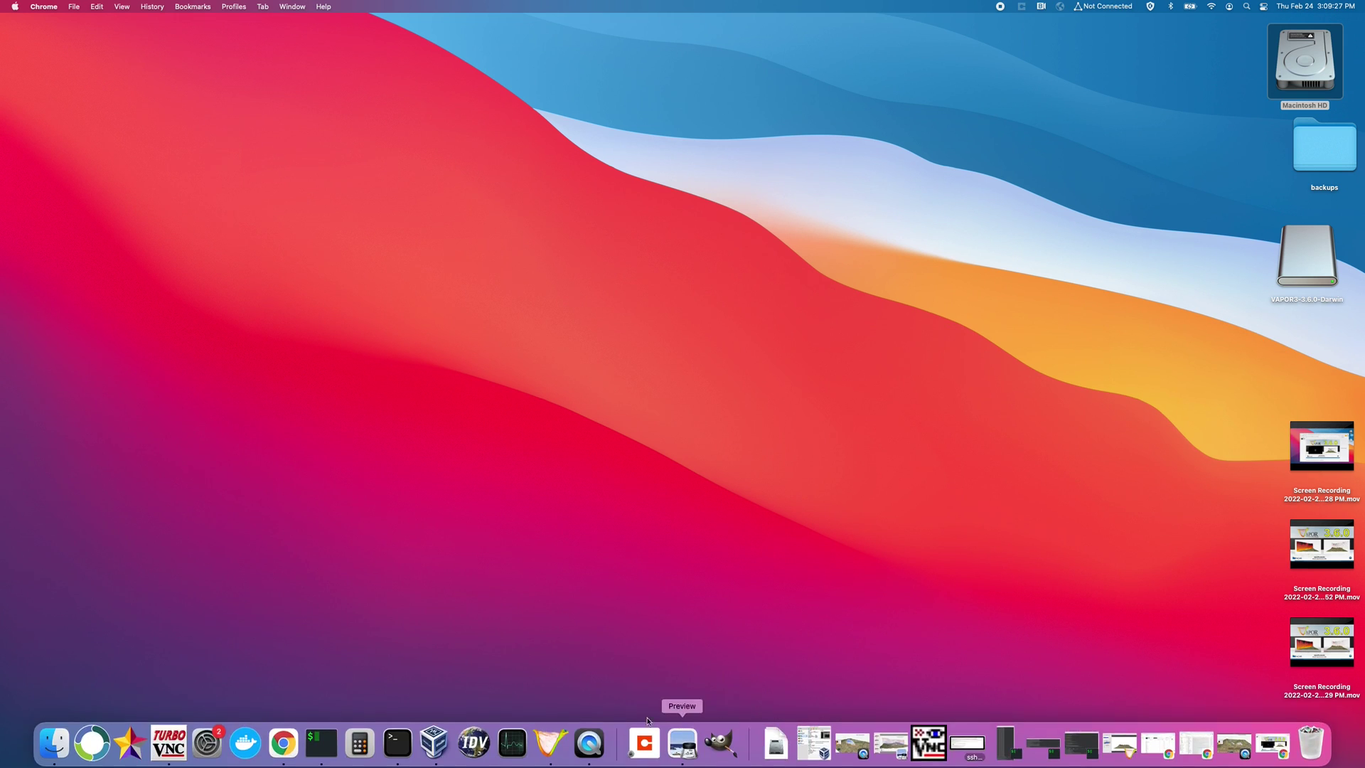
Bring VAPOR forward from the Dock and maximize its window to fill the screen
left_click(543, 747)
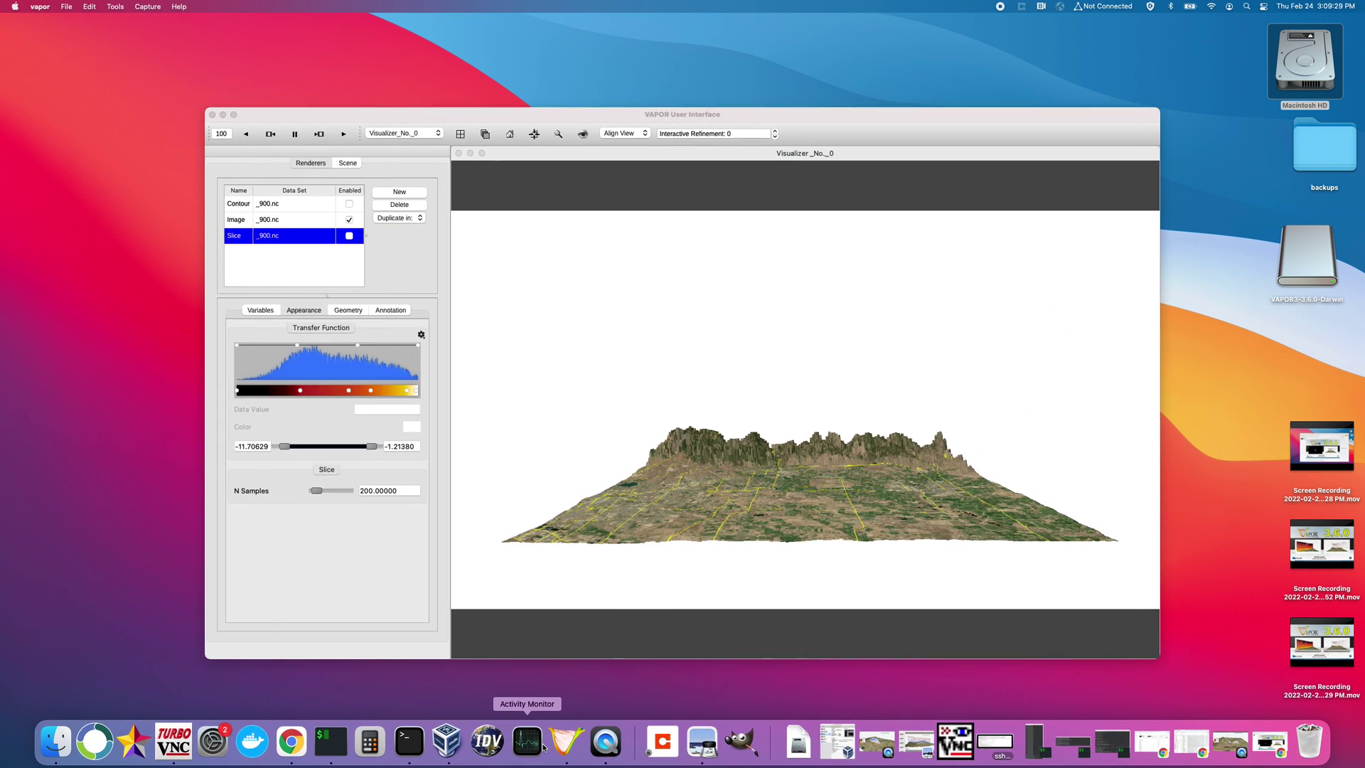
double_click(689, 115)
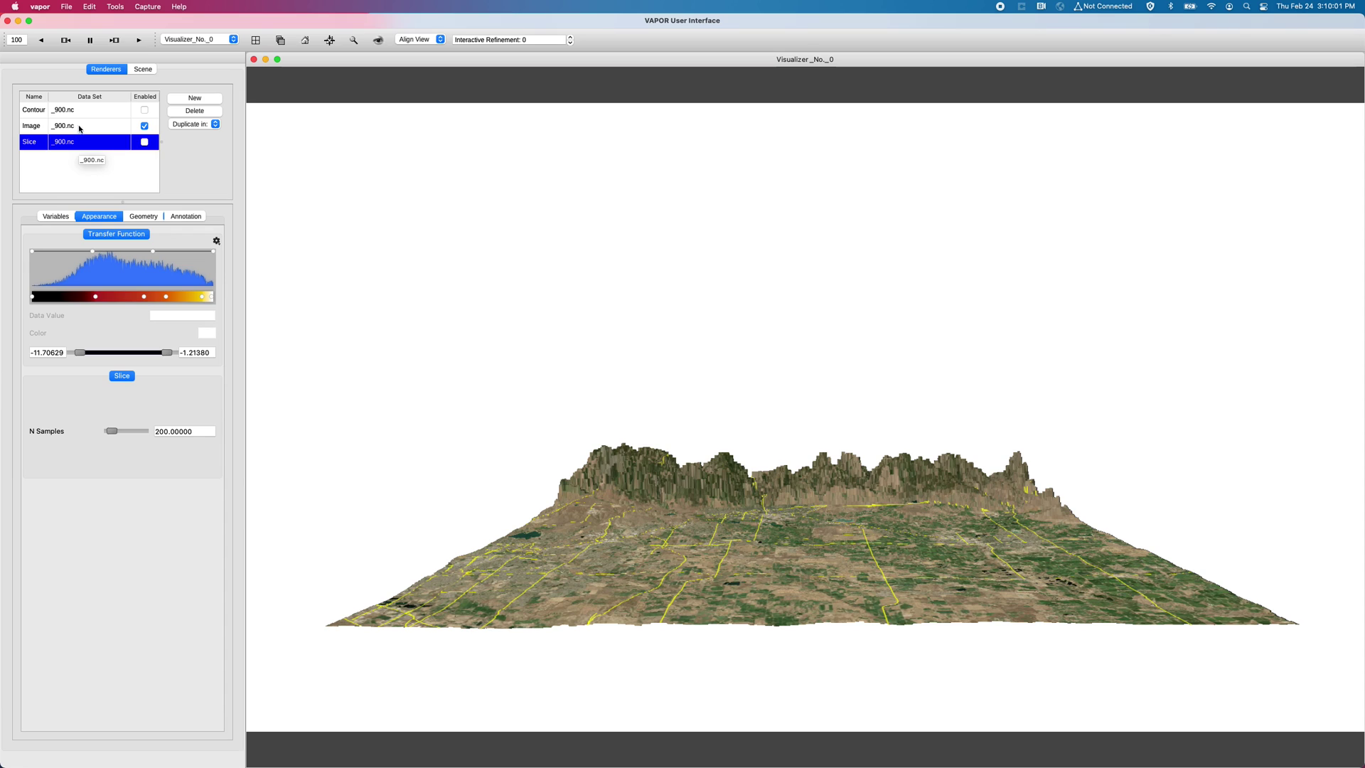
left_click(109, 129)
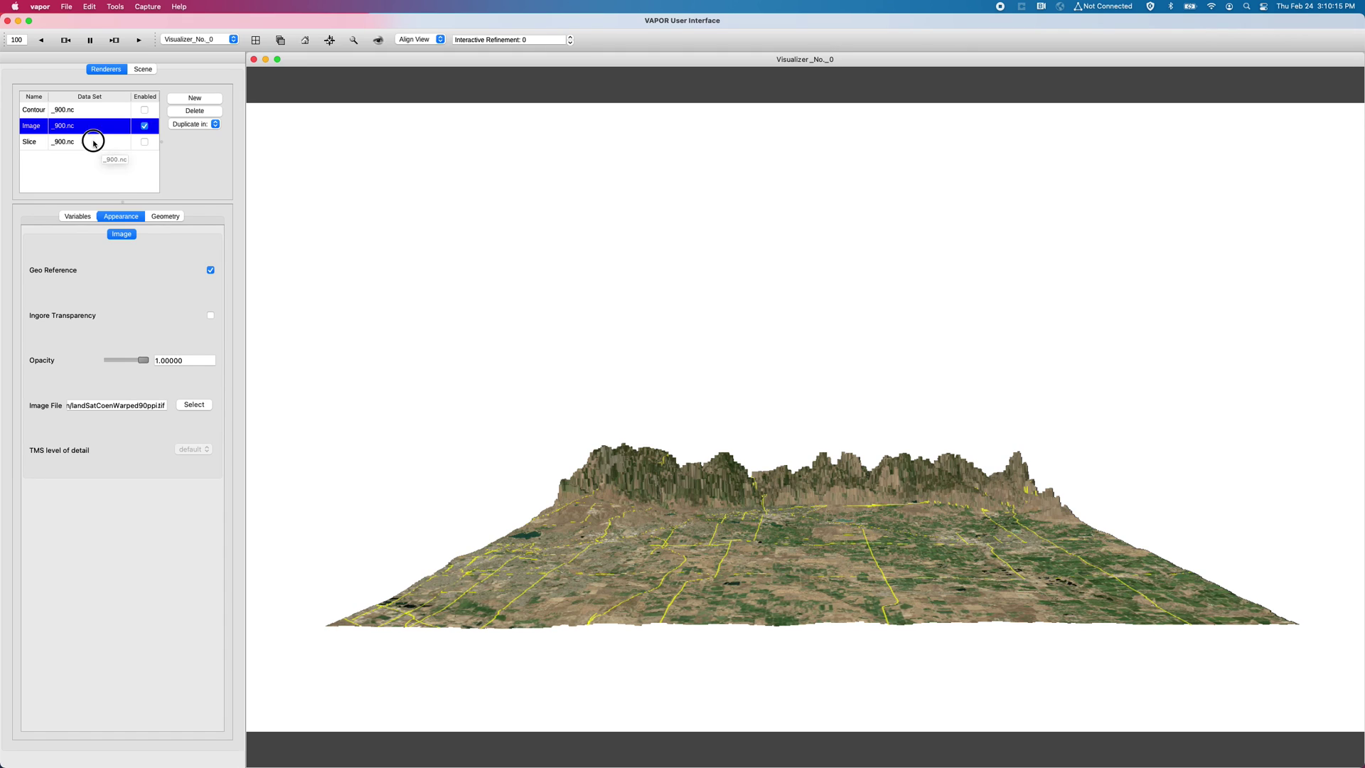
left_click(93, 142)
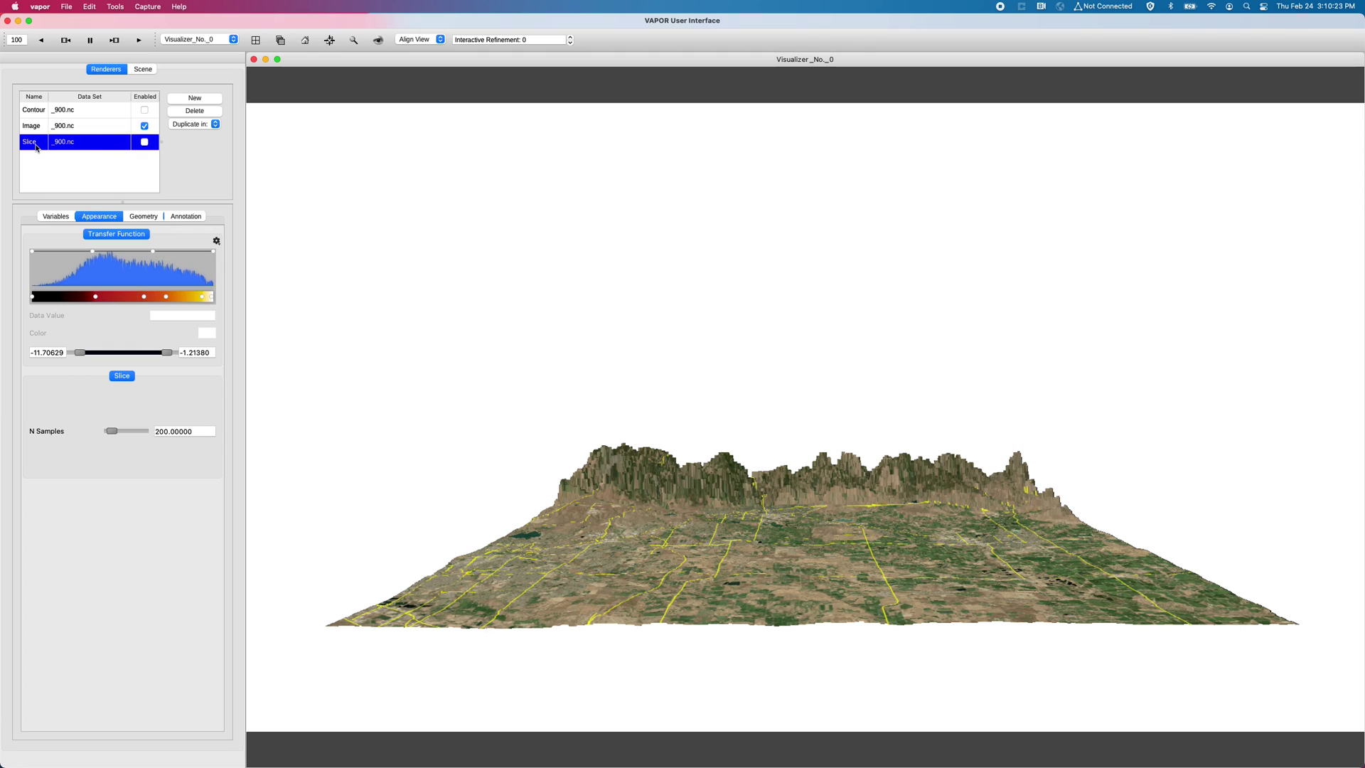
Enable the Slice renderer to draw its vertical slice at rotation X 90, Z -45, then view its Geometry settings
left_click(145, 143)
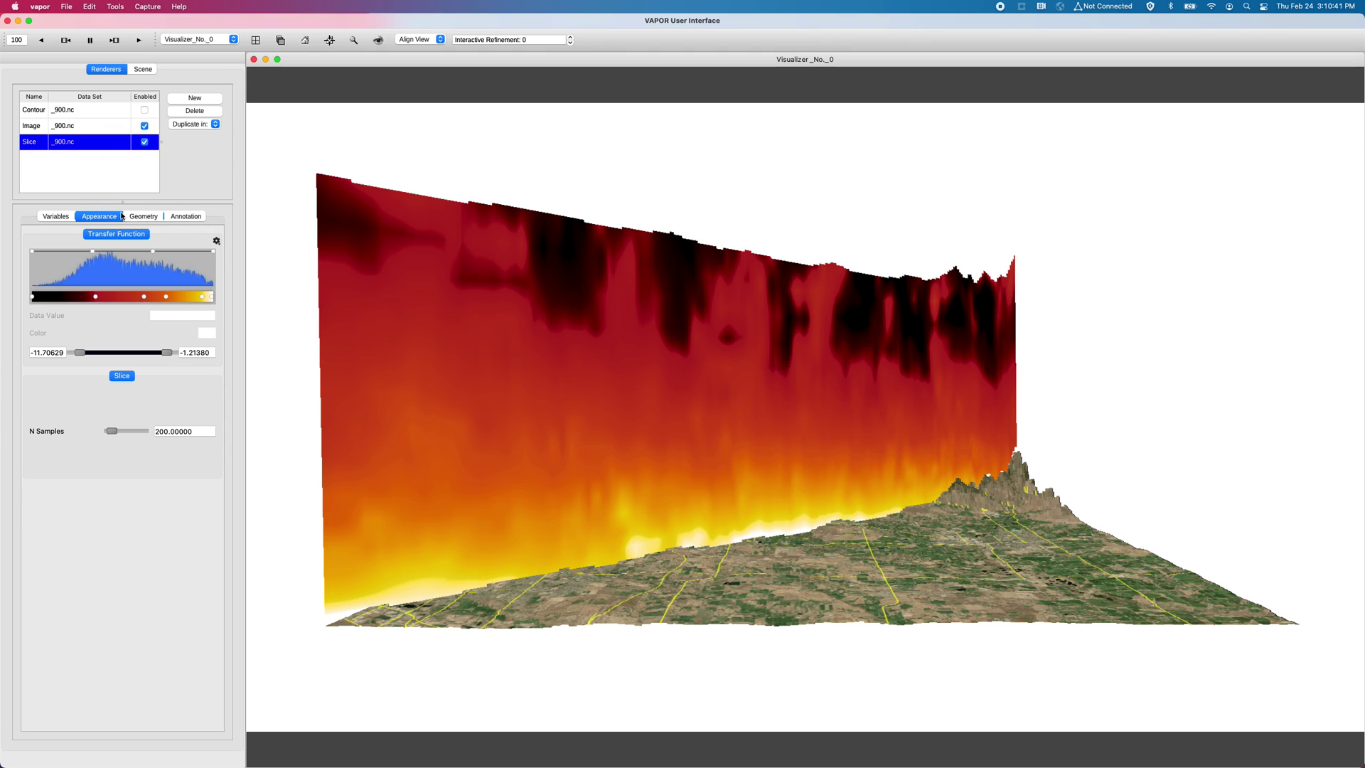
left_click(145, 218)
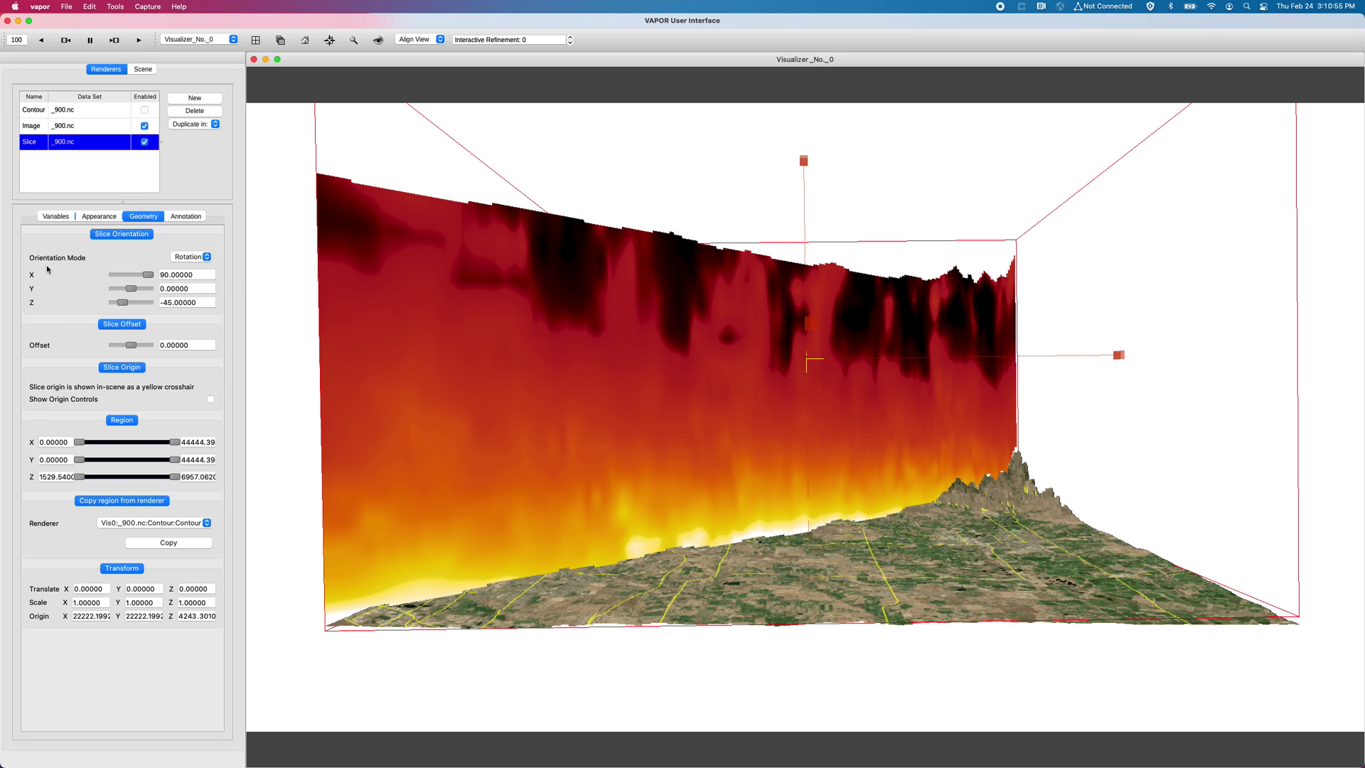
Reset the slice's X and Z rotations to 0 so it lies flat above the terrain
mouse_move(47, 269)
right_click_drag(676, 259, 762, 473)
left_click_drag(762, 473, 846, 440)
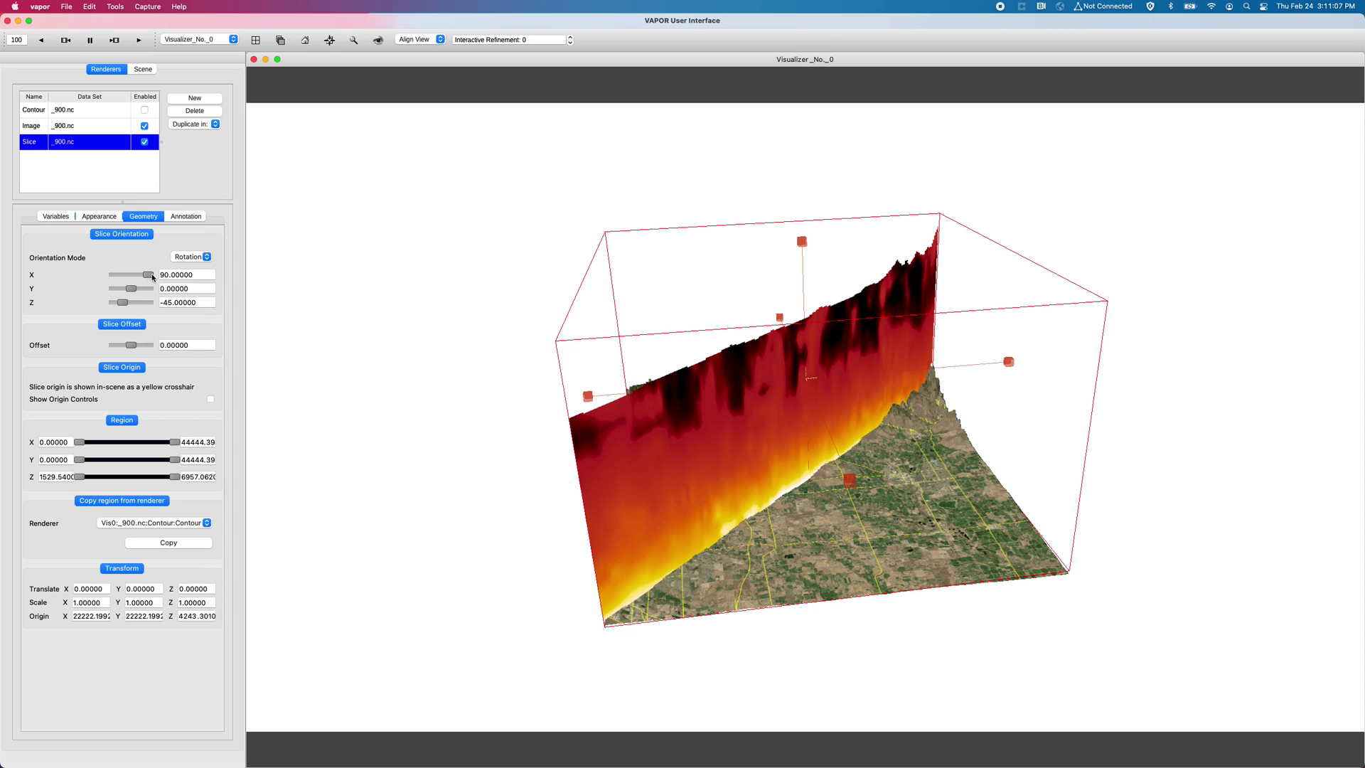
mouse_move(170, 275)
left_mouse_down()
mouse_move(153, 303)
mouse_move(150, 275)
left_mouse_up()
type("0")
key("Return")
left_click_drag(172, 303, 157, 304)
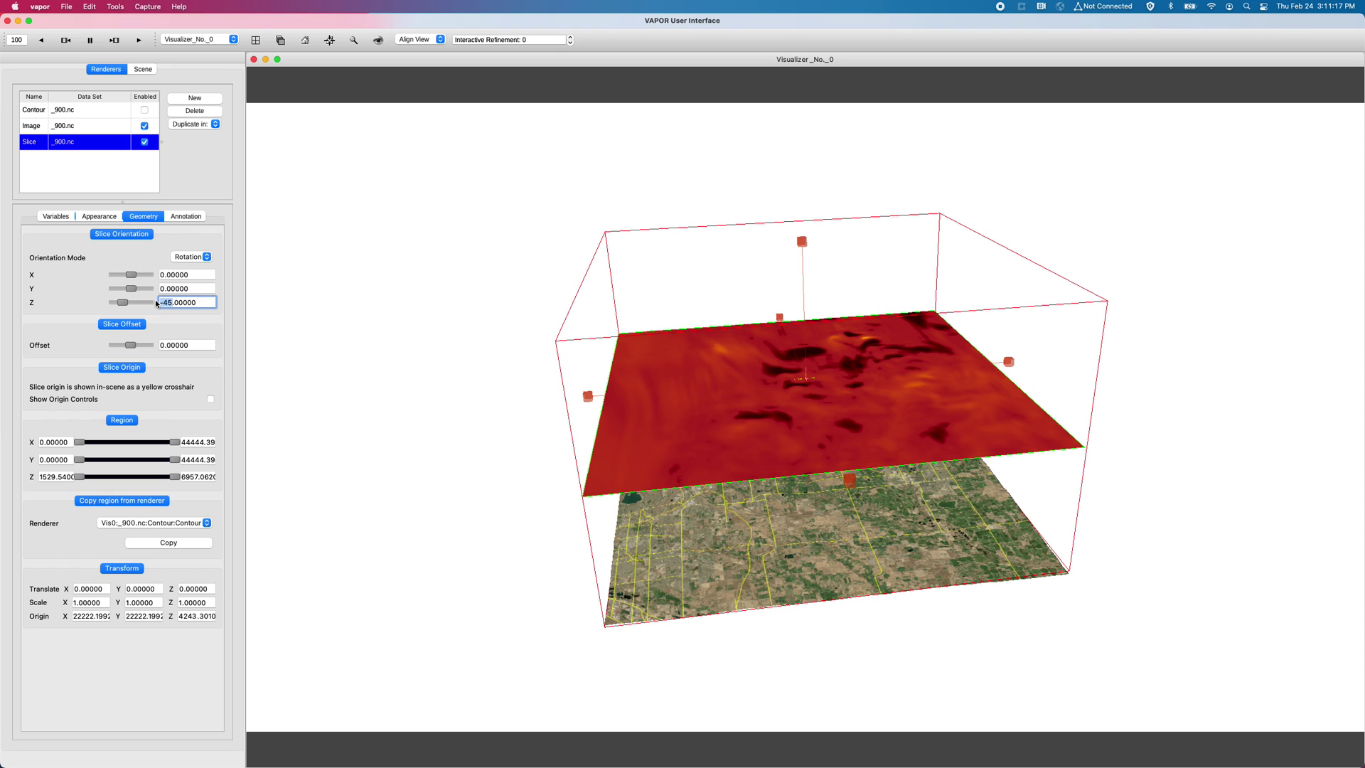
type("0")
key("Return")
left_click_drag(780, 299, 836, 340)
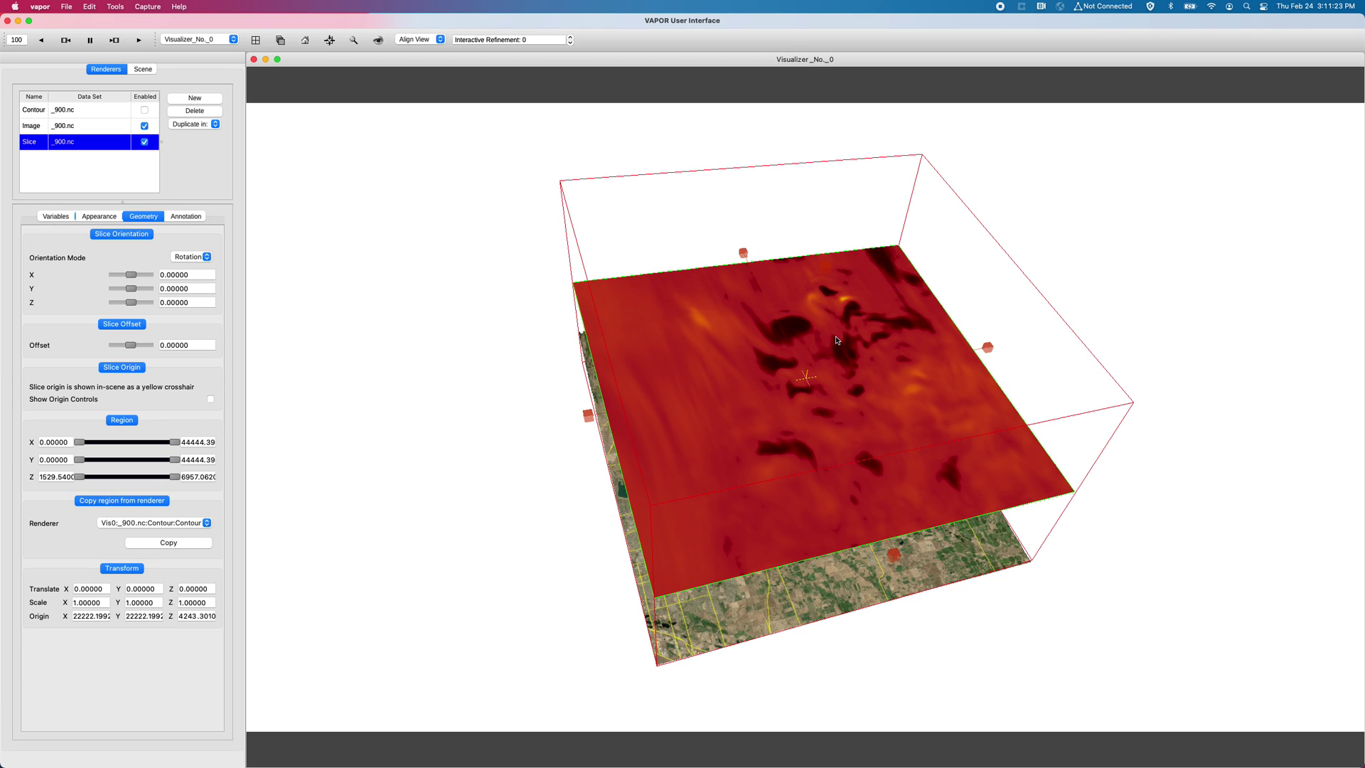
From the Home view, stand the slice upright again by setting its X rotation to 90
left_click(307, 41)
right_click_drag(775, 227, 789, 633)
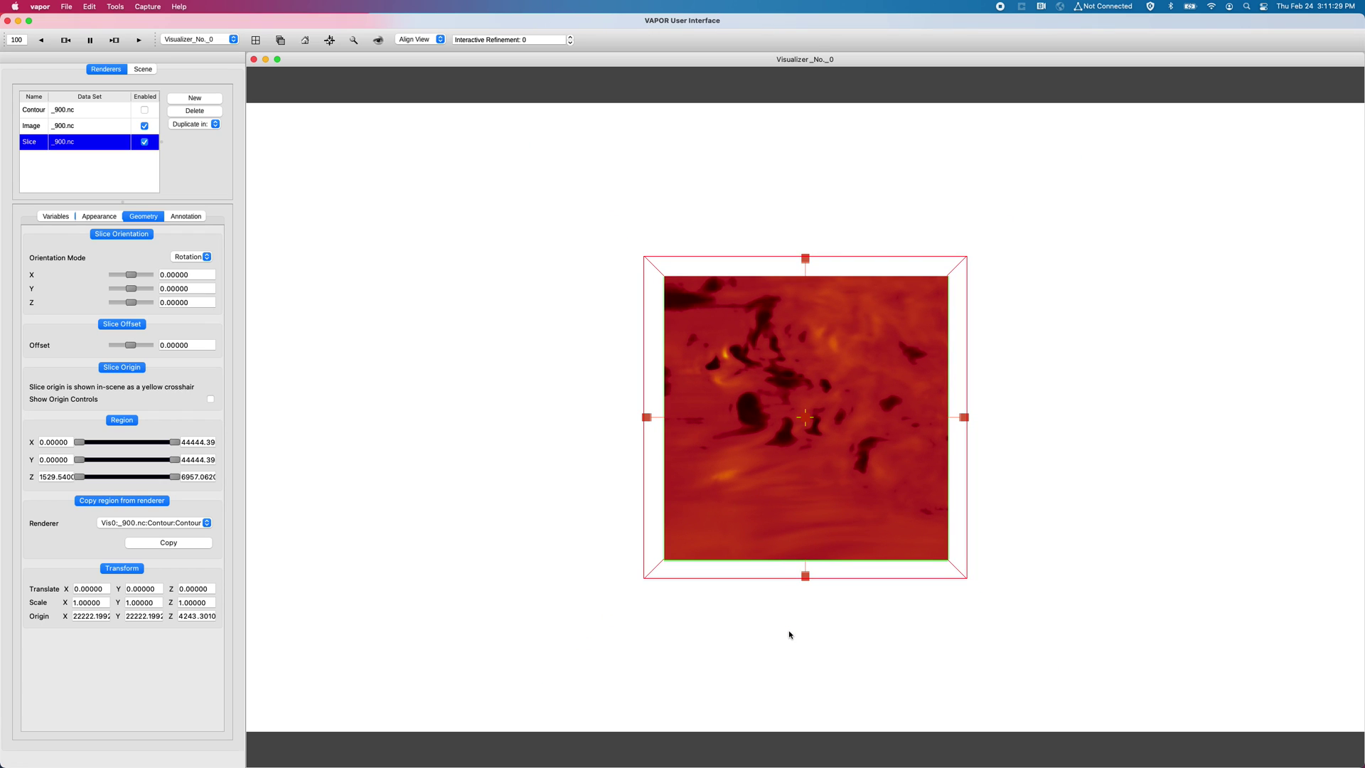
left_click_drag(905, 666, 826, 353)
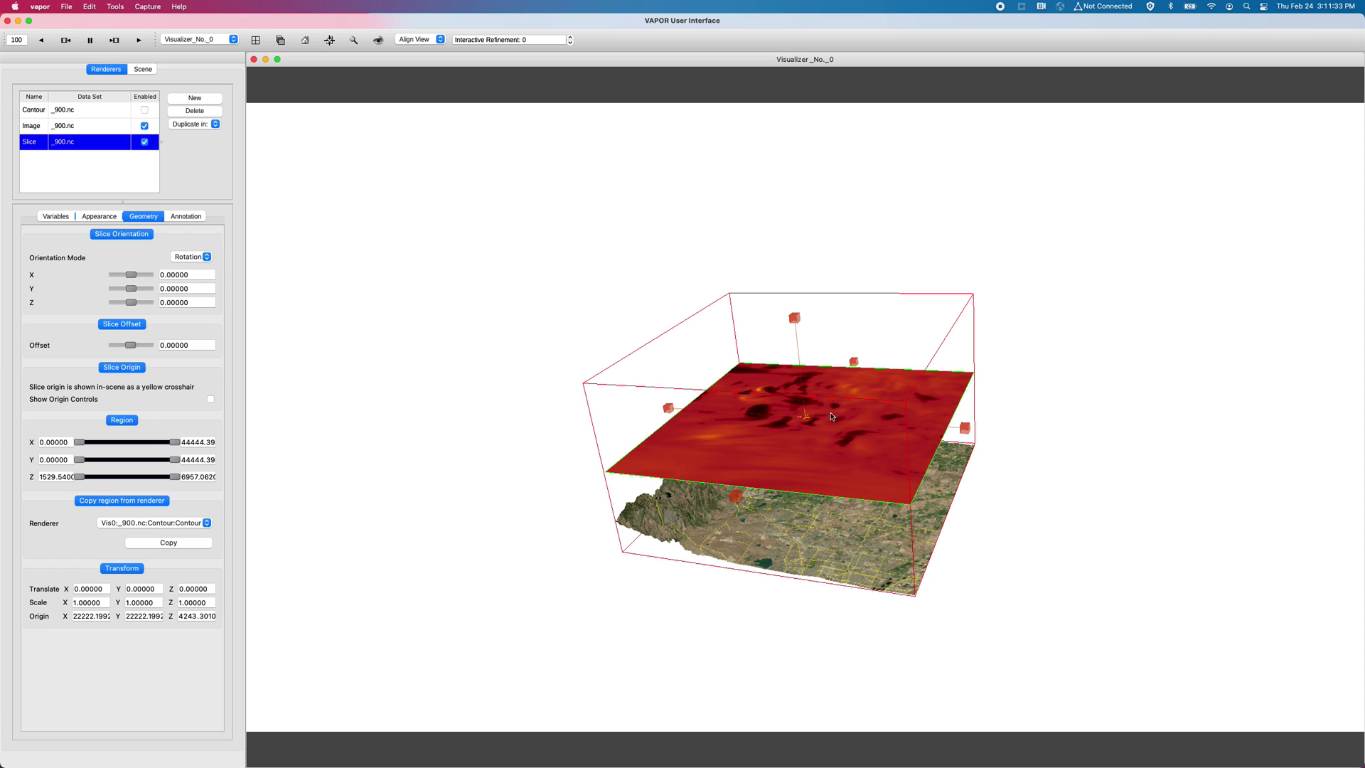
scroll(824, 353, "up", 10)
left_click_drag(813, 368, 920, 319)
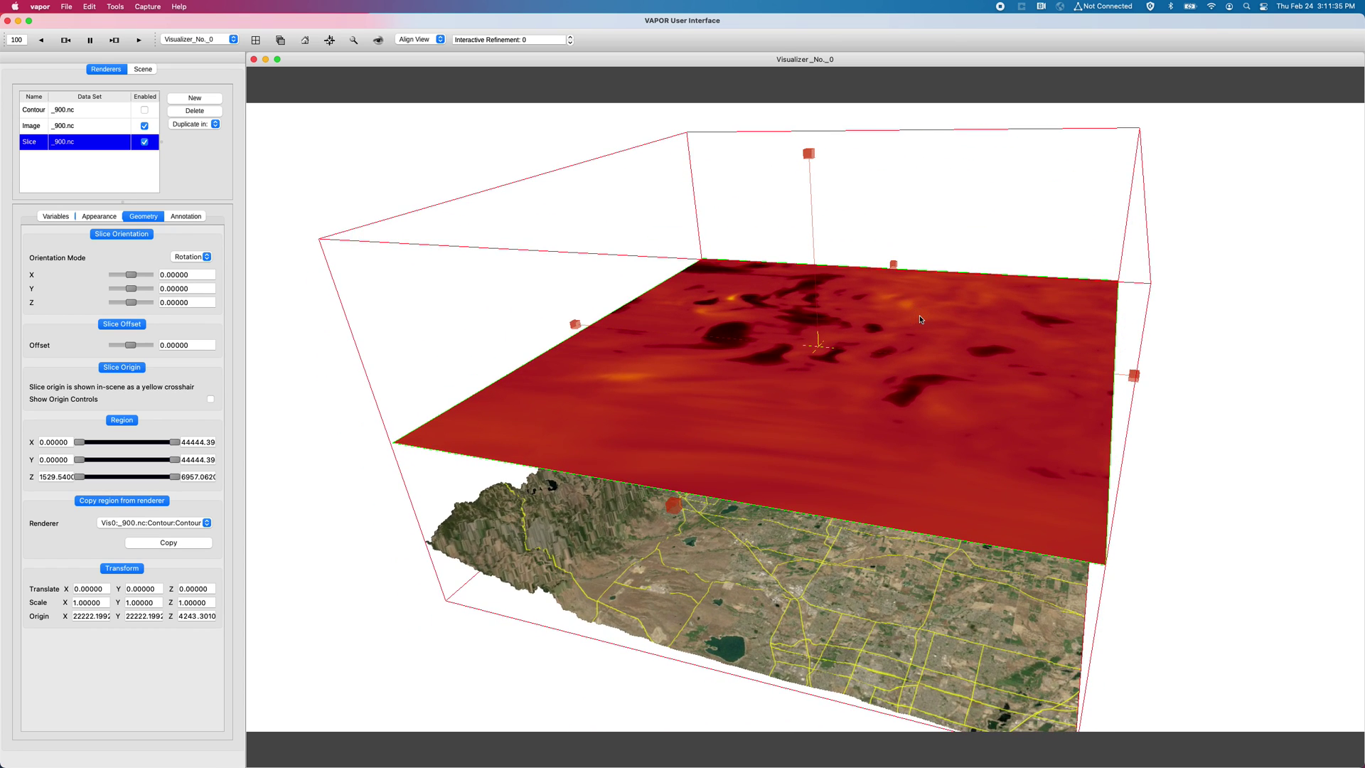
left_click(131, 277)
left_click_drag(131, 277, 159, 283)
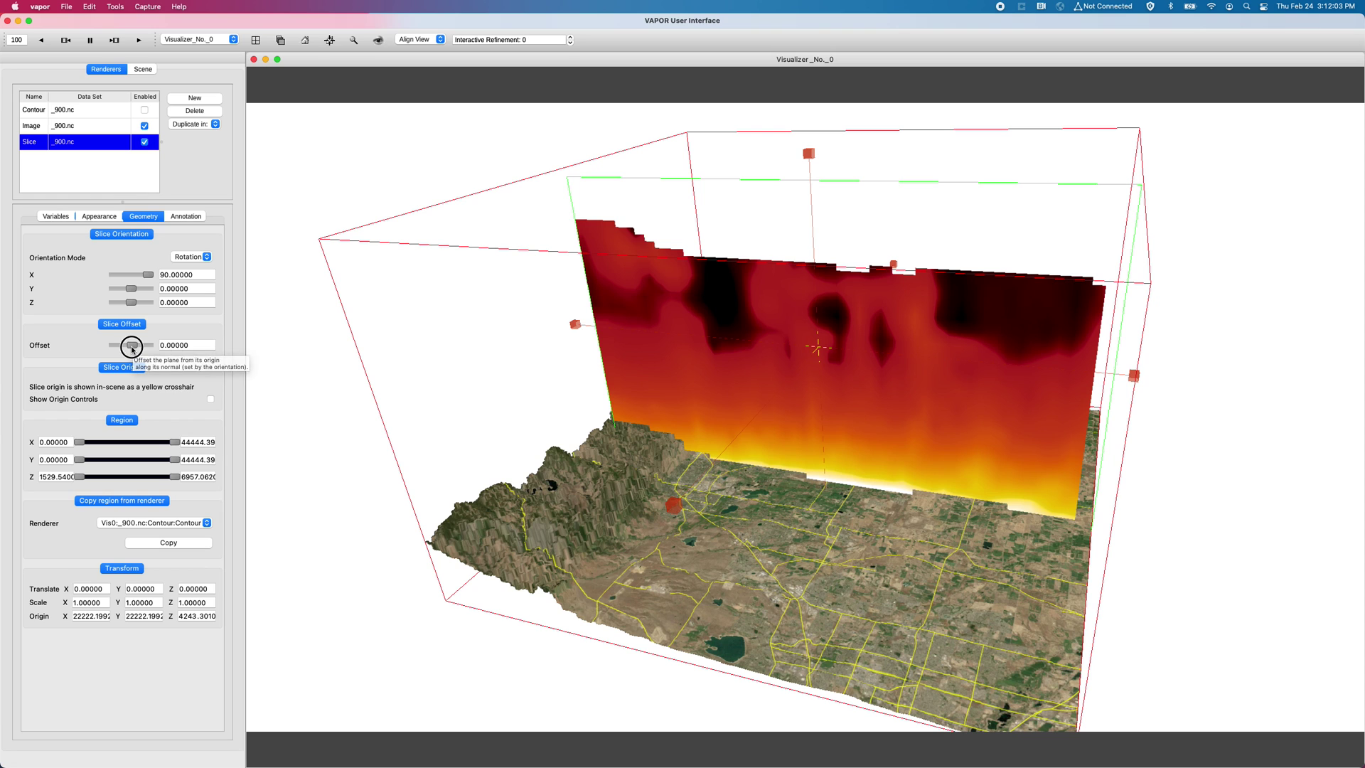
Move the slice to offset -21342.17379 and set its Z rotation back to 0
mouse_move(132, 348)
left_mouse_down()
mouse_move(118, 347)
mouse_move(144, 350)
mouse_move(132, 348)
left_mouse_up()
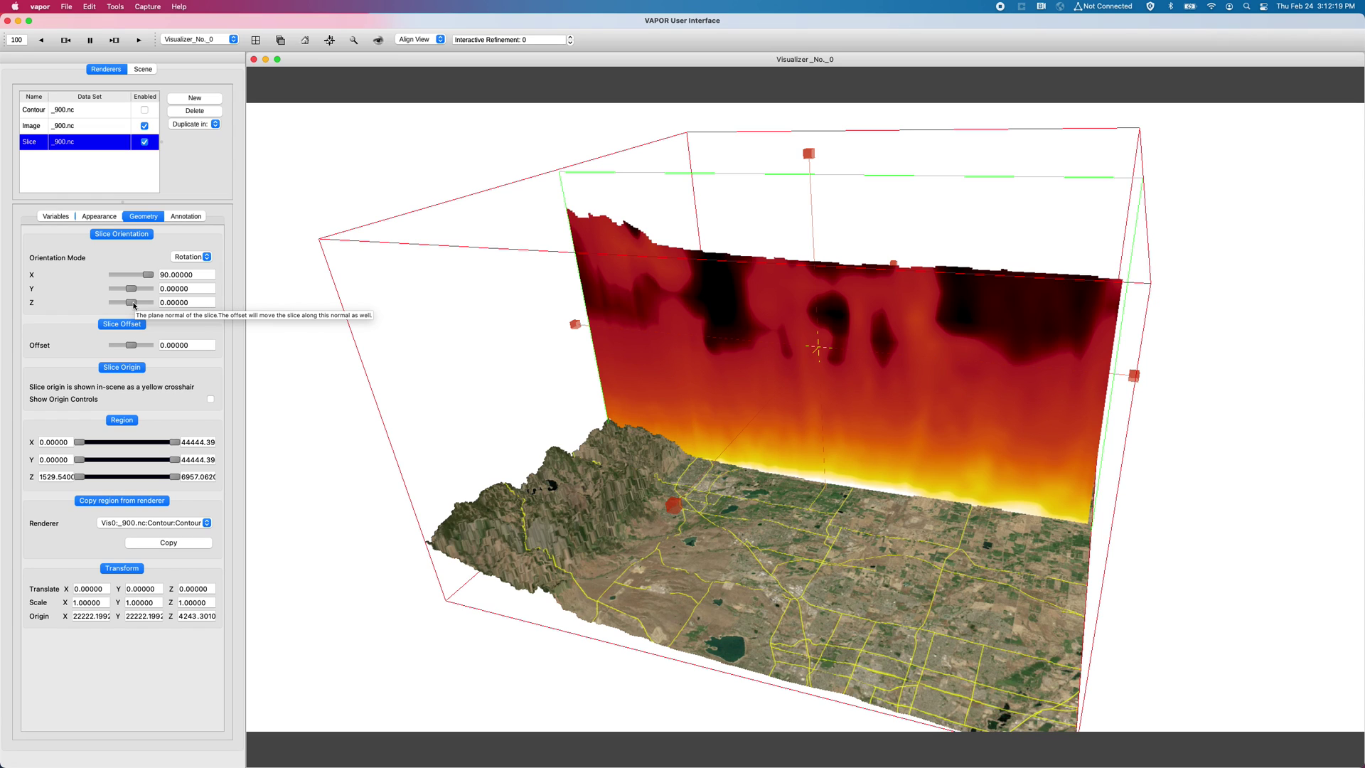
left_click_drag(134, 305, 140, 307)
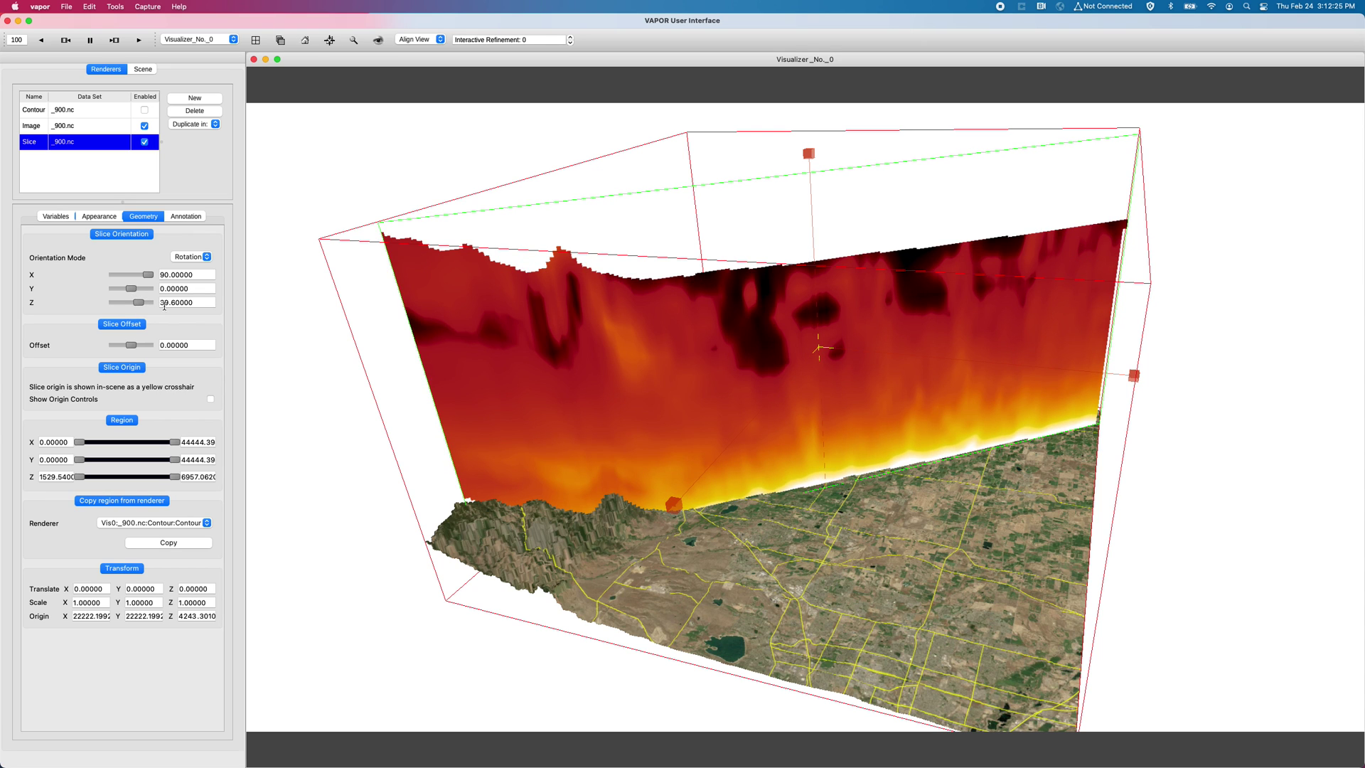
left_click_drag(414, 328, 967, 427)
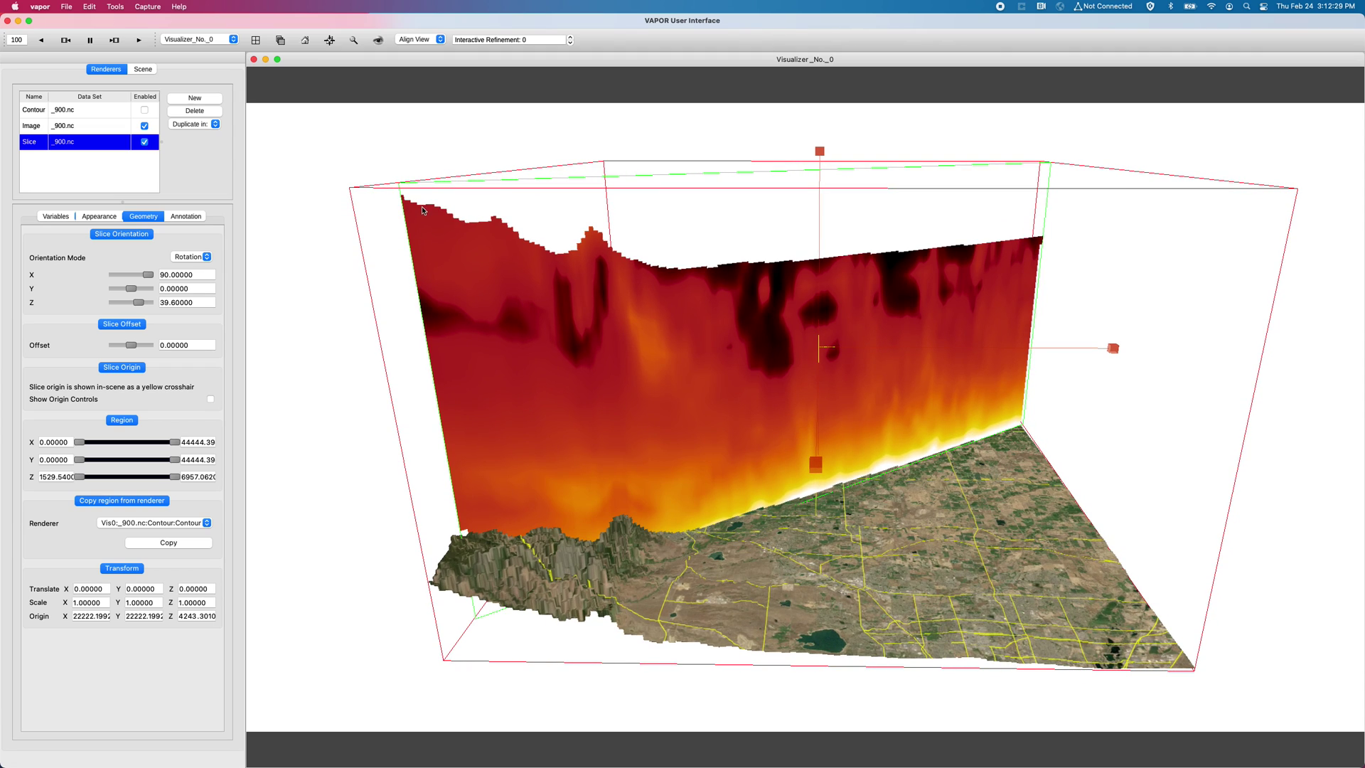
double_click(194, 303)
mouse_move(130, 346)
left_mouse_down()
mouse_move(148, 353)
mouse_move(118, 344)
left_mouse_up()
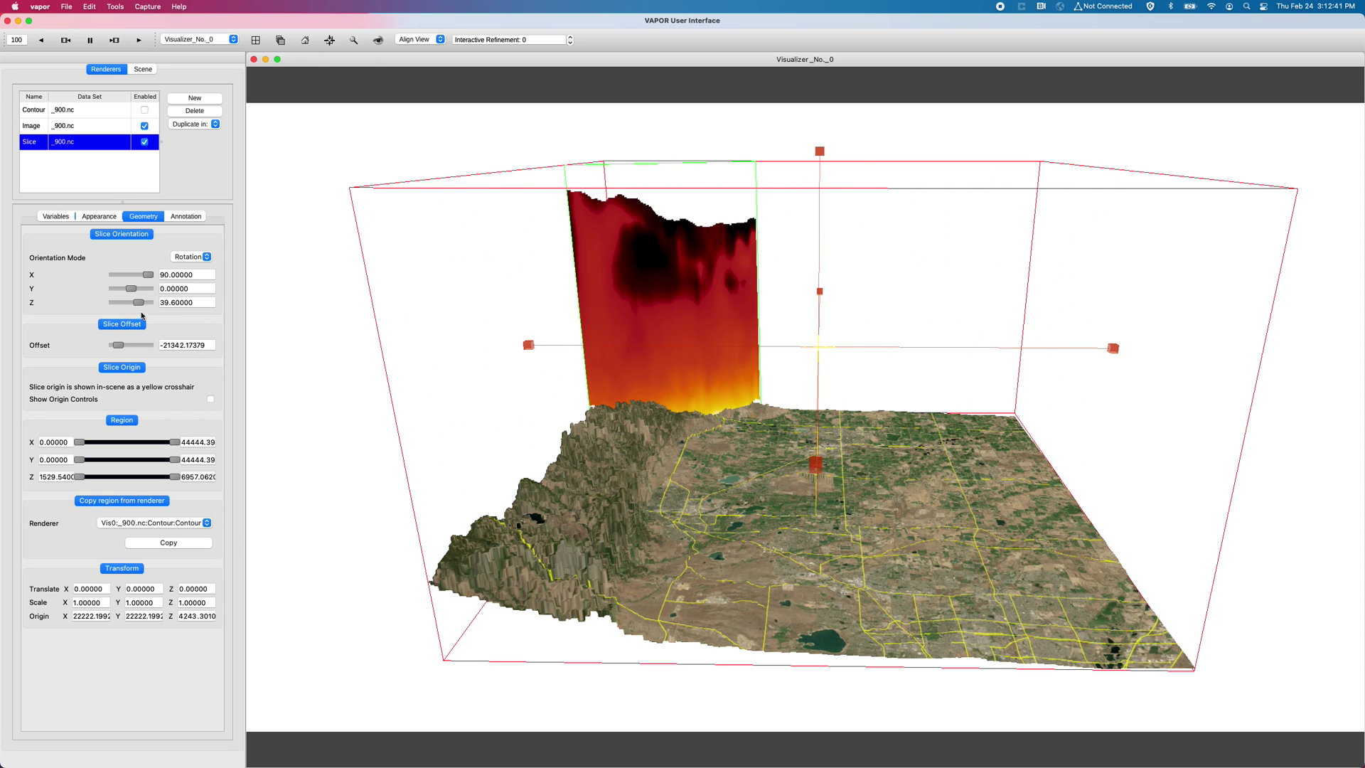
double_click(159, 302)
type("0")
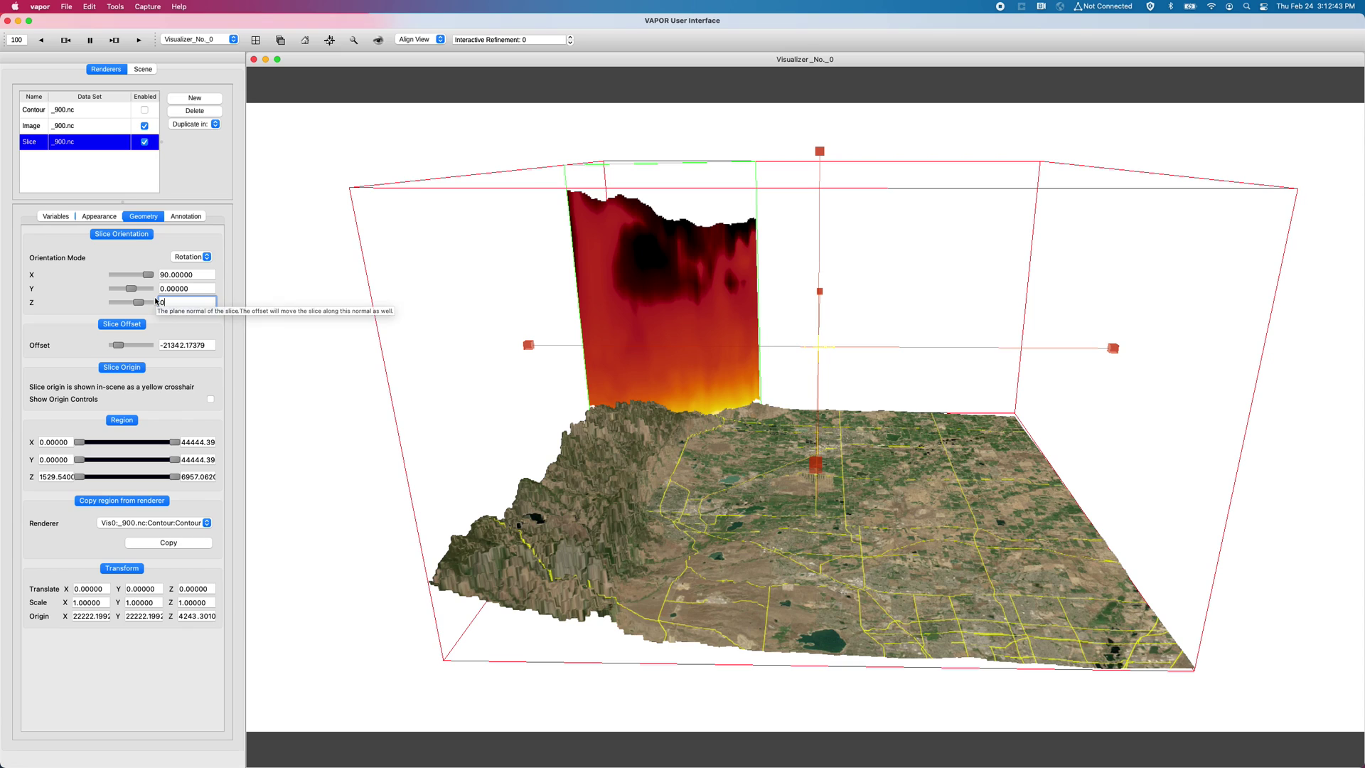
key("Return")
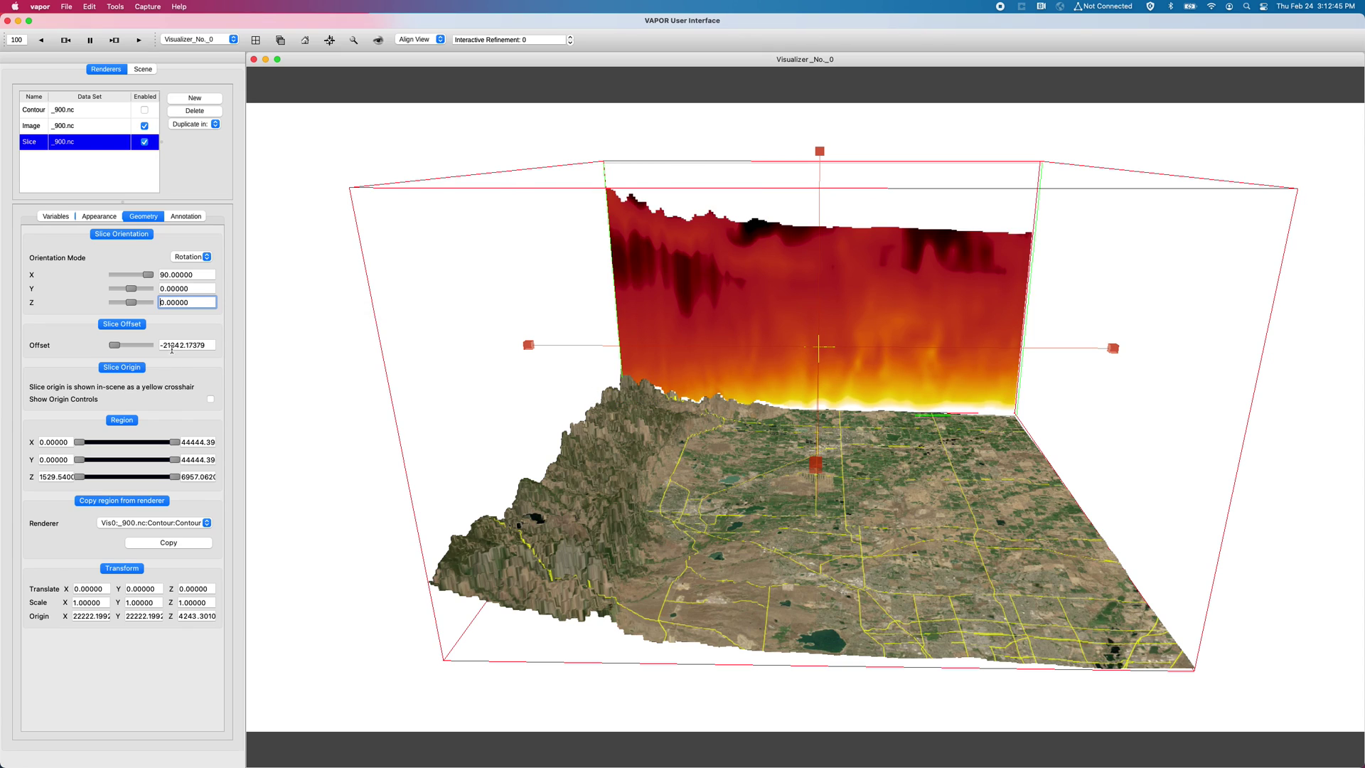
Angle the slice diagonally with Y rotation 48.6, Z rotation 41.4 and offset 2666.66414
left_click_drag(498, 427, 597, 360)
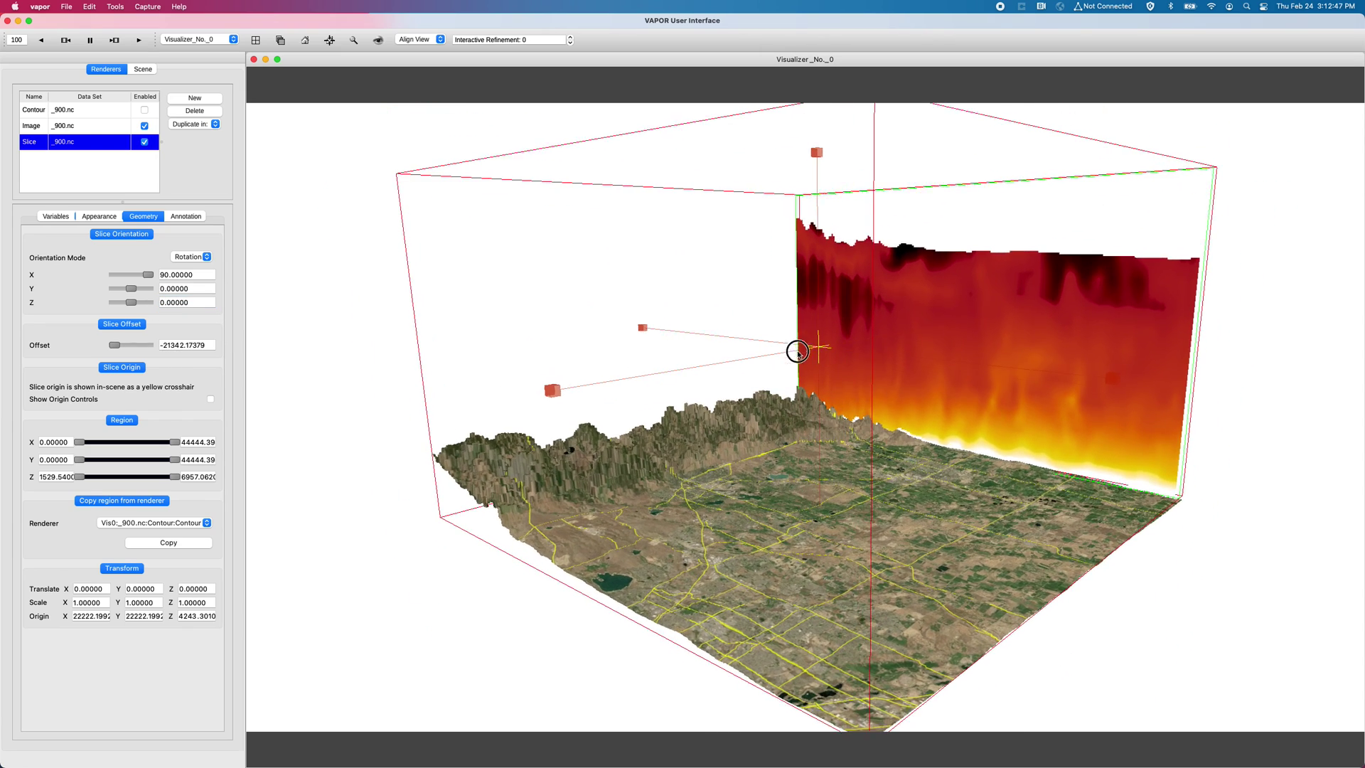
left_click_drag(797, 351, 350, 310)
left_click_drag(113, 346, 140, 303)
left_click_drag(683, 274, 685, 355)
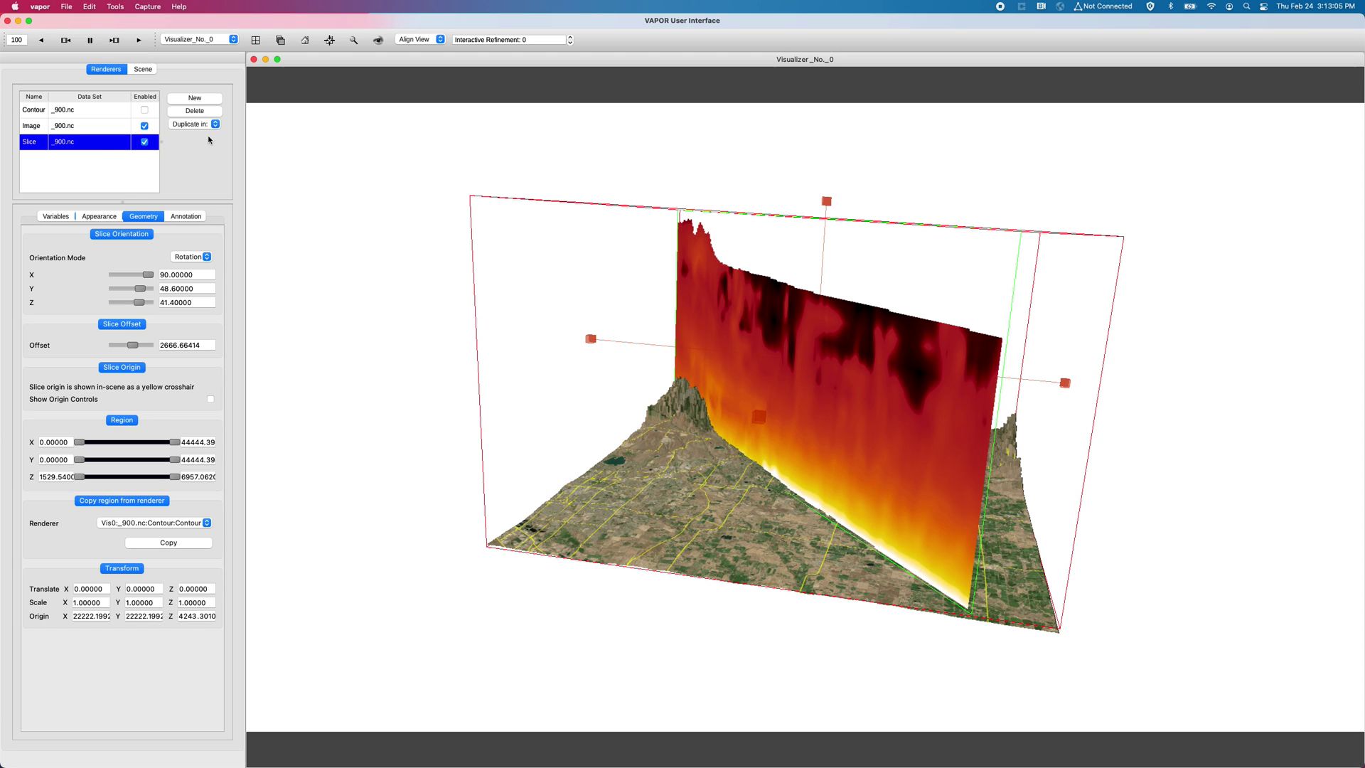
left_click_drag(519, 112, 508, 136)
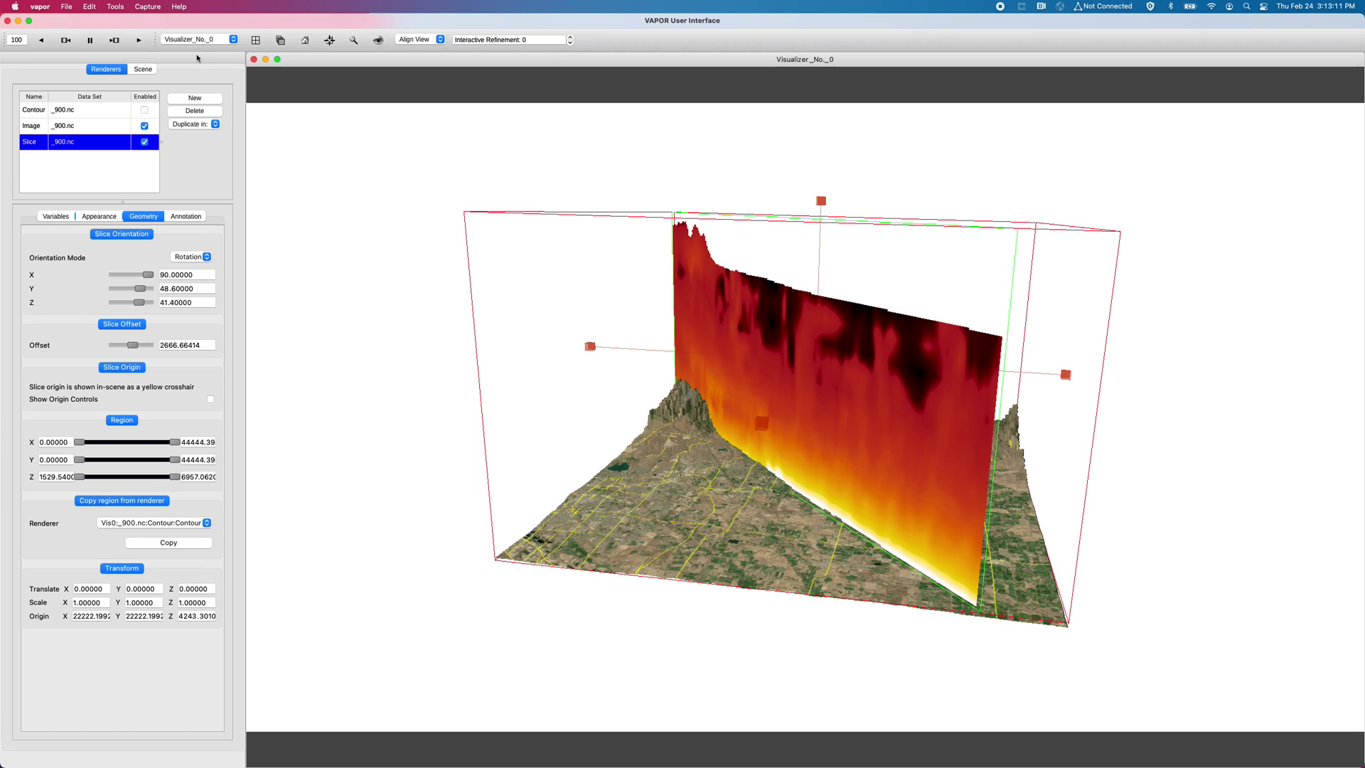
Hide the Slice, enable Contour, and rotate the contour plane to X 90, Z 70.2
left_click(144, 141)
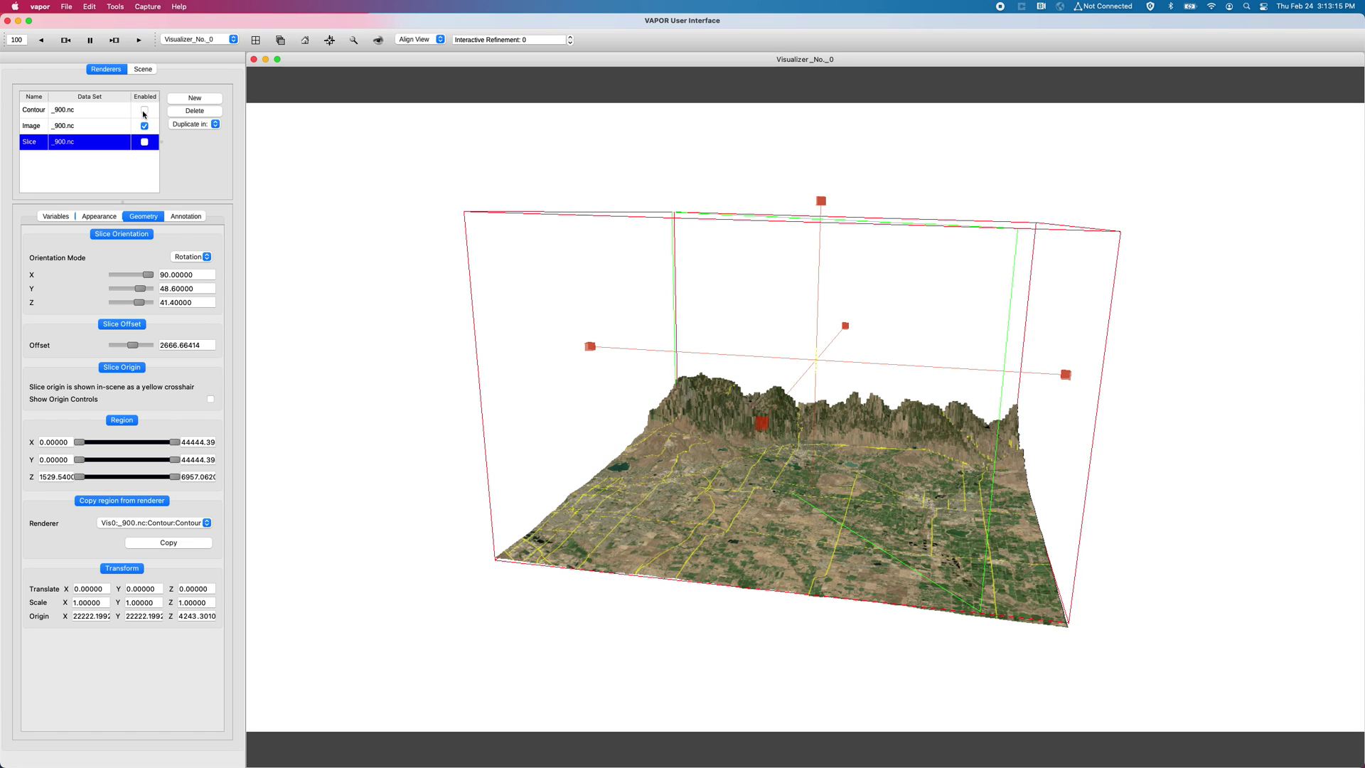
left_click(144, 110)
left_click_drag(476, 198, 491, 164)
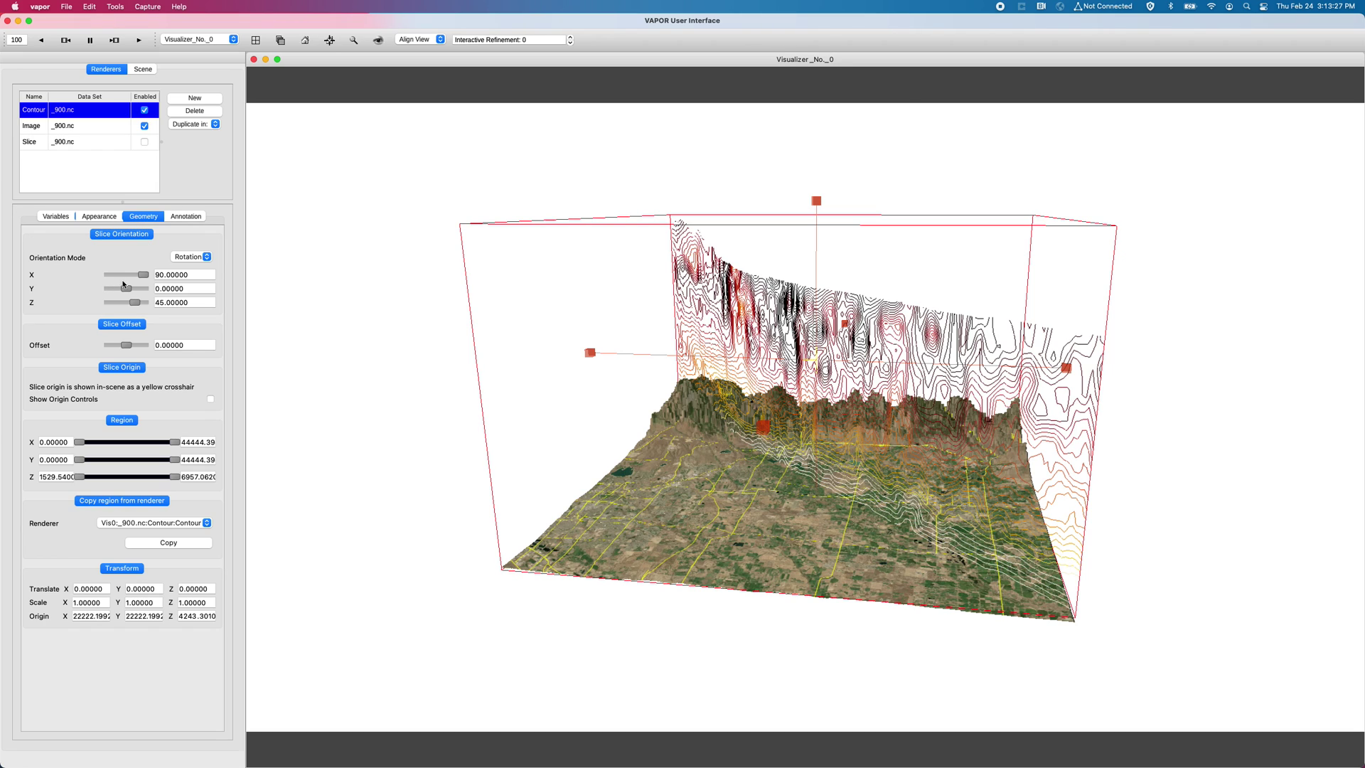
left_click(136, 276)
left_click_drag(143, 277, 152, 272)
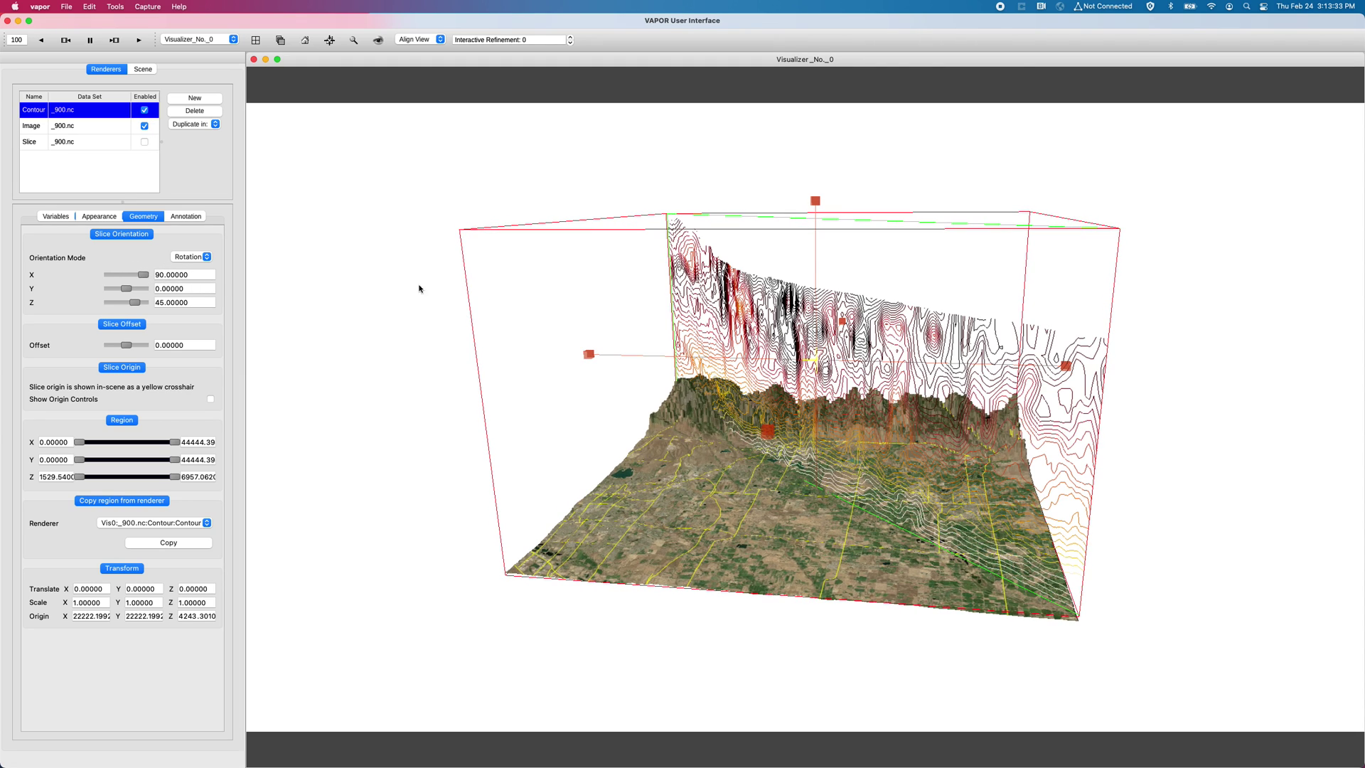
mouse_move(137, 306)
left_mouse_down()
mouse_move(111, 304)
mouse_move(140, 308)
left_mouse_up()
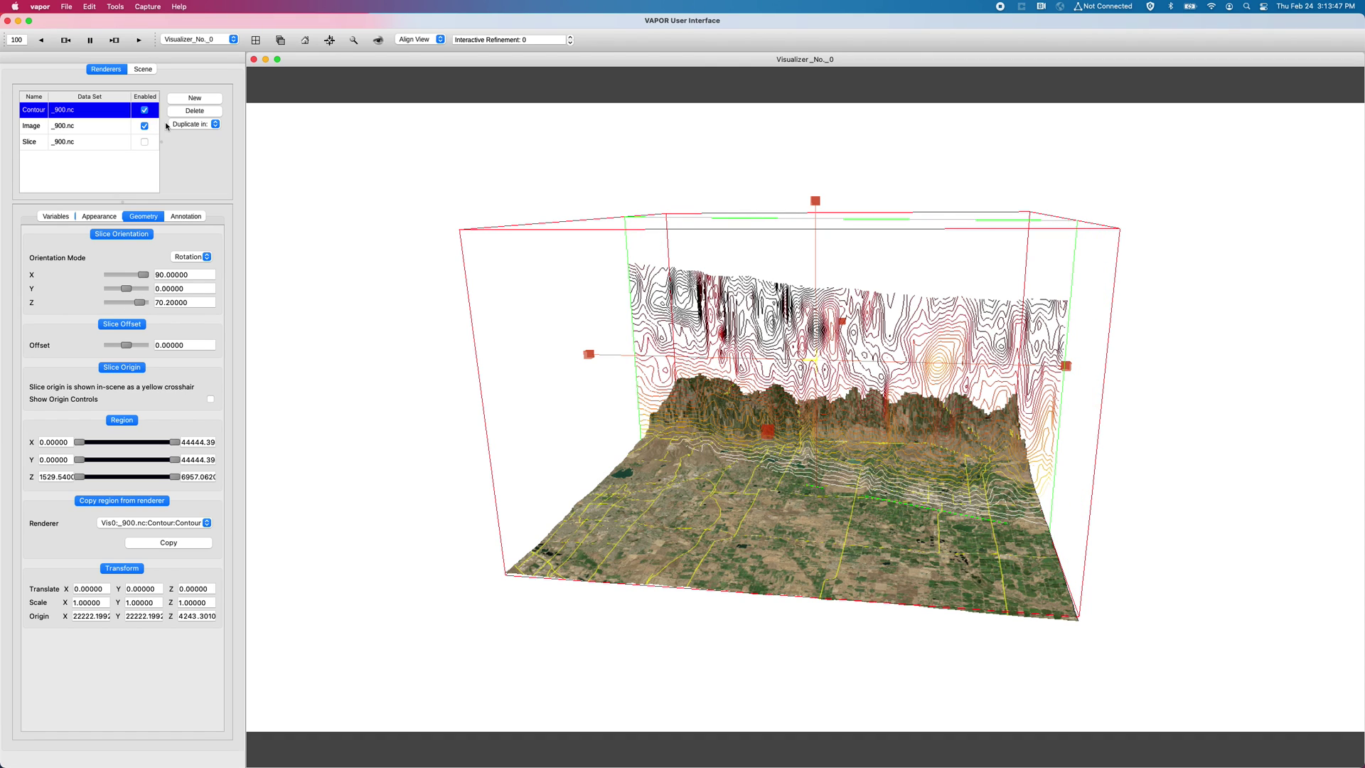
Switch from Contour back to the Slice renderer and rotate the slice toward the viewer
left_click(144, 110)
left_click(144, 141)
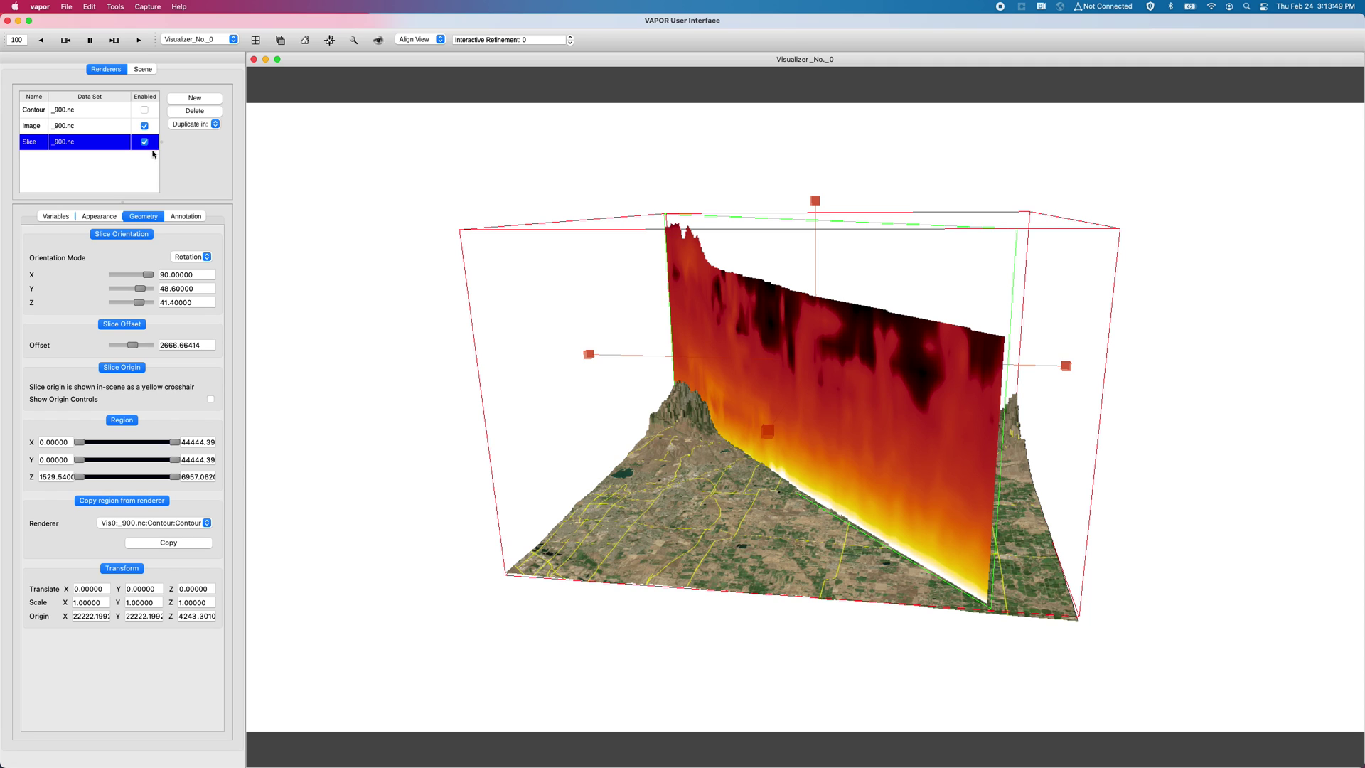
left_click_drag(139, 302, 121, 301)
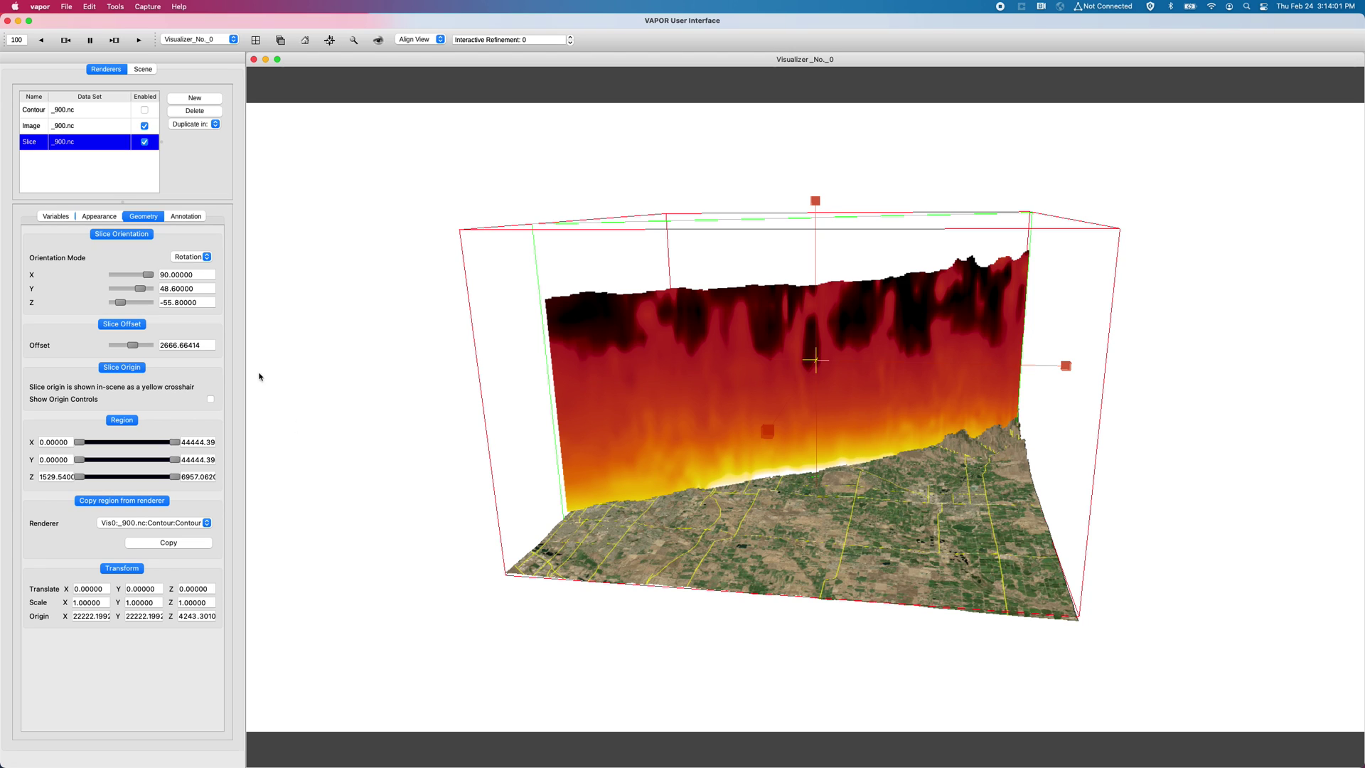
Hide the slice again and enable Contour with its plane at Z rotation -70.2
left_click(144, 142)
left_click(146, 112)
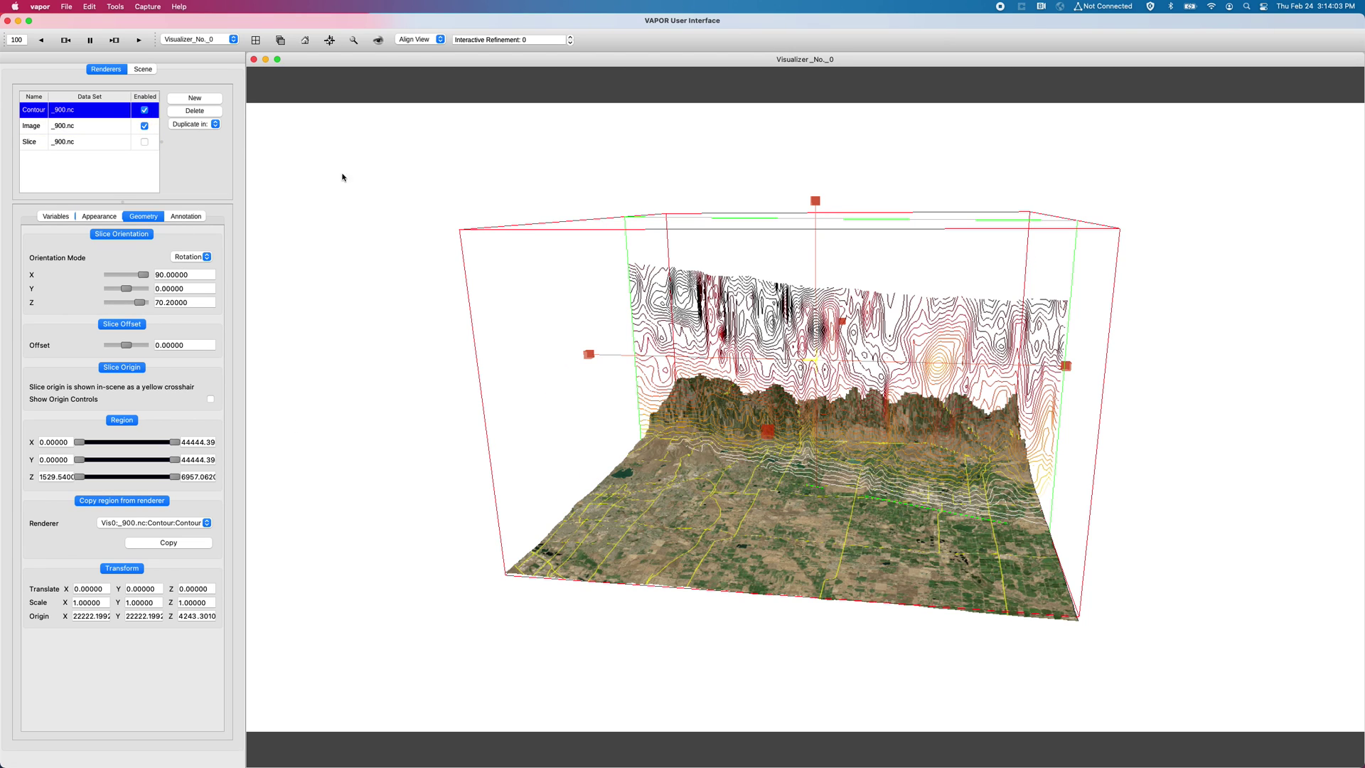
left_click_drag(145, 308, 110, 303)
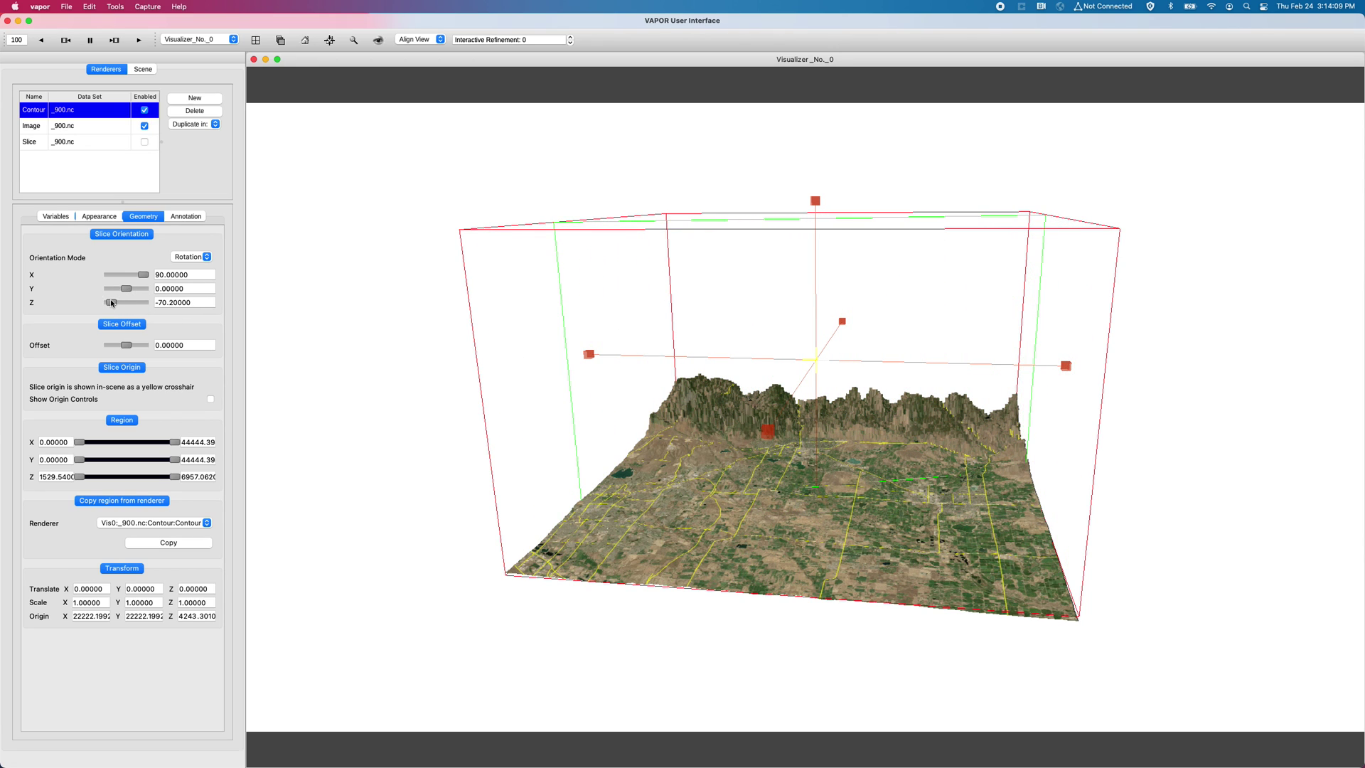
Shift the contour plane to offset -14026.20872, then switch the Contour renderer off
mouse_move(851, 382)
left_mouse_down()
mouse_move(896, 372)
mouse_move(959, 305)
mouse_move(861, 396)
left_mouse_up()
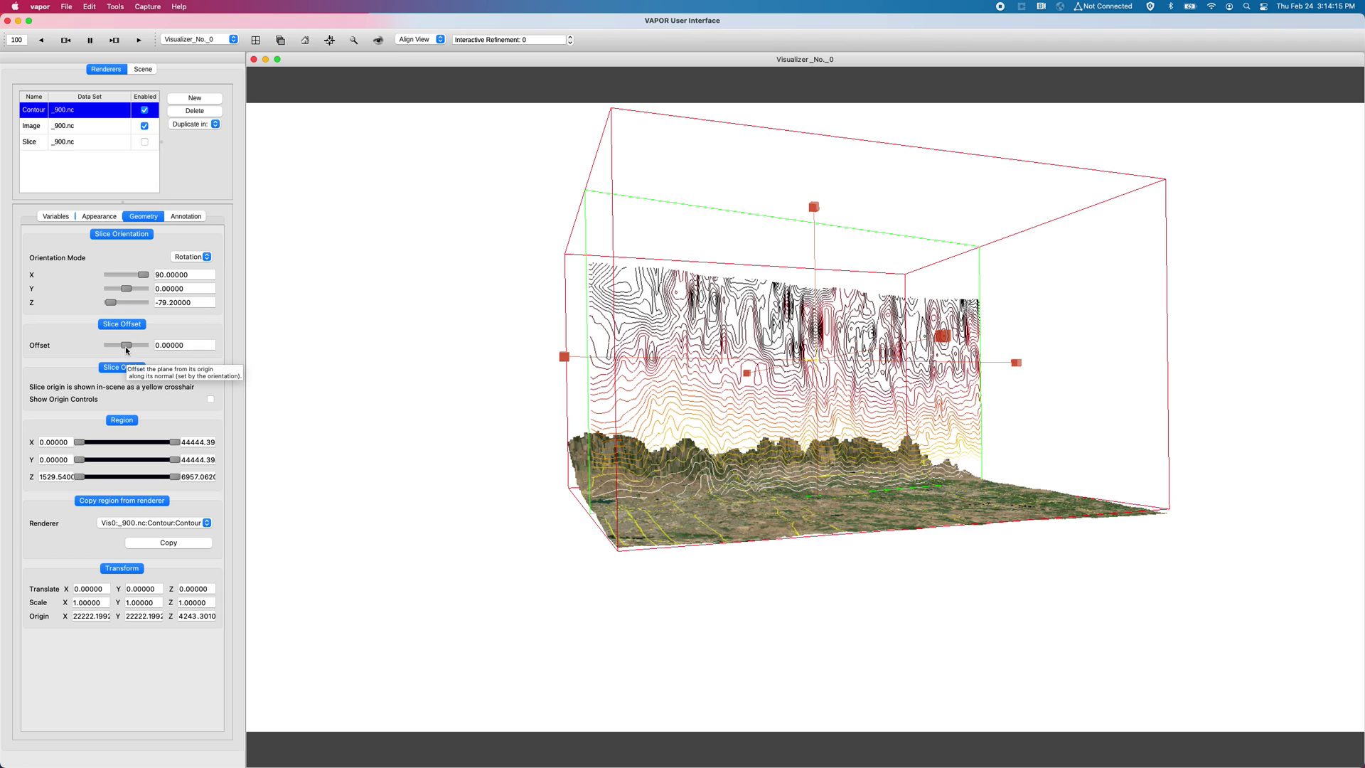
left_click_drag(126, 346, 110, 349)
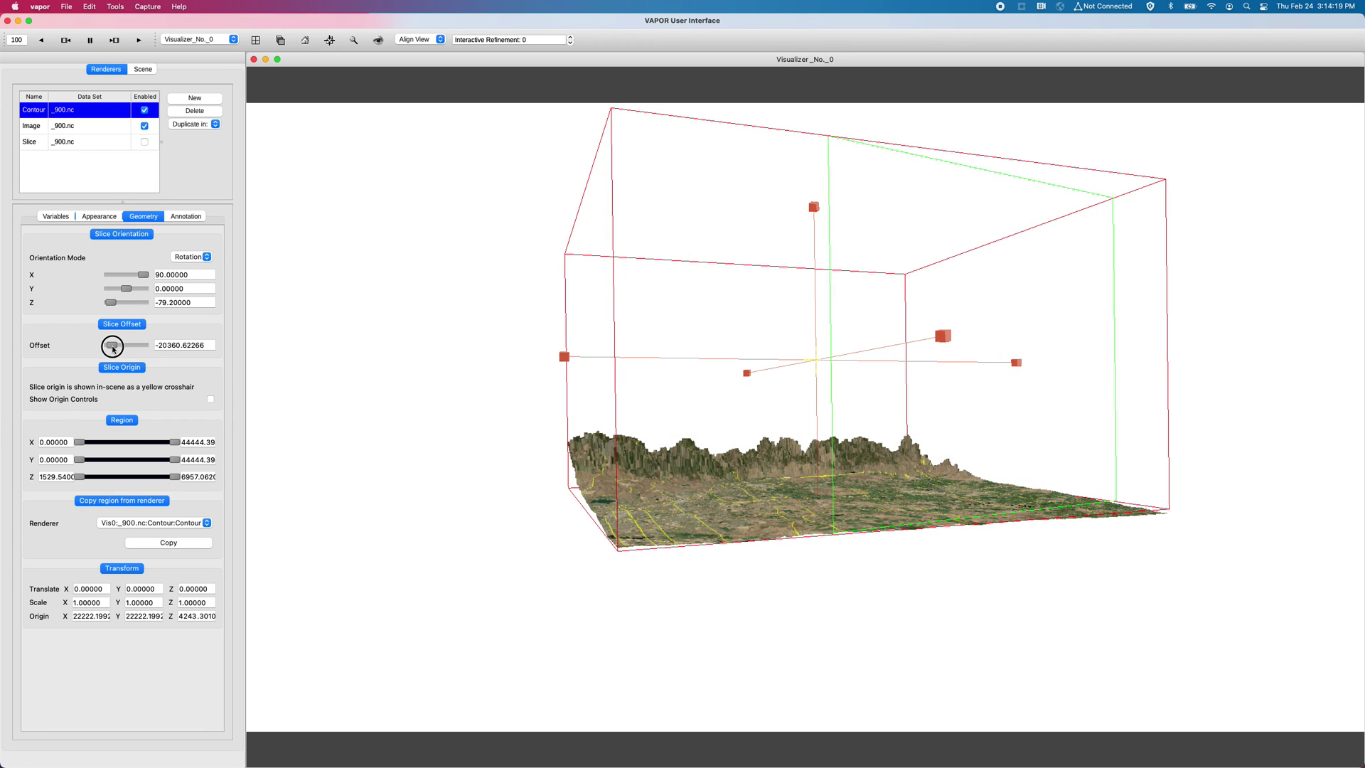
mouse_move(113, 349)
left_mouse_down()
mouse_move(134, 353)
mouse_move(114, 351)
left_mouse_up()
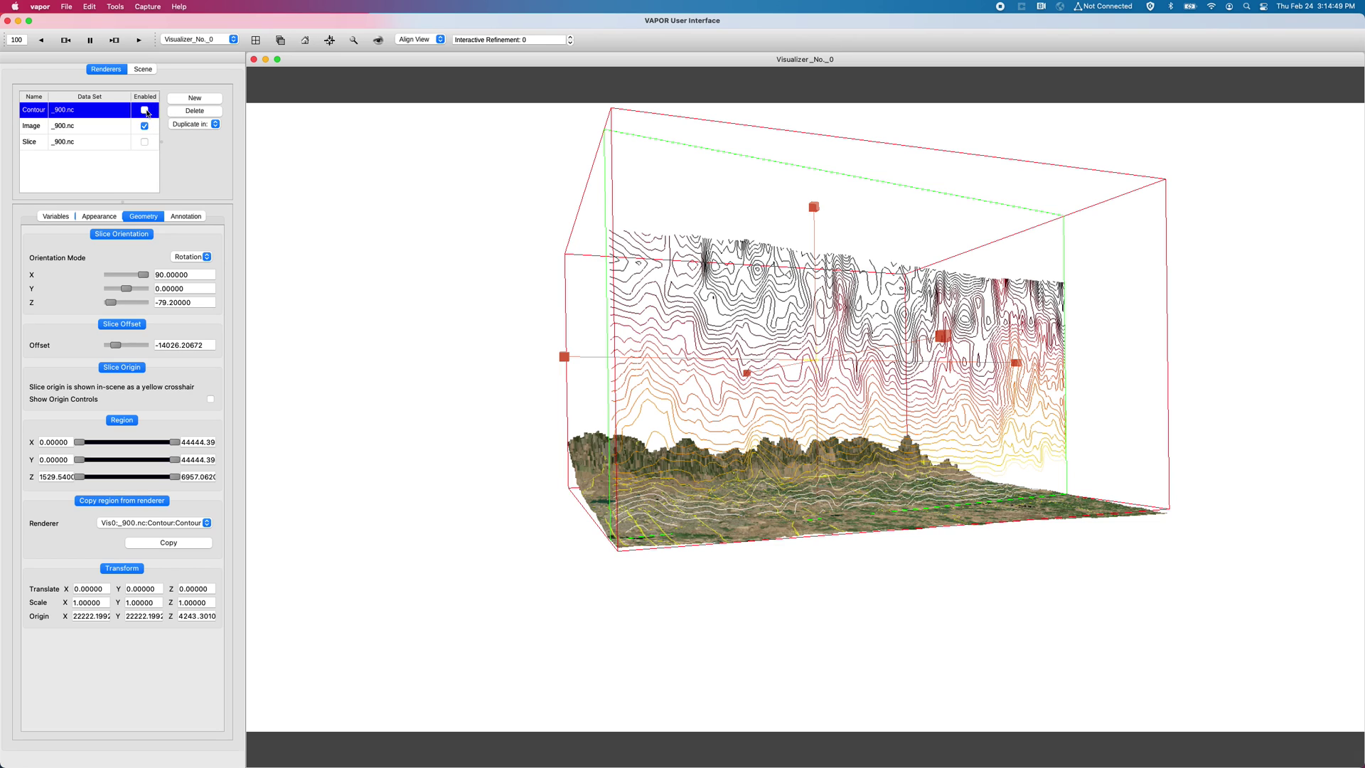
left_click(144, 110)
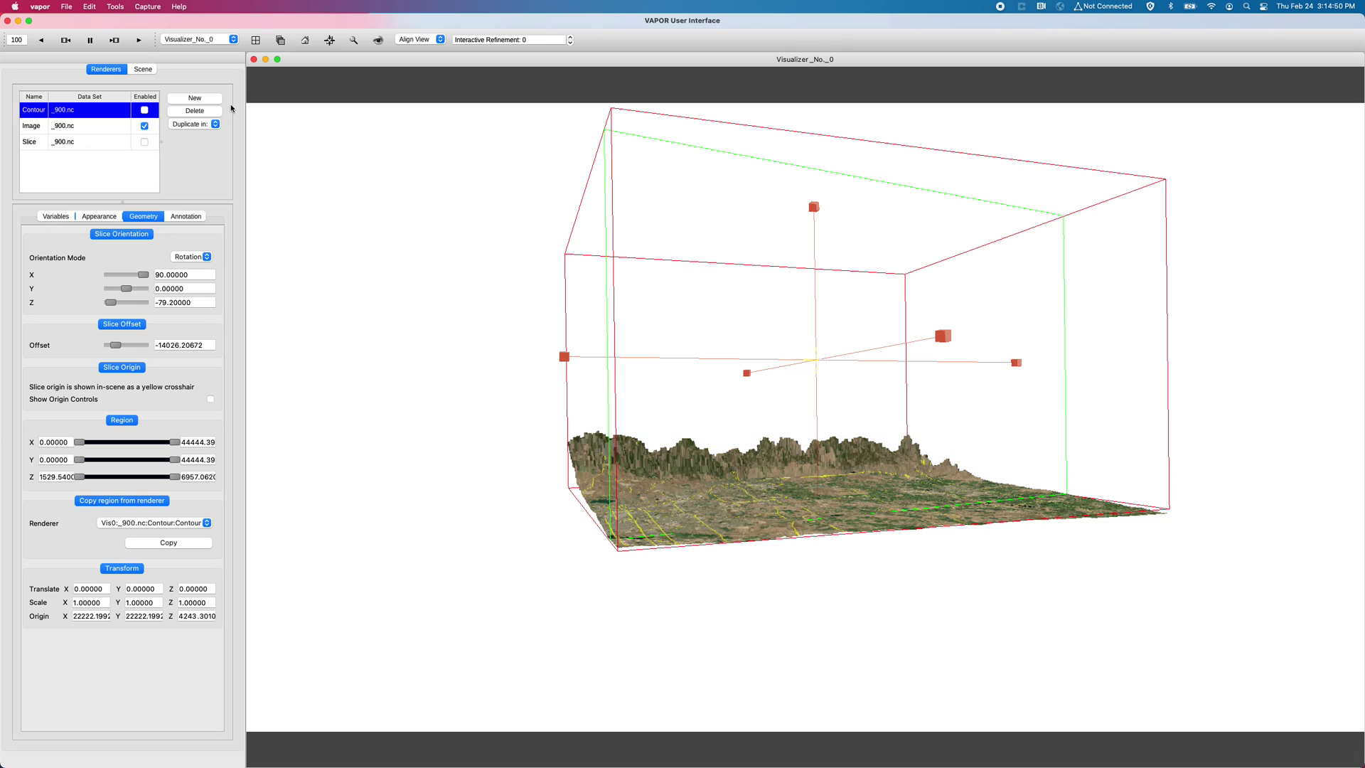
Add a new Flow renderer for _900.nc and show its Integration settings
left_click(190, 104)
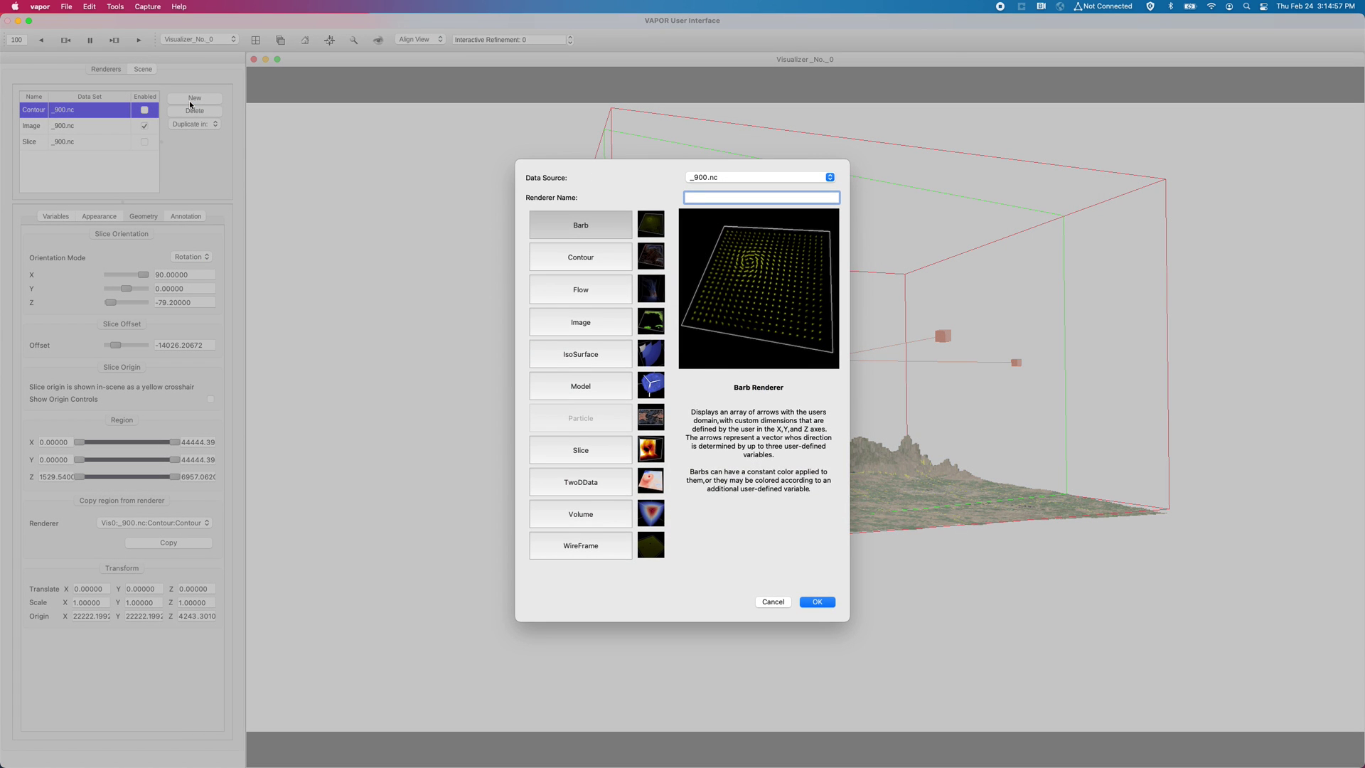
left_click(586, 297)
double_click(586, 297)
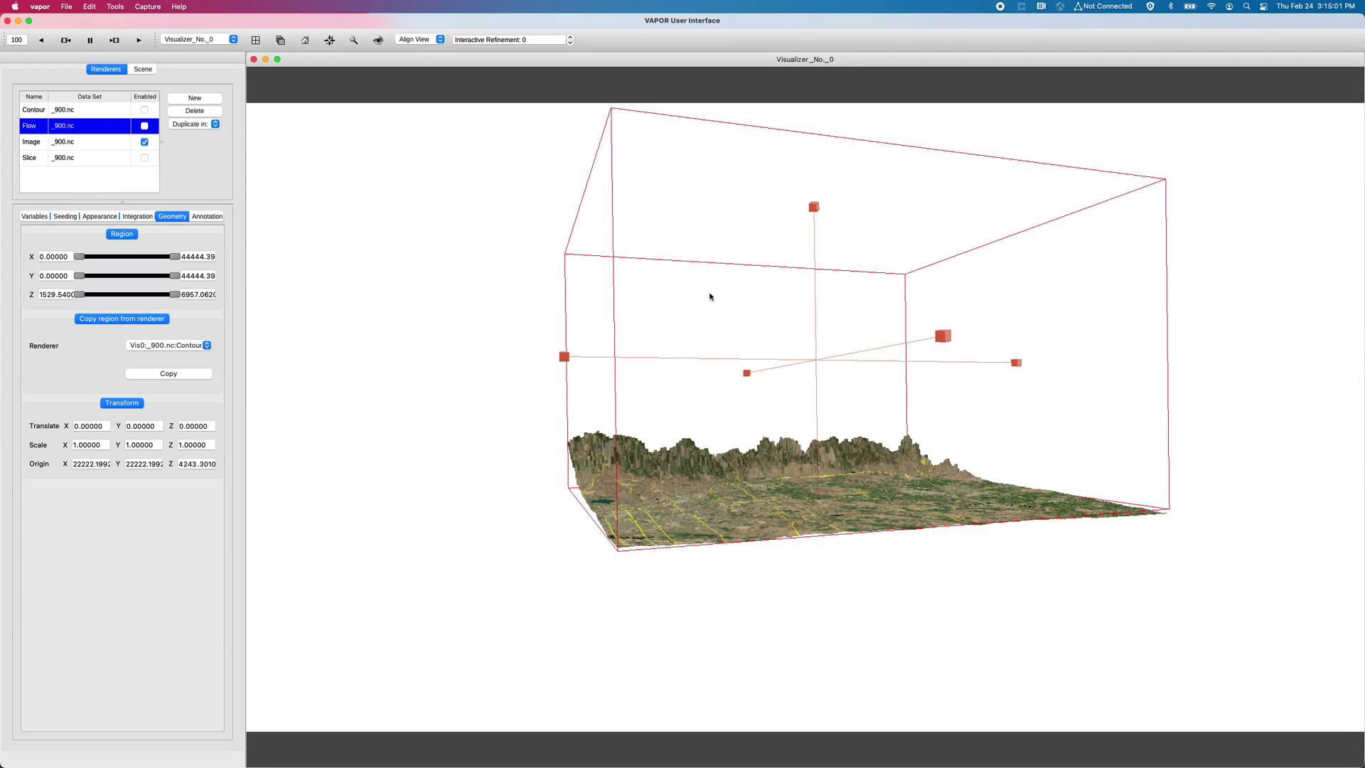
left_click(736, 299)
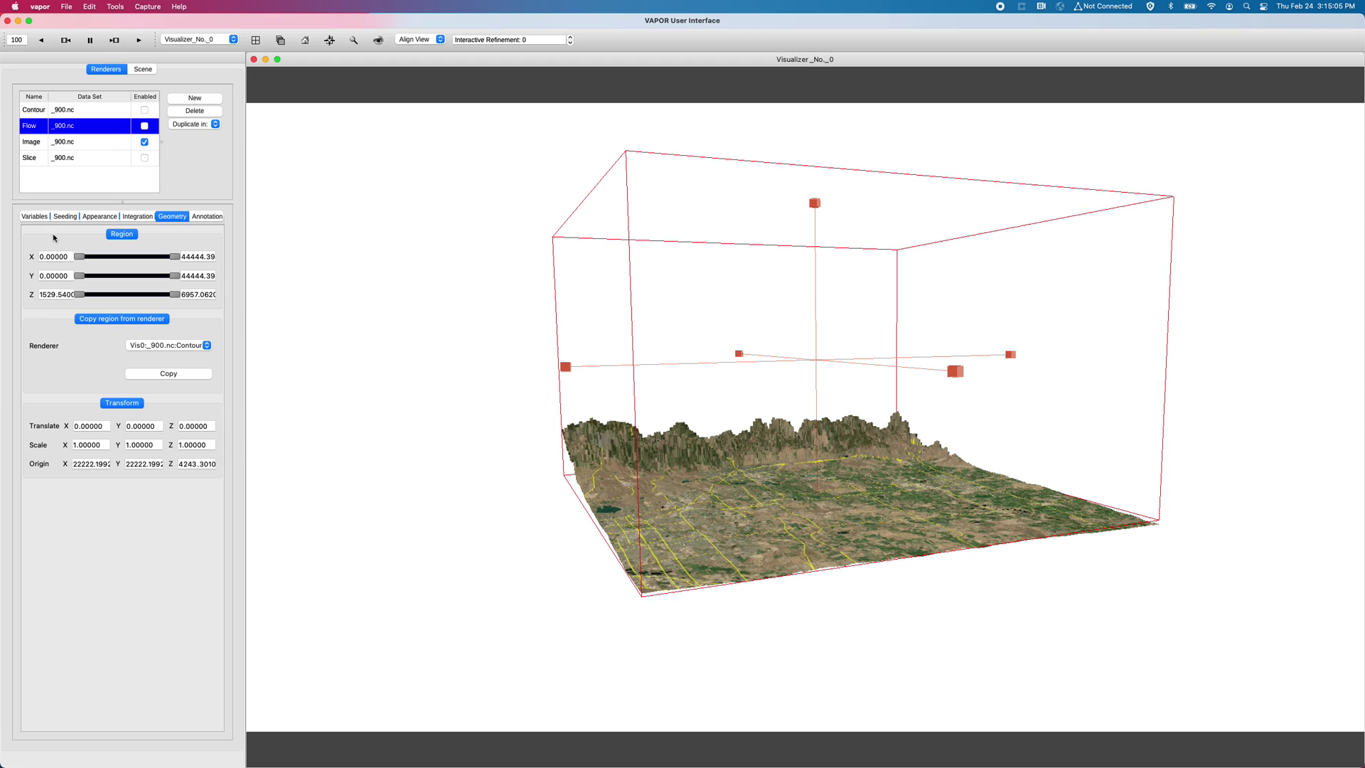
left_click(142, 218)
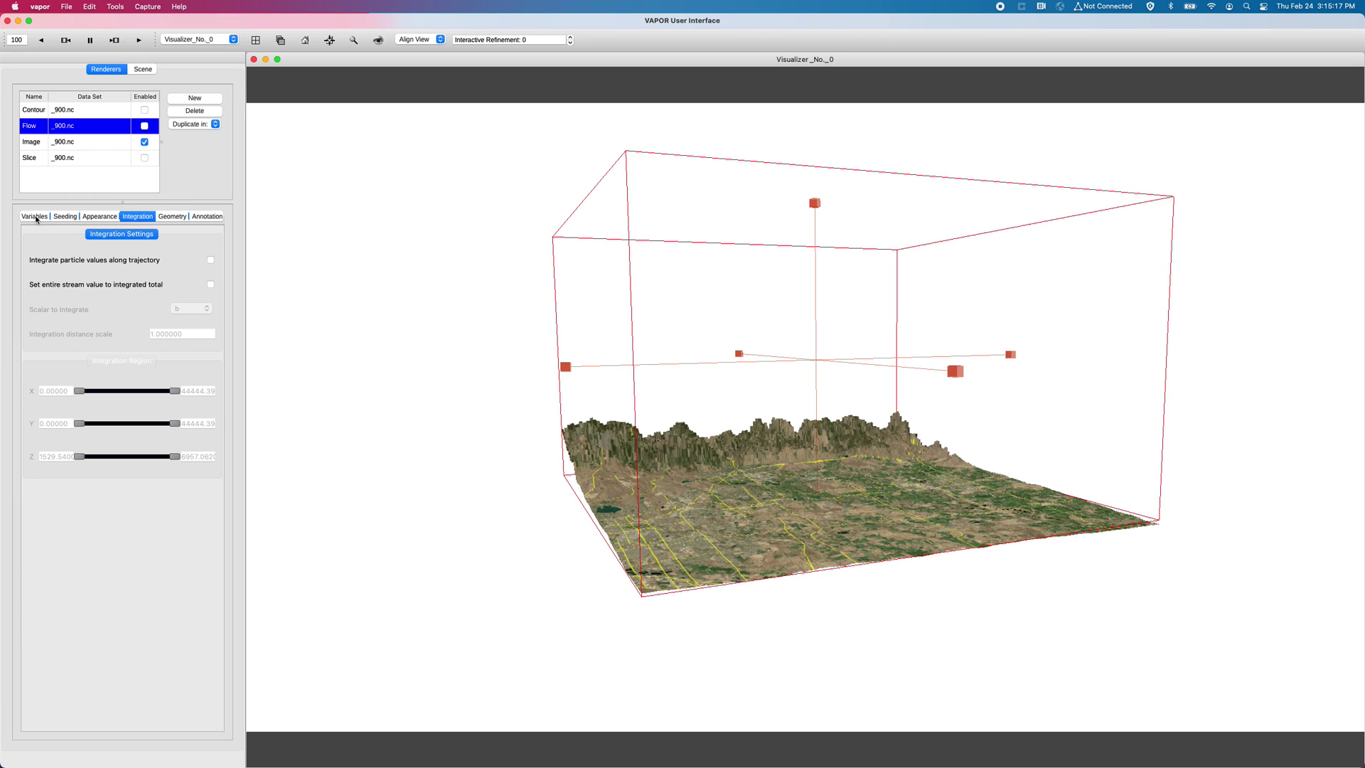
Browse the Flow renderer's Variables, Seeding, Appearance, Integration, Geometry and Annotation tabs
left_click(38, 220)
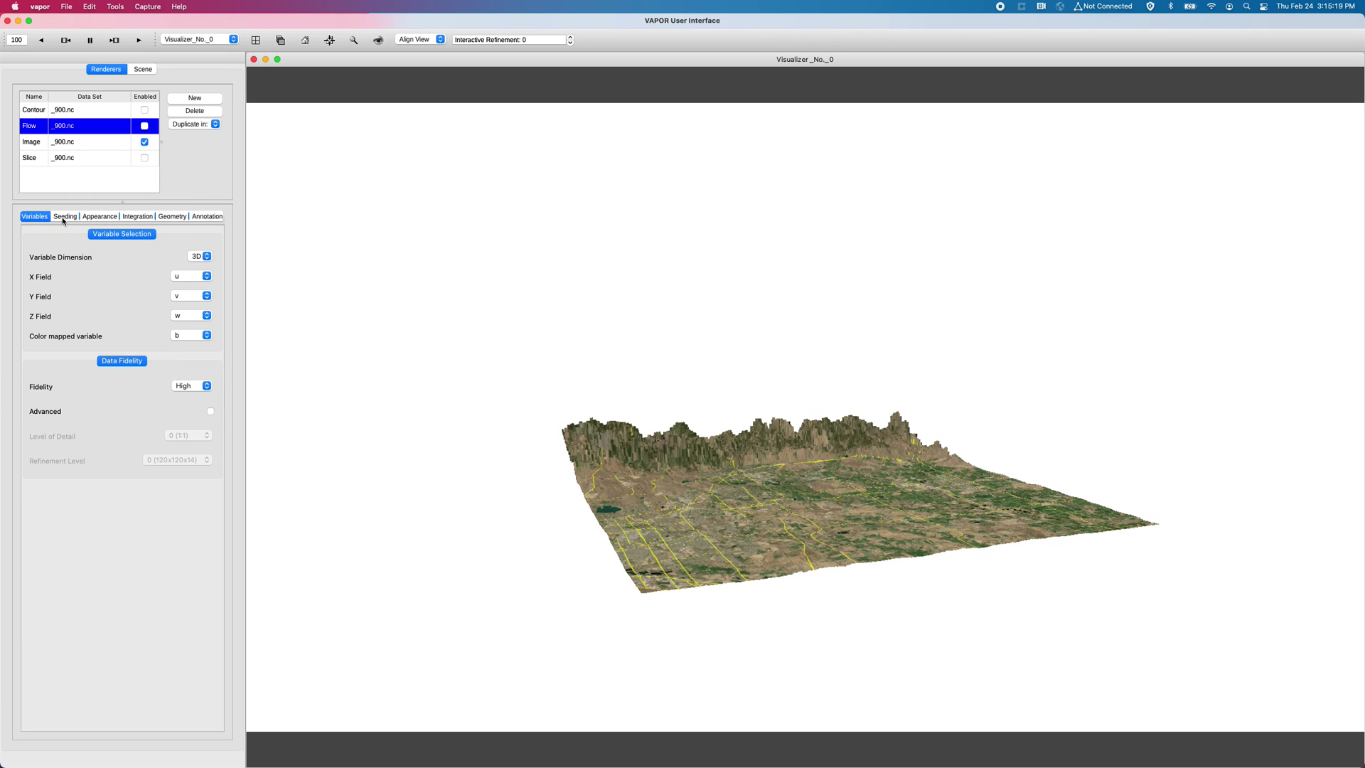
left_click(63, 217)
left_click(102, 218)
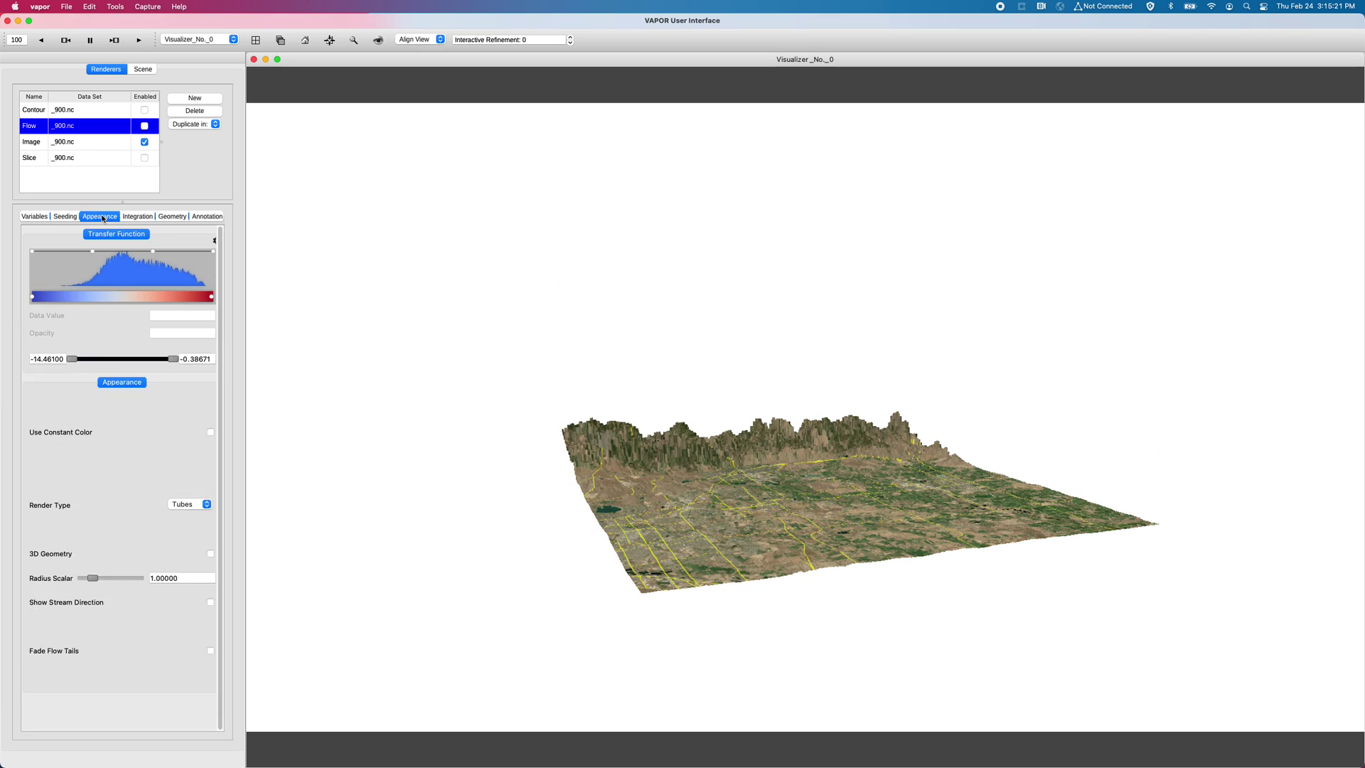
left_click(129, 221)
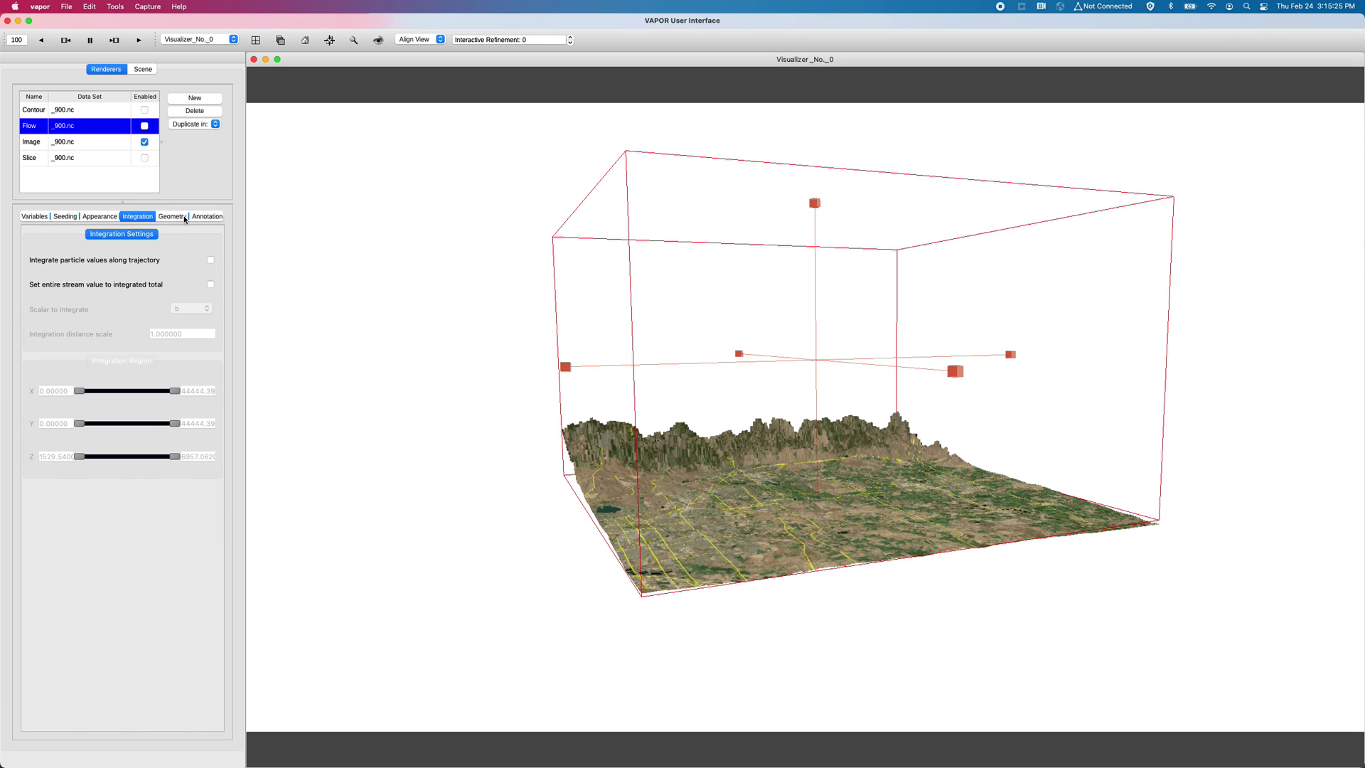
left_click(184, 218)
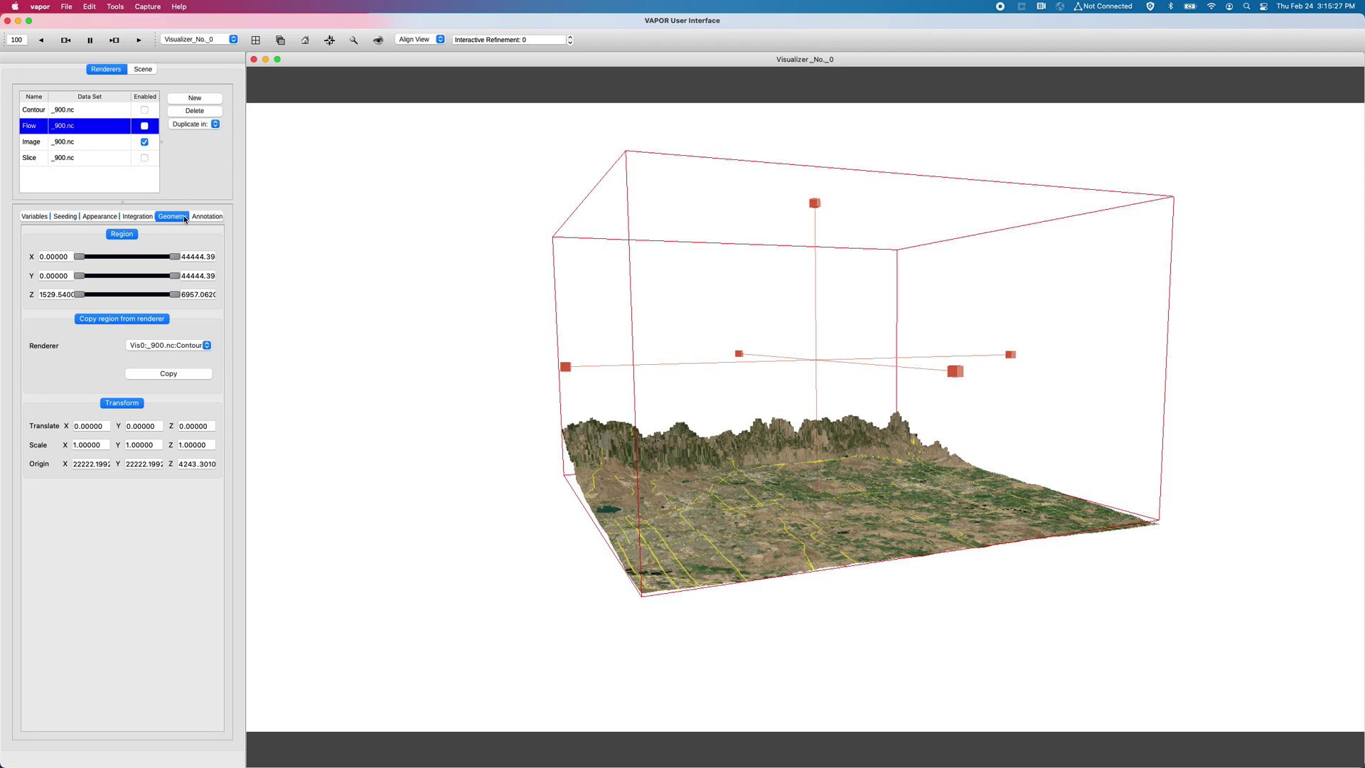
left_click(205, 217)
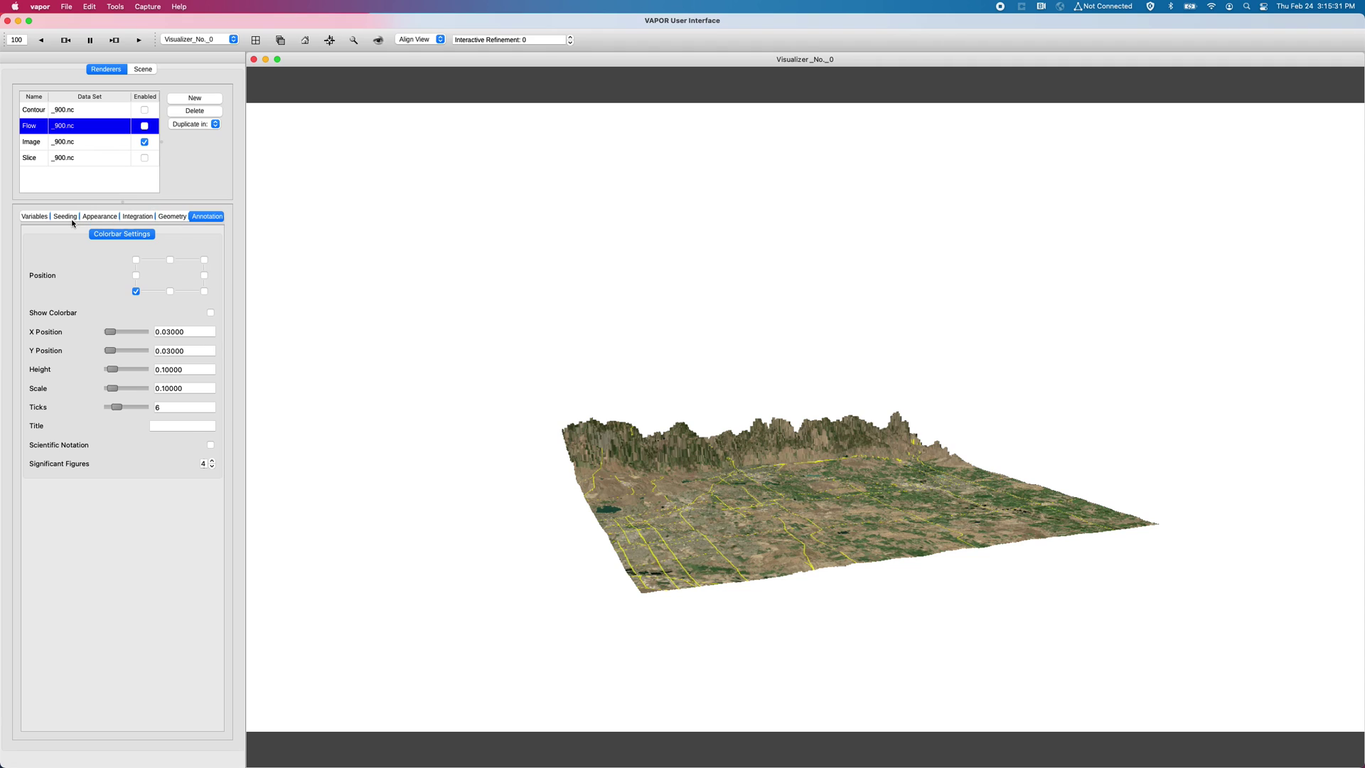
Revisit the Variables, Appearance, Geometry, Annotation, Seeding and Integration tabs to review the flow settings
left_click(31, 217)
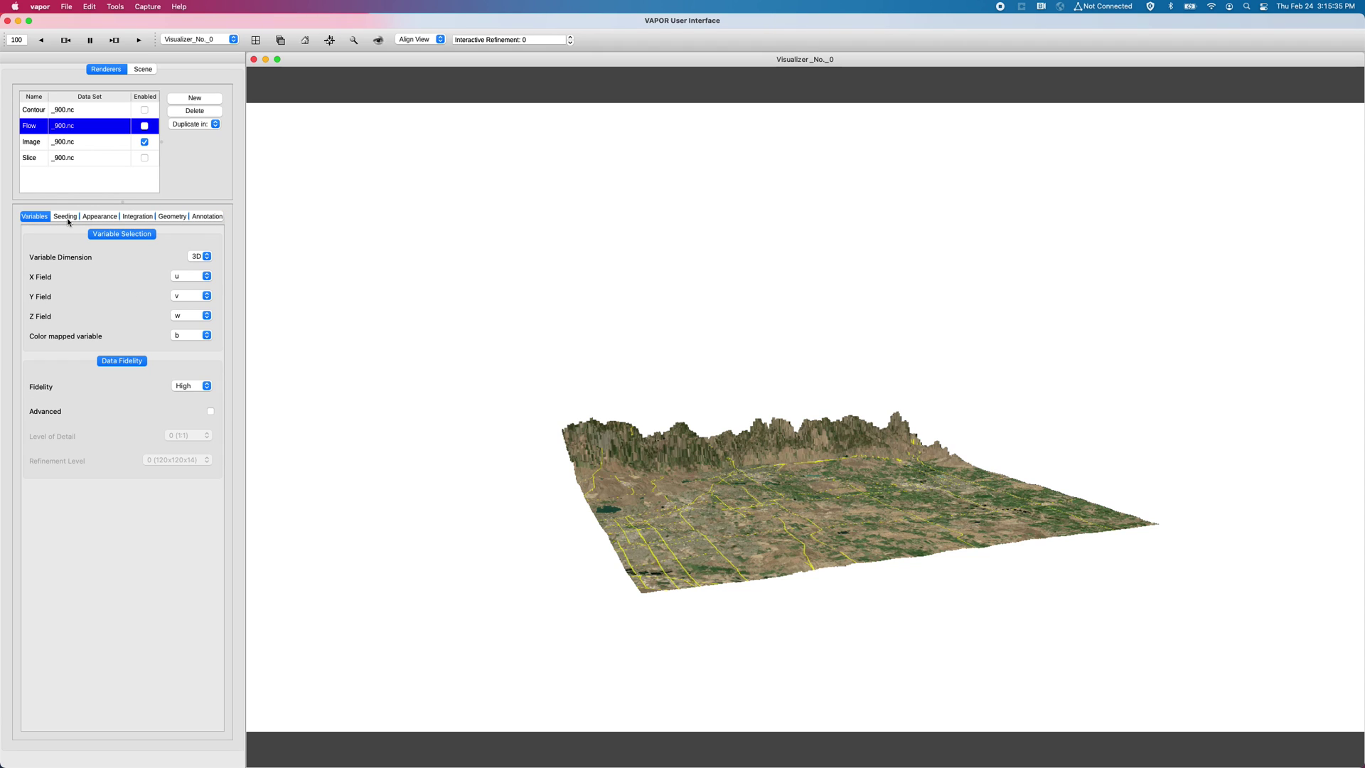
left_click(86, 216)
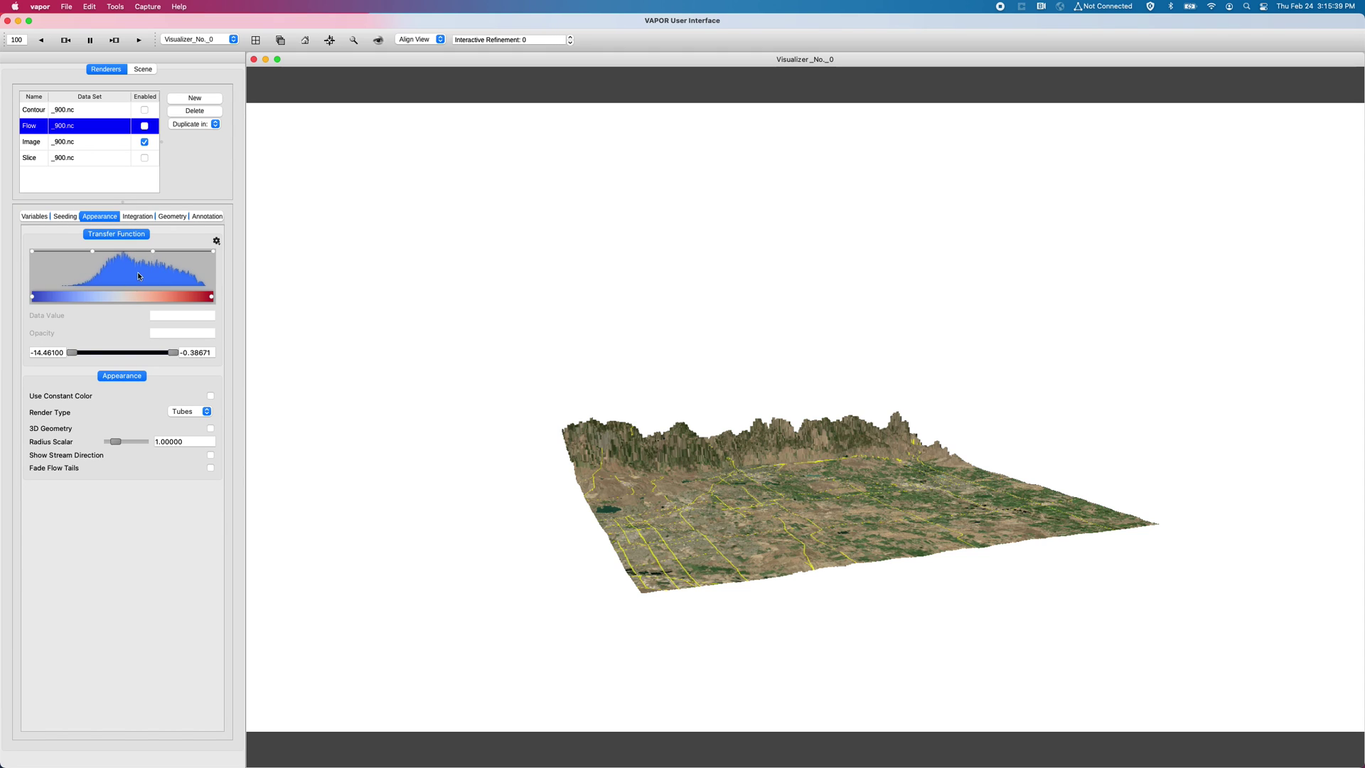
left_click(177, 217)
mouse_move(177, 257)
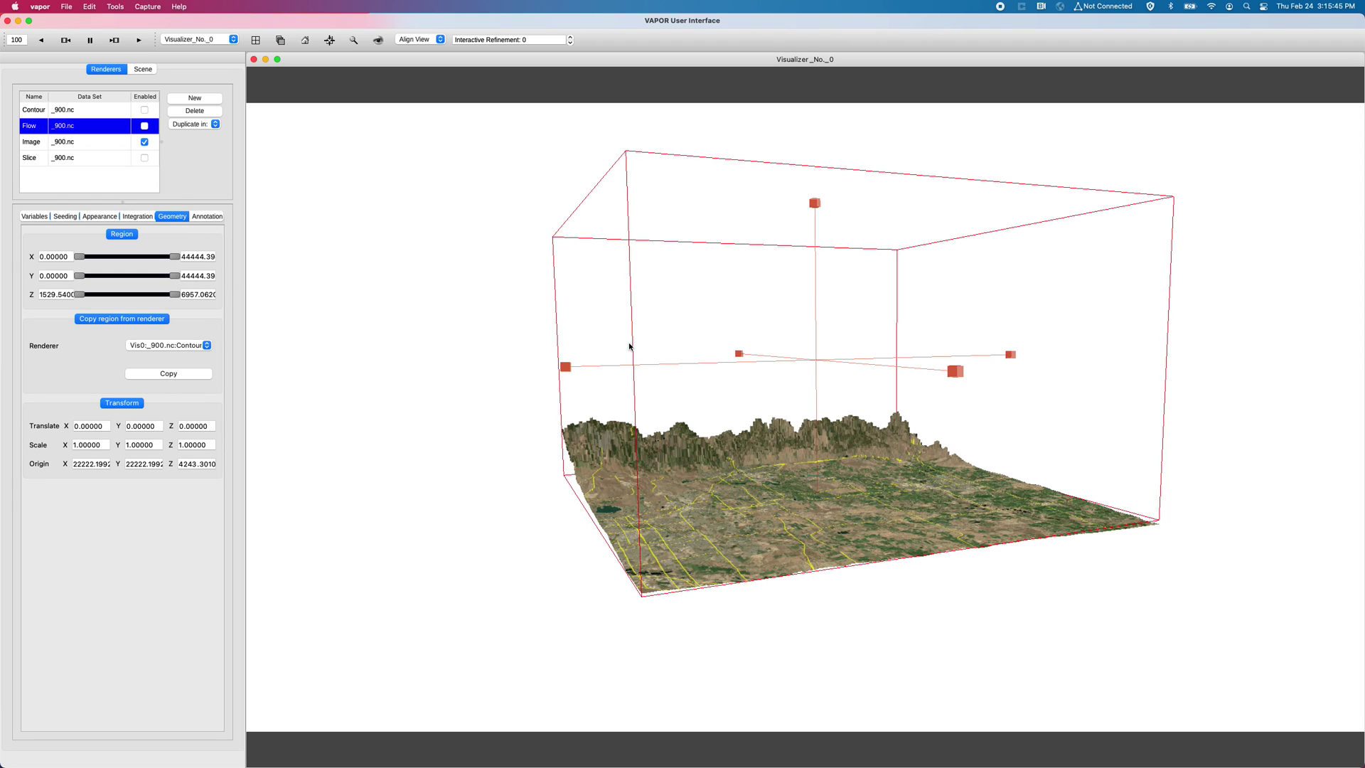
left_click(217, 216)
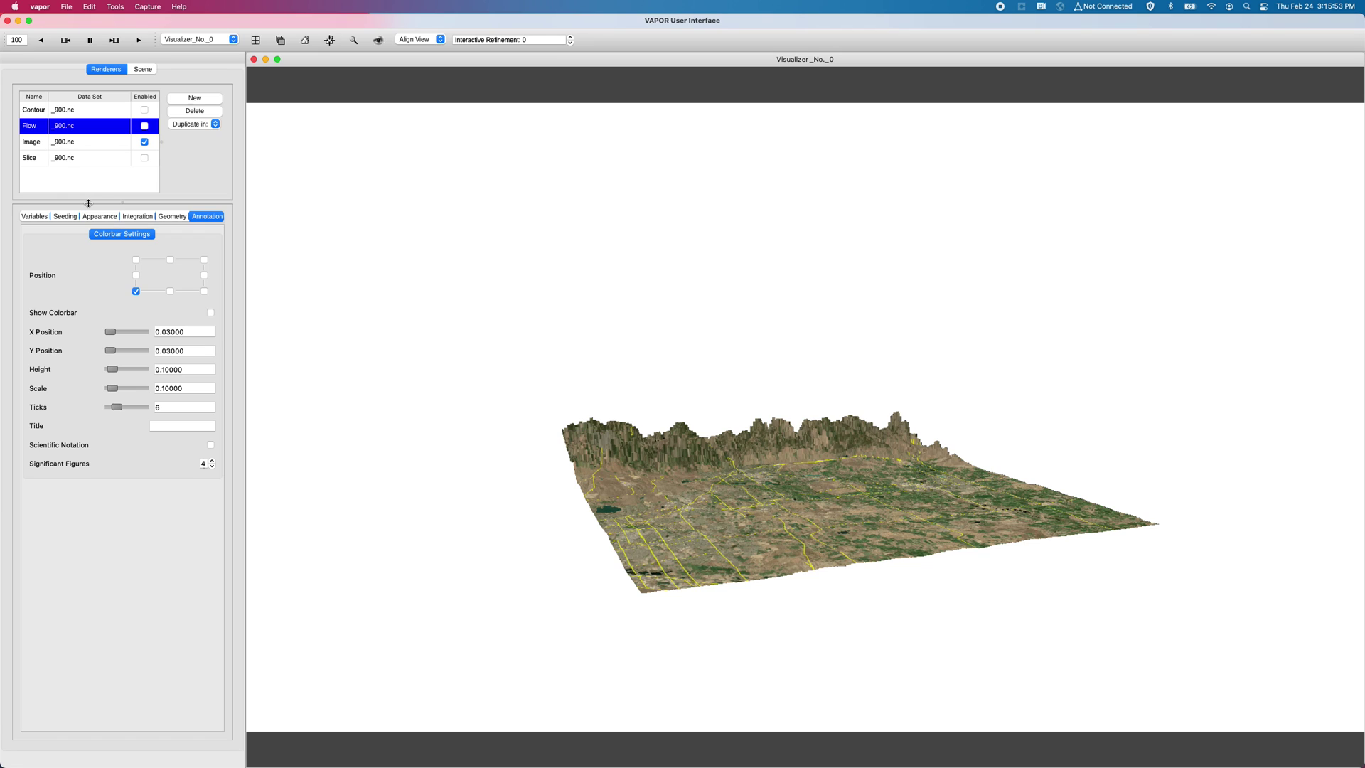
left_click(65, 216)
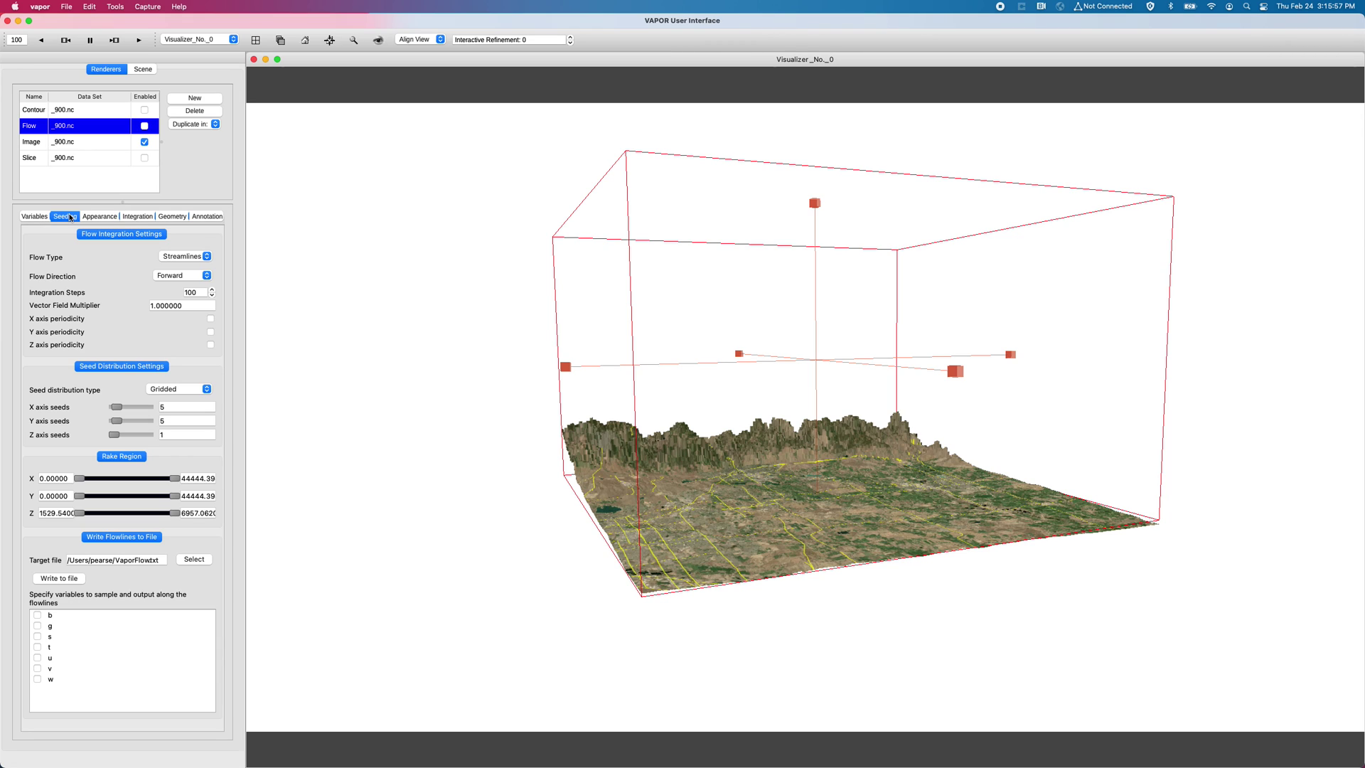
left_click(142, 221)
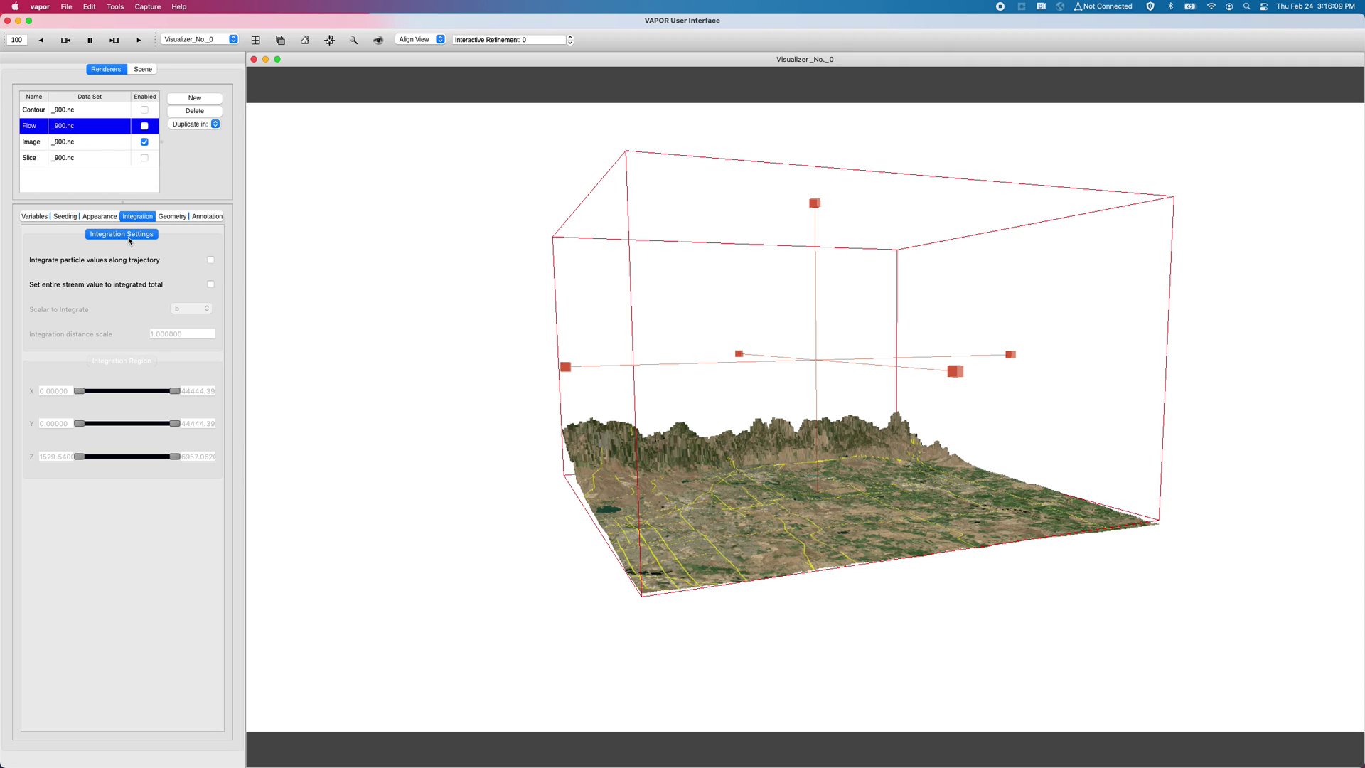
Enable the Flow renderer so coloured streamlines appear above the terrain
left_click(34, 217)
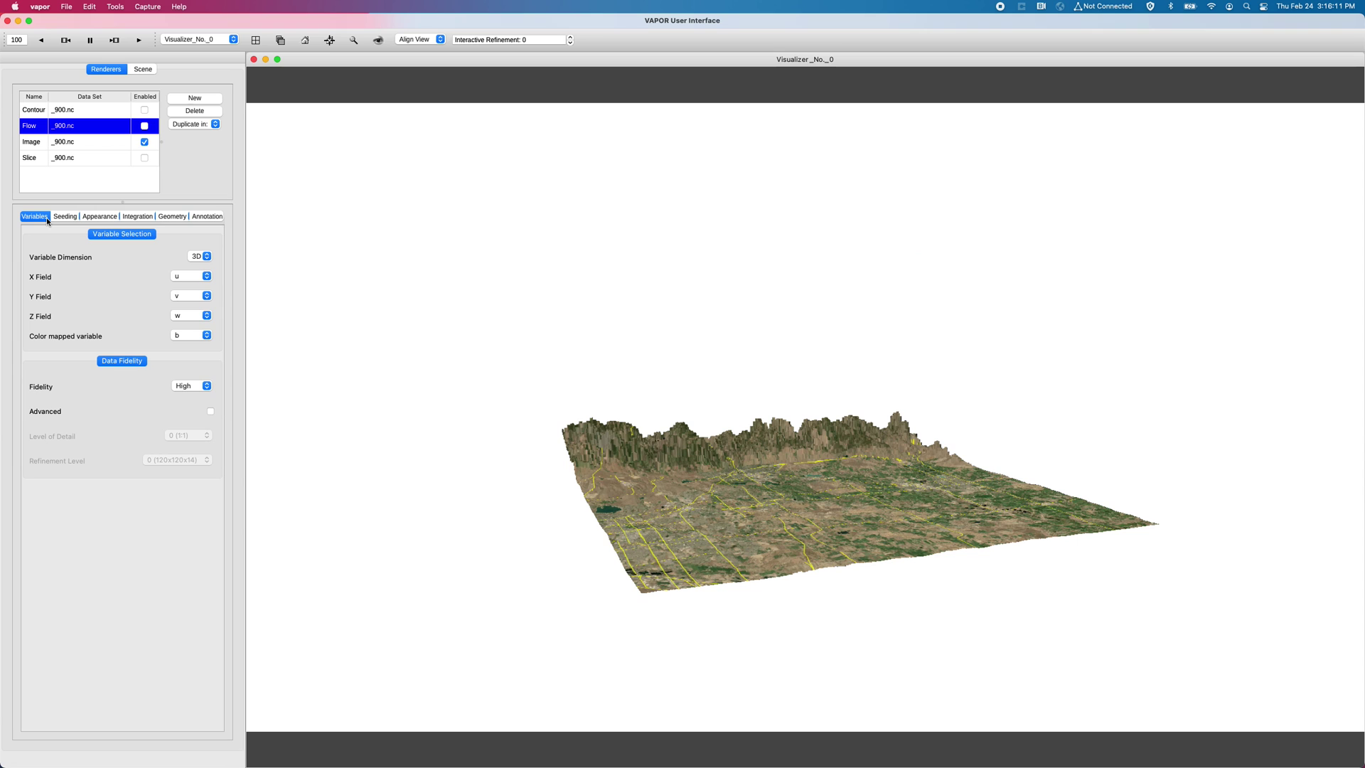
left_click_drag(715, 423, 962, 405)
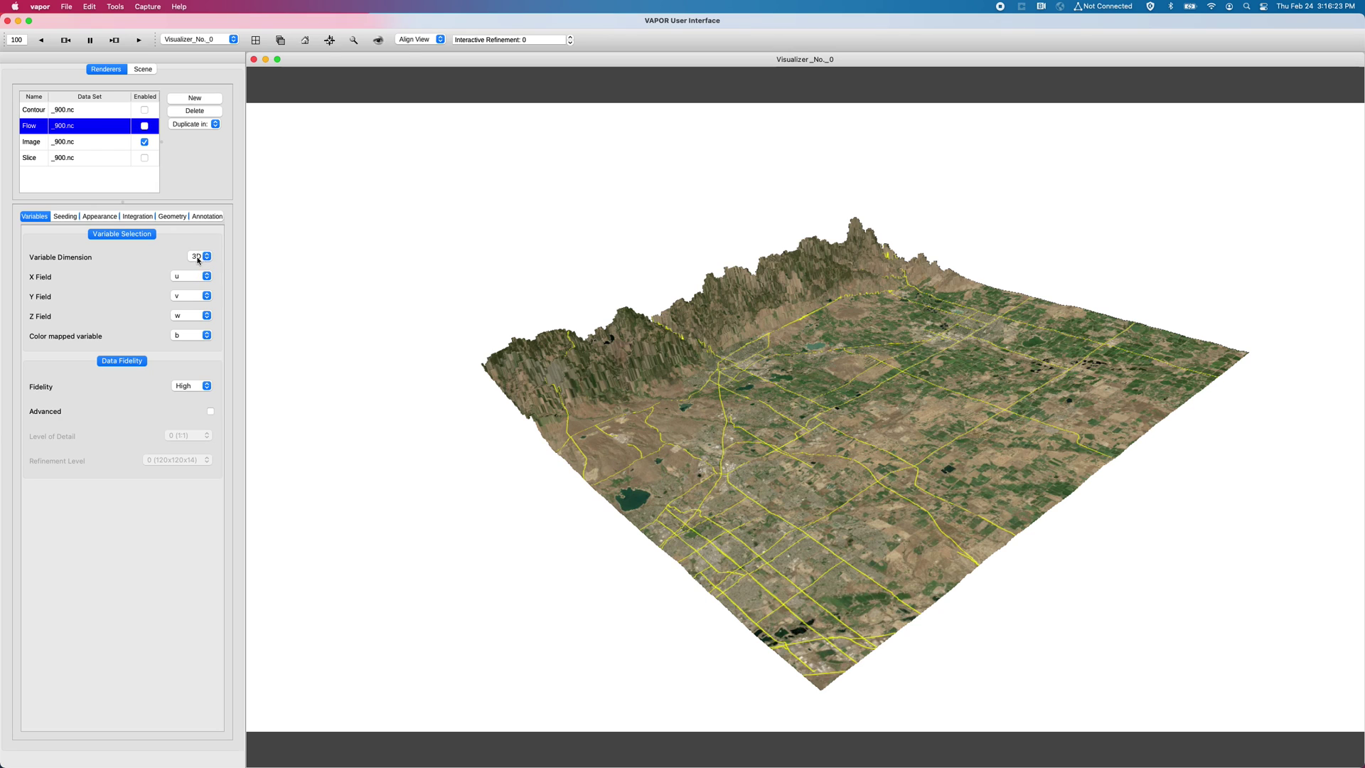
left_click(145, 126)
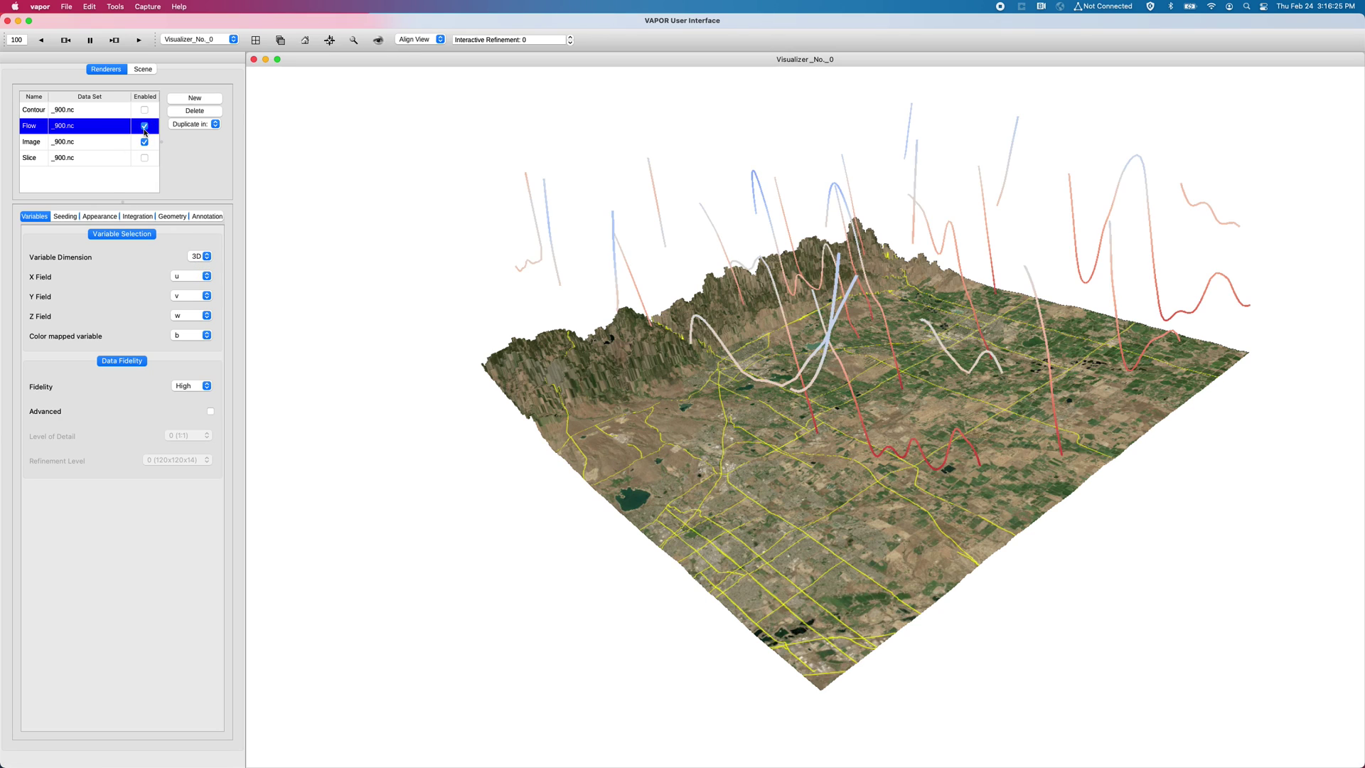
Reset to the home view, zoom in and tilt to show the relief and streamlines
left_click_drag(764, 145, 732, 306)
left_click(305, 40)
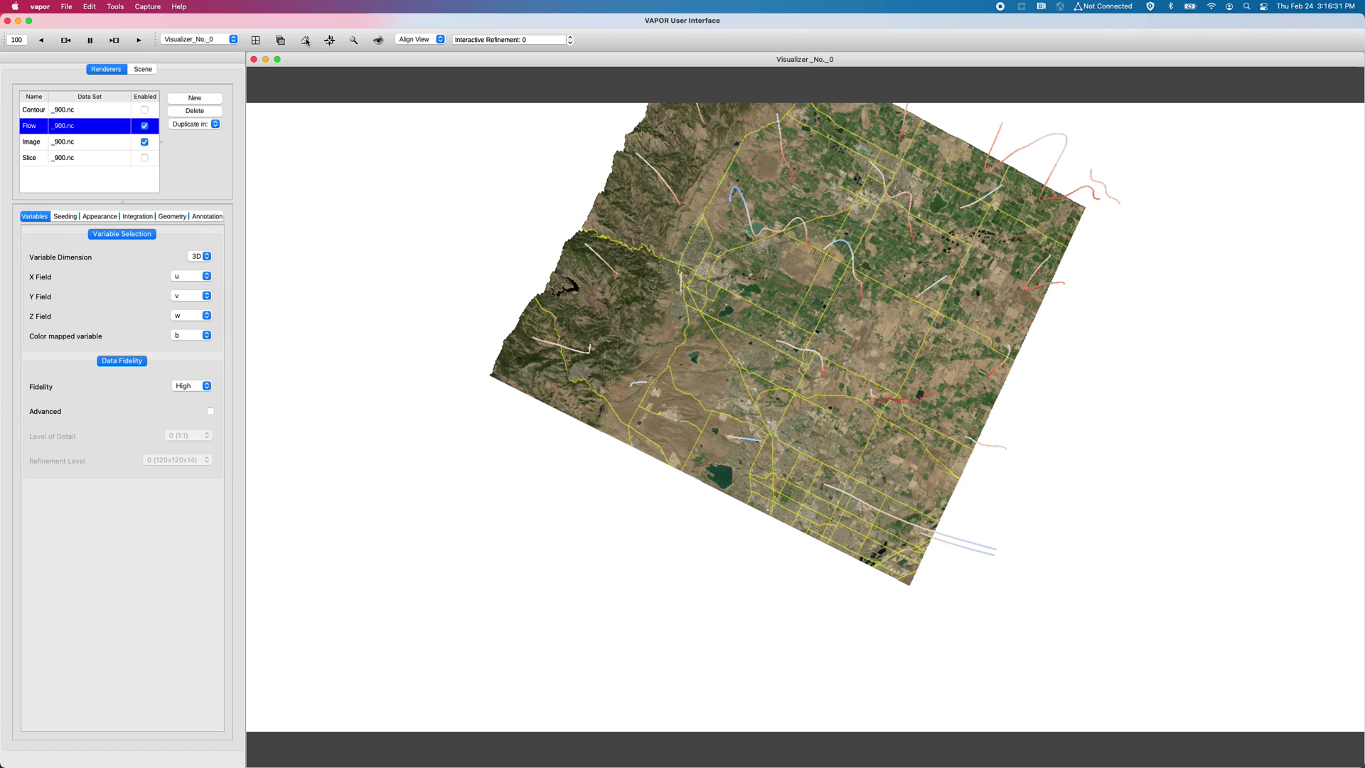
scroll(827, 466, "up", 5)
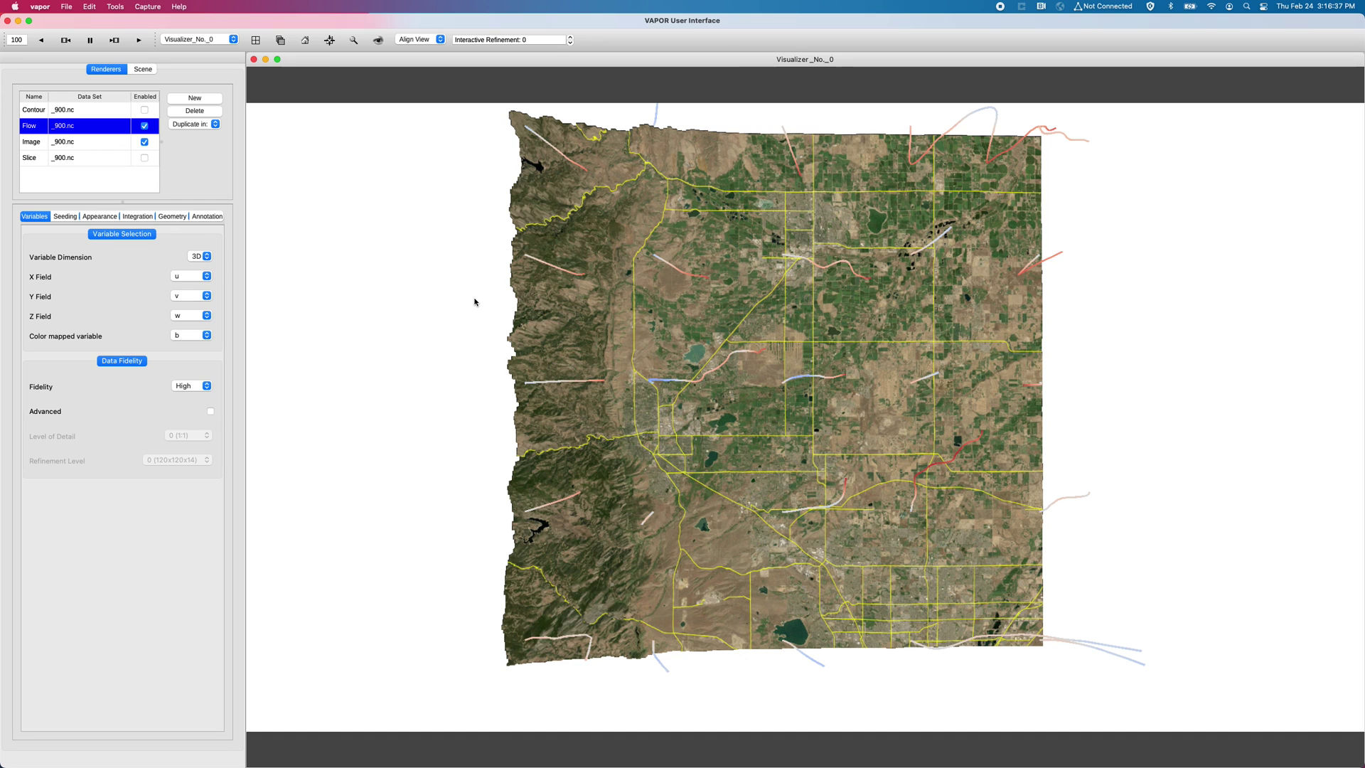
left_click_drag(354, 302, 127, 202)
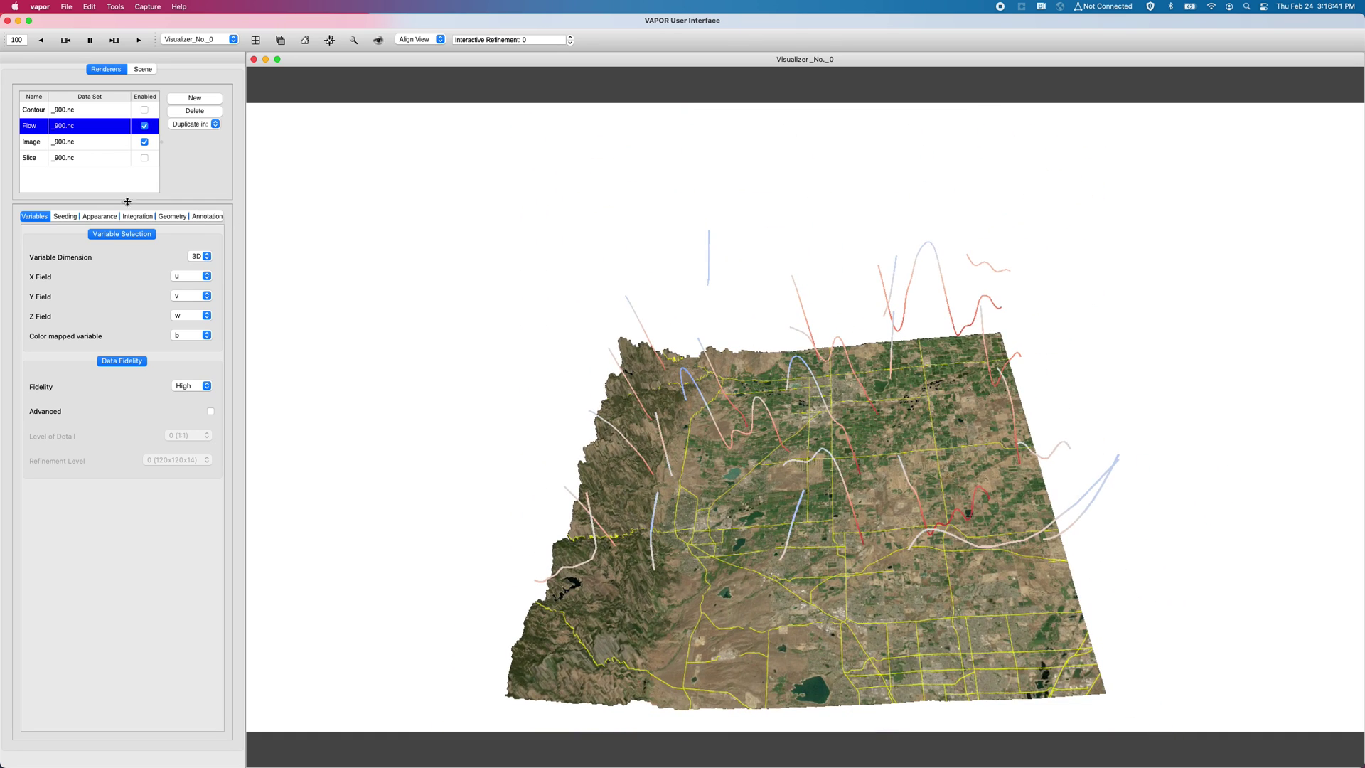
Reduce the streamline integration steps from 100 to 10 in the Seeding tab
left_click(65, 216)
left_click_drag(552, 340, 672, 303)
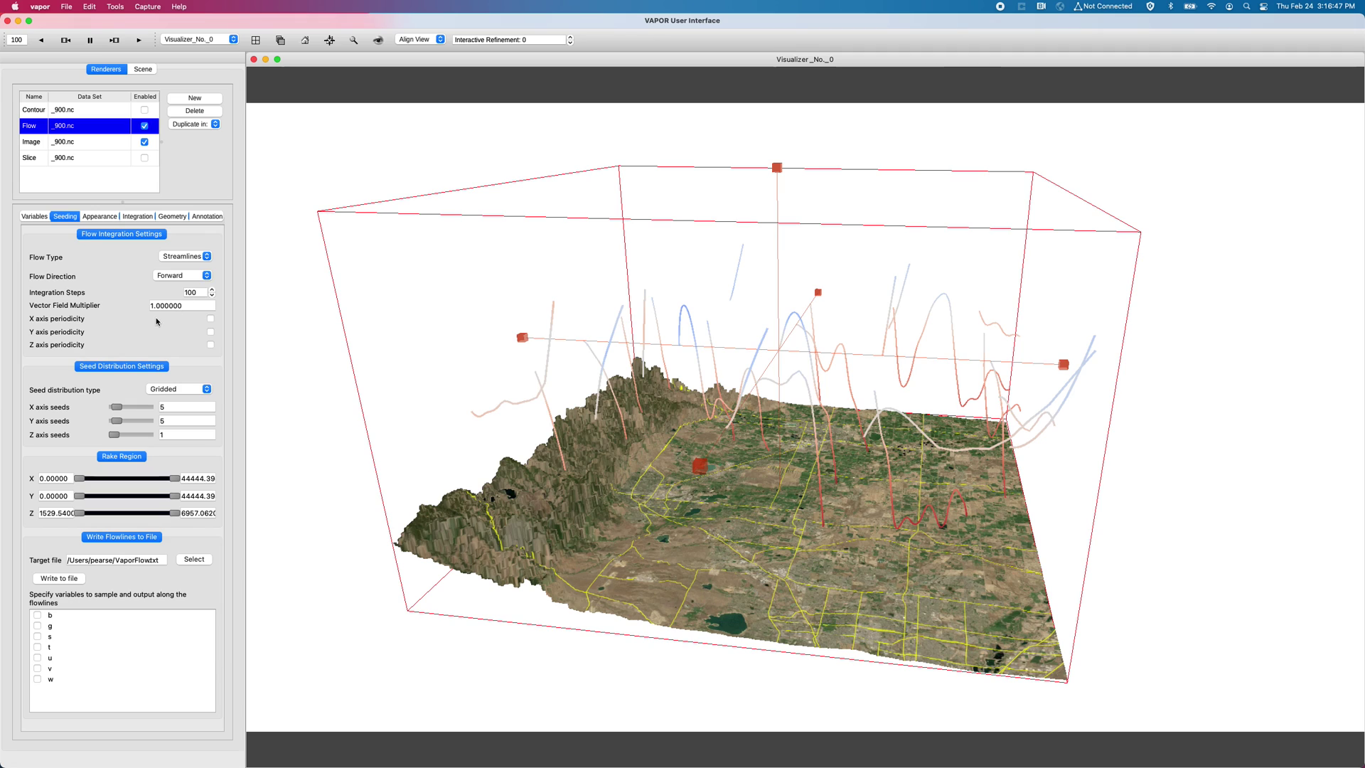
double_click(204, 292)
type("25")
key("Return")
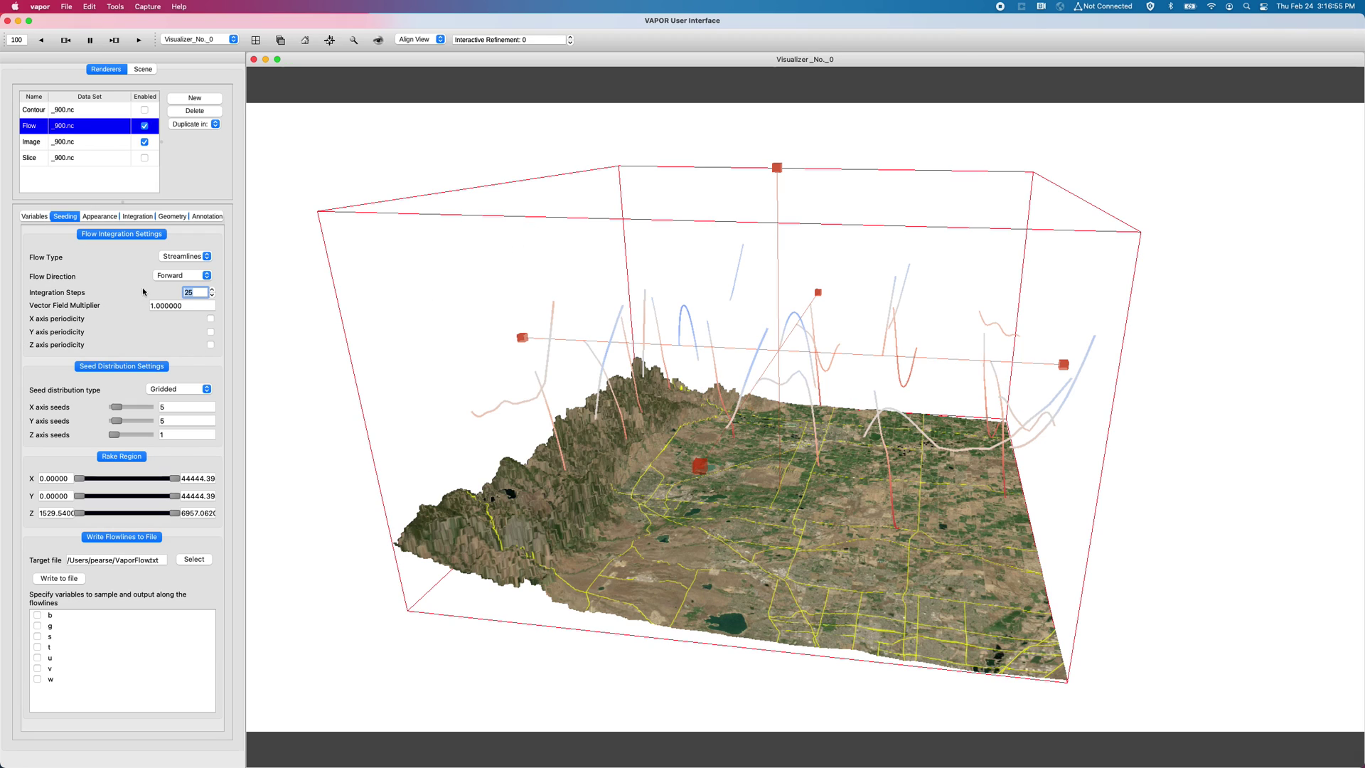
type("11")
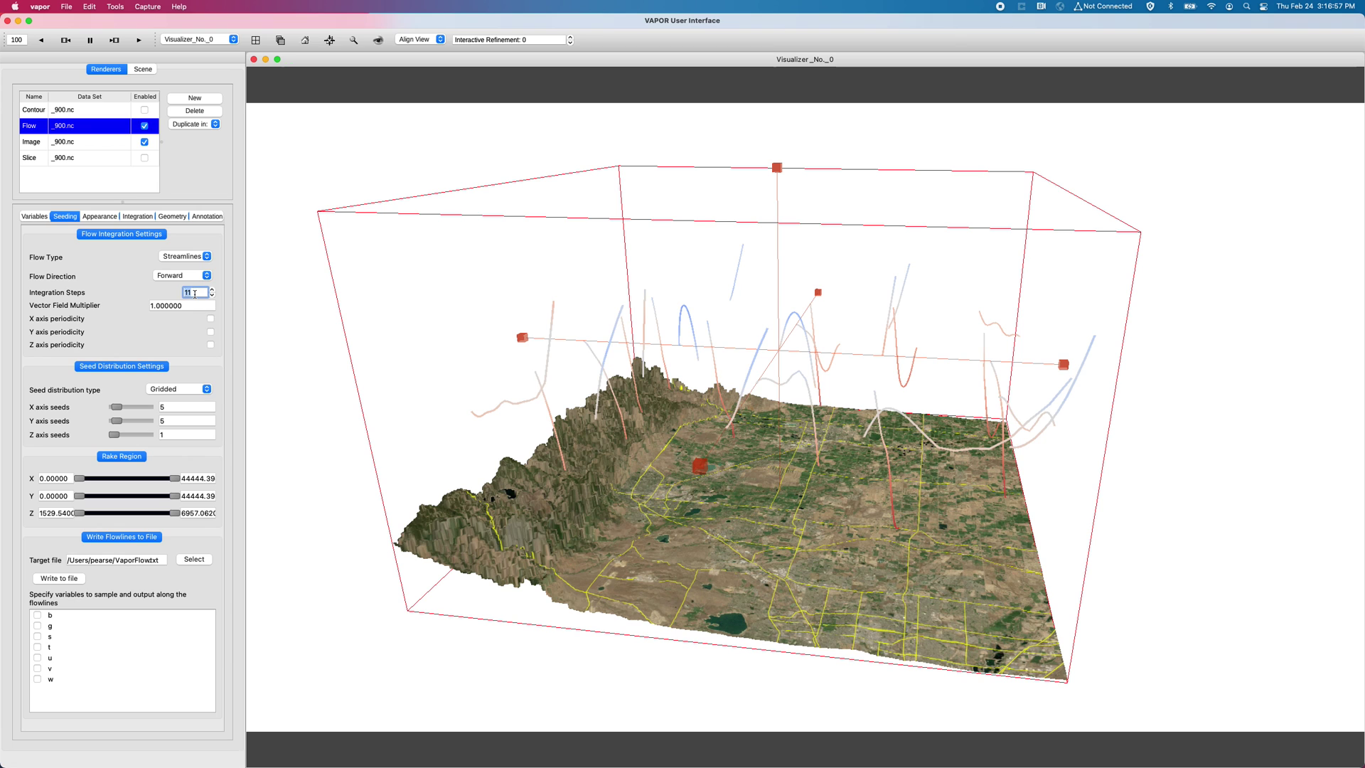
scroll(195, 292, "down", 1)
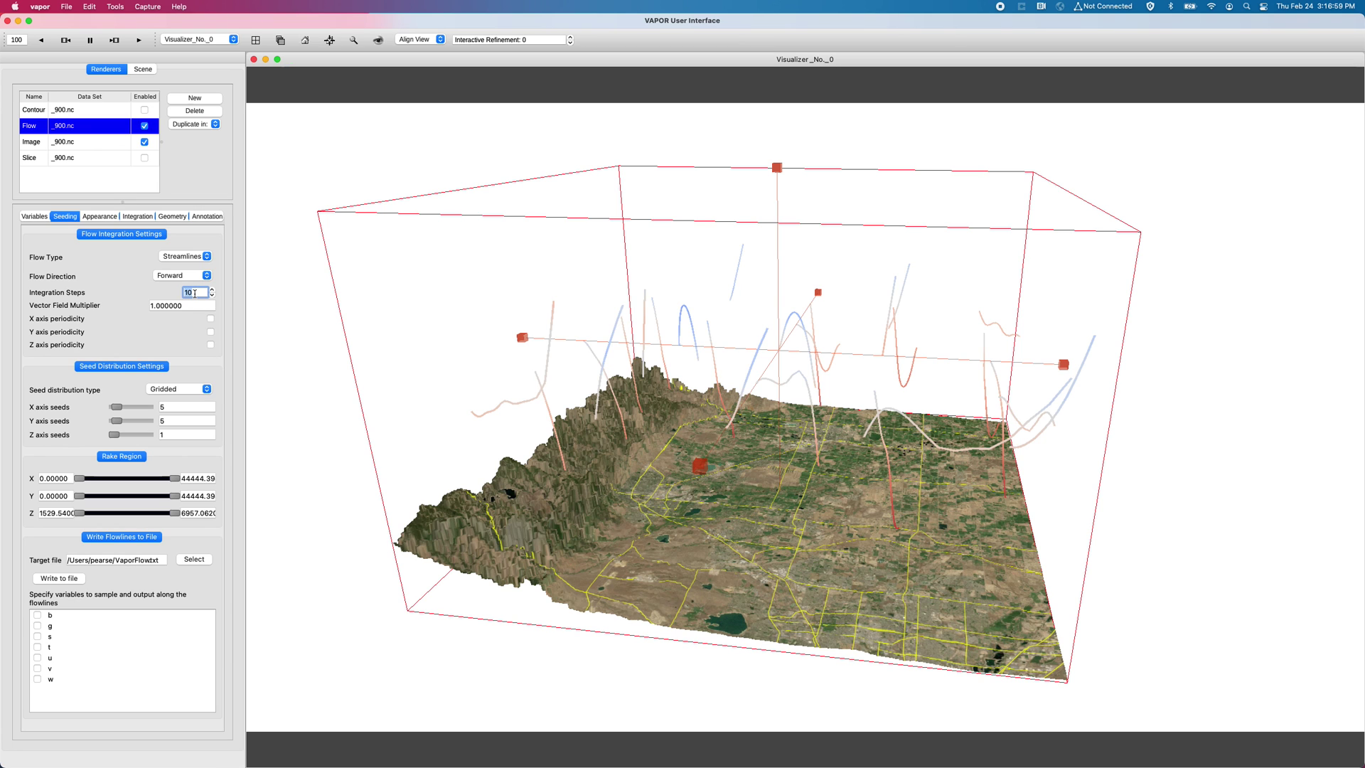
left_click_drag(608, 250, 661, 271)
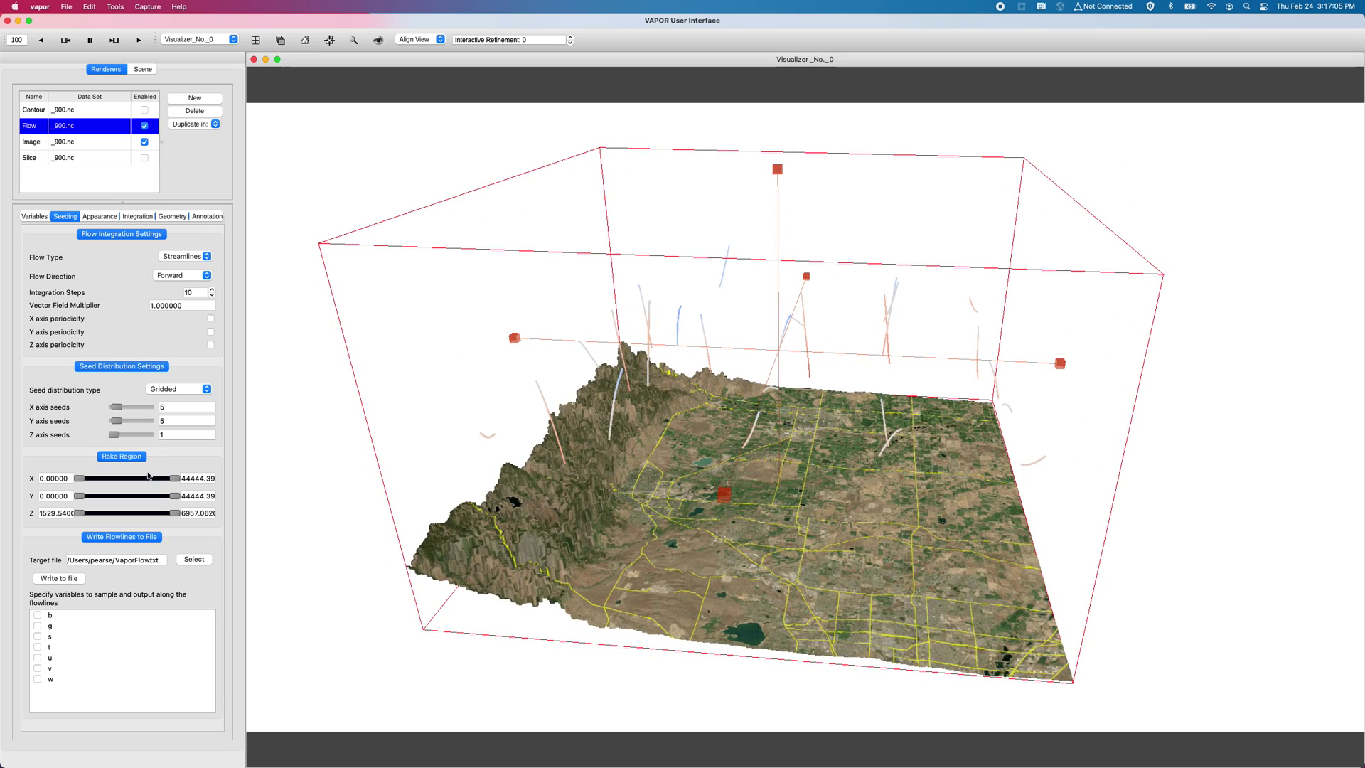
Set the gridded seed counts for X, Y and Z to 1, leaving a single streamline
left_click_drag(739, 355, 790, 366)
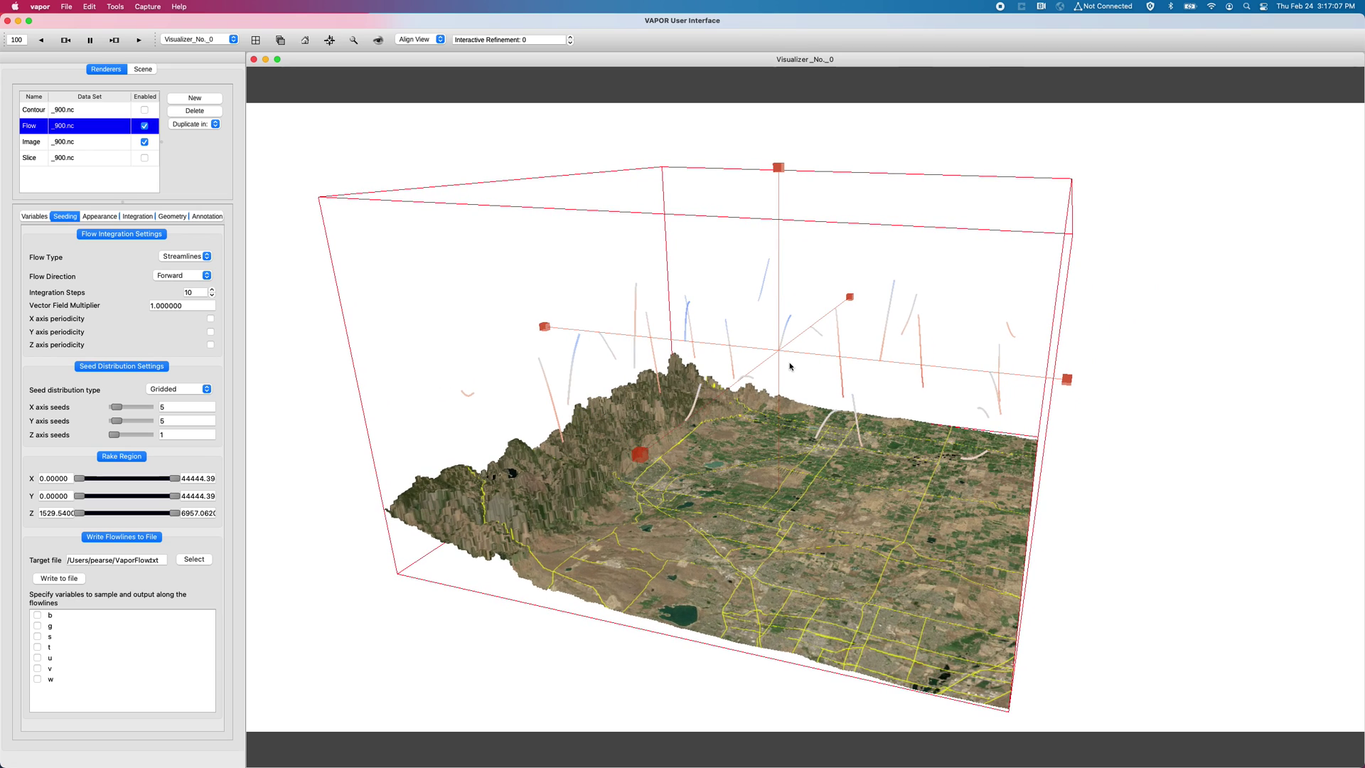
left_click_drag(664, 353, 762, 461)
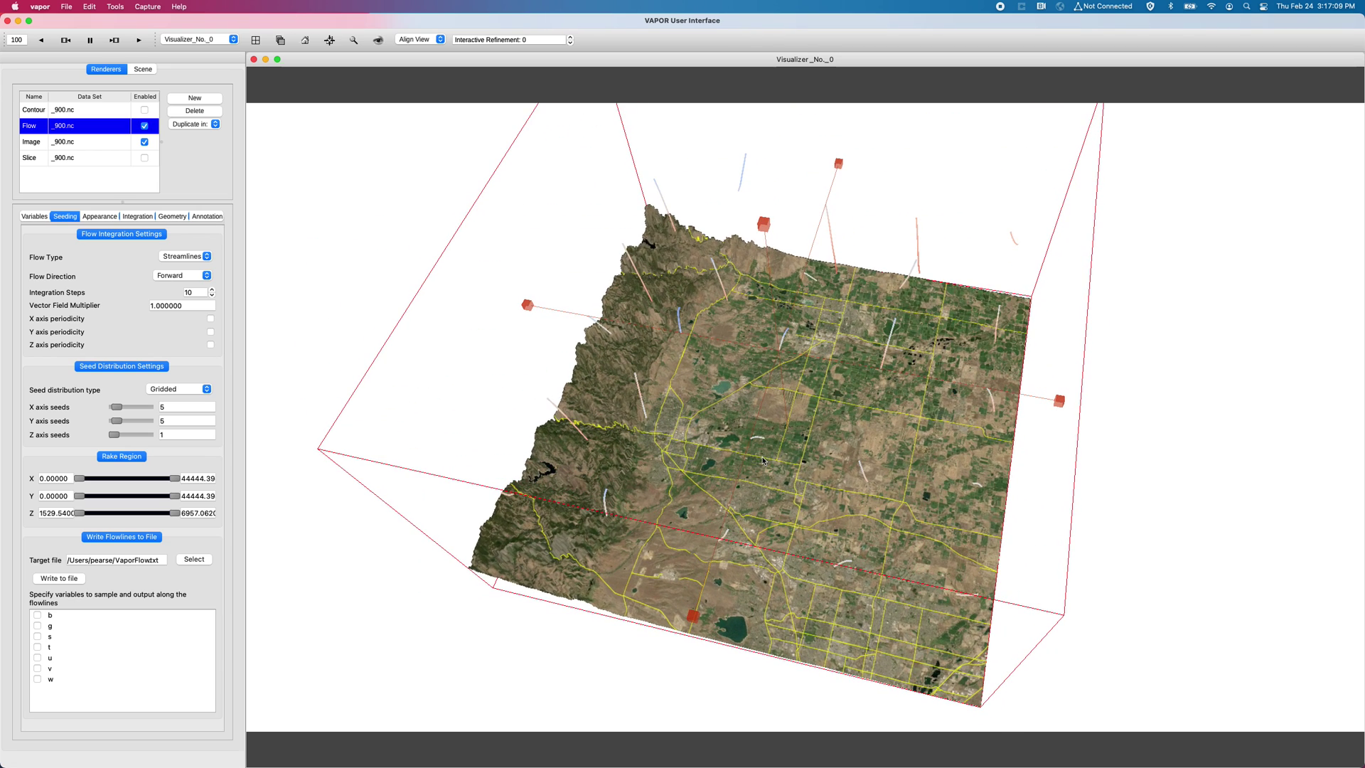
double_click(190, 420)
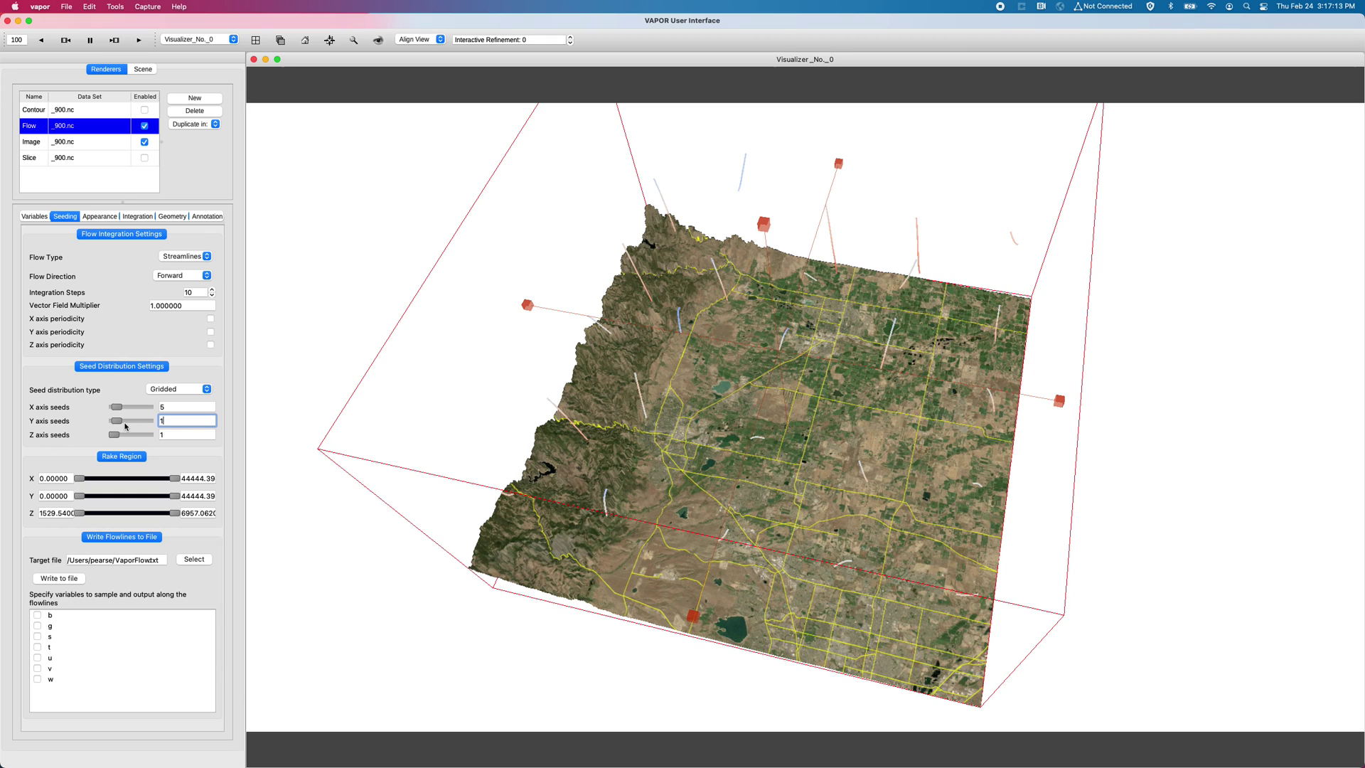
key("Return")
key("shift+Tab")
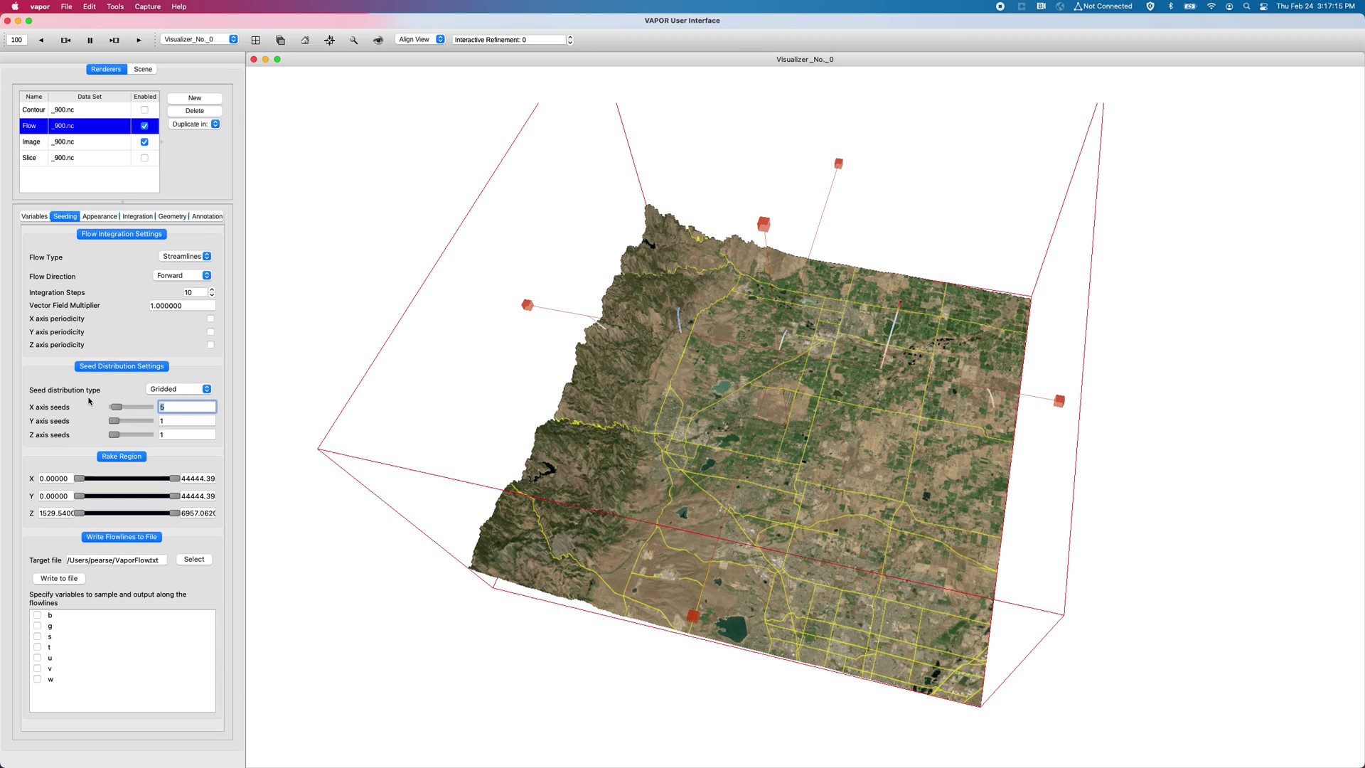
type("1")
key("Return")
left_click_drag(739, 398, 752, 273)
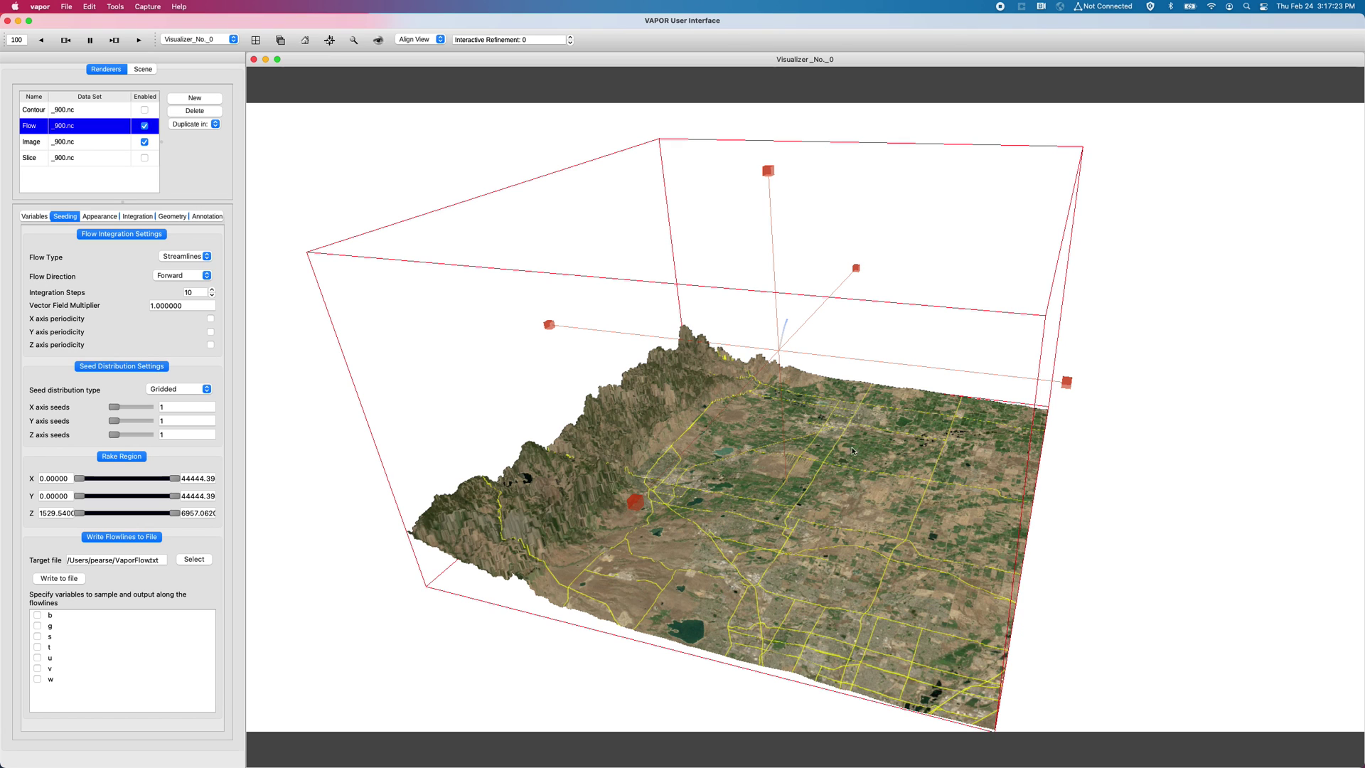
left_click_drag(852, 451, 768, 344)
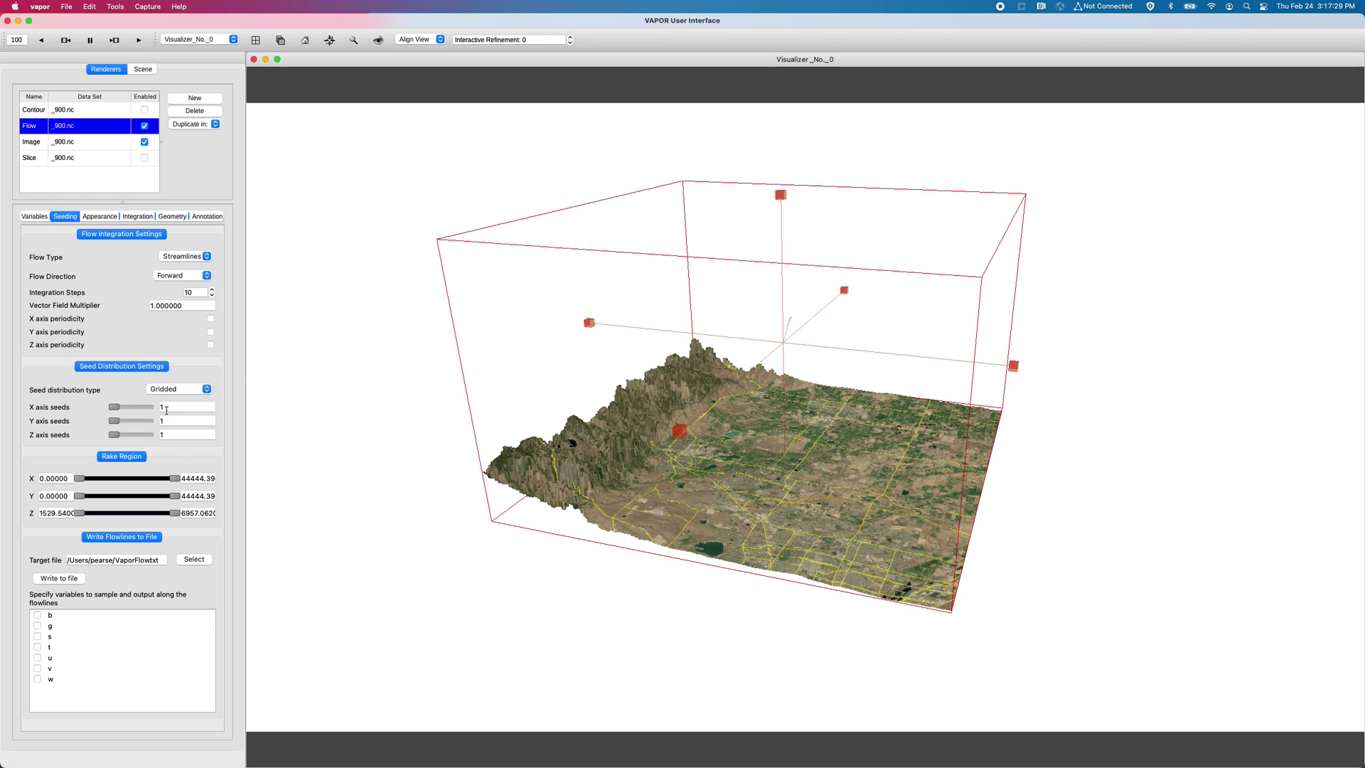
left_click_drag(163, 434, 144, 434)
right_click_drag(701, 296, 785, 334)
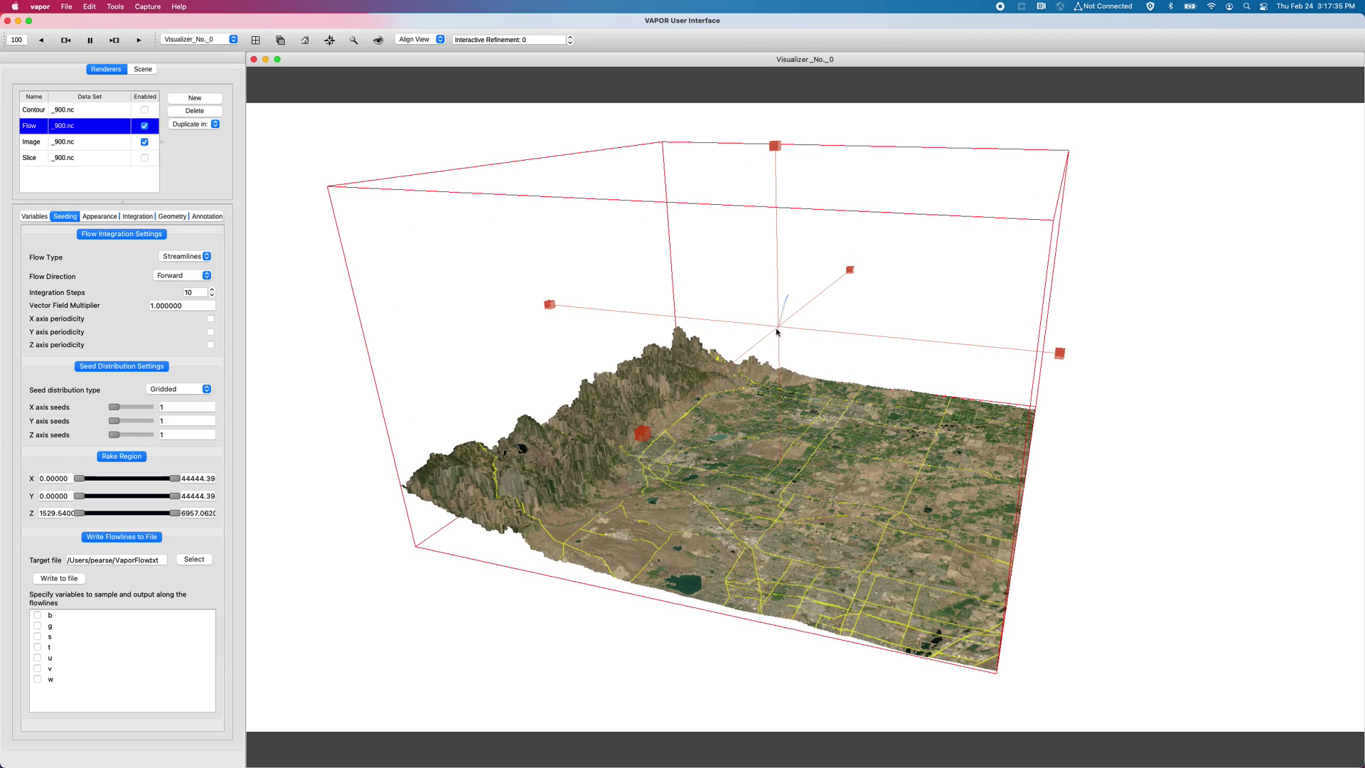
right_click_drag(797, 326, 804, 355)
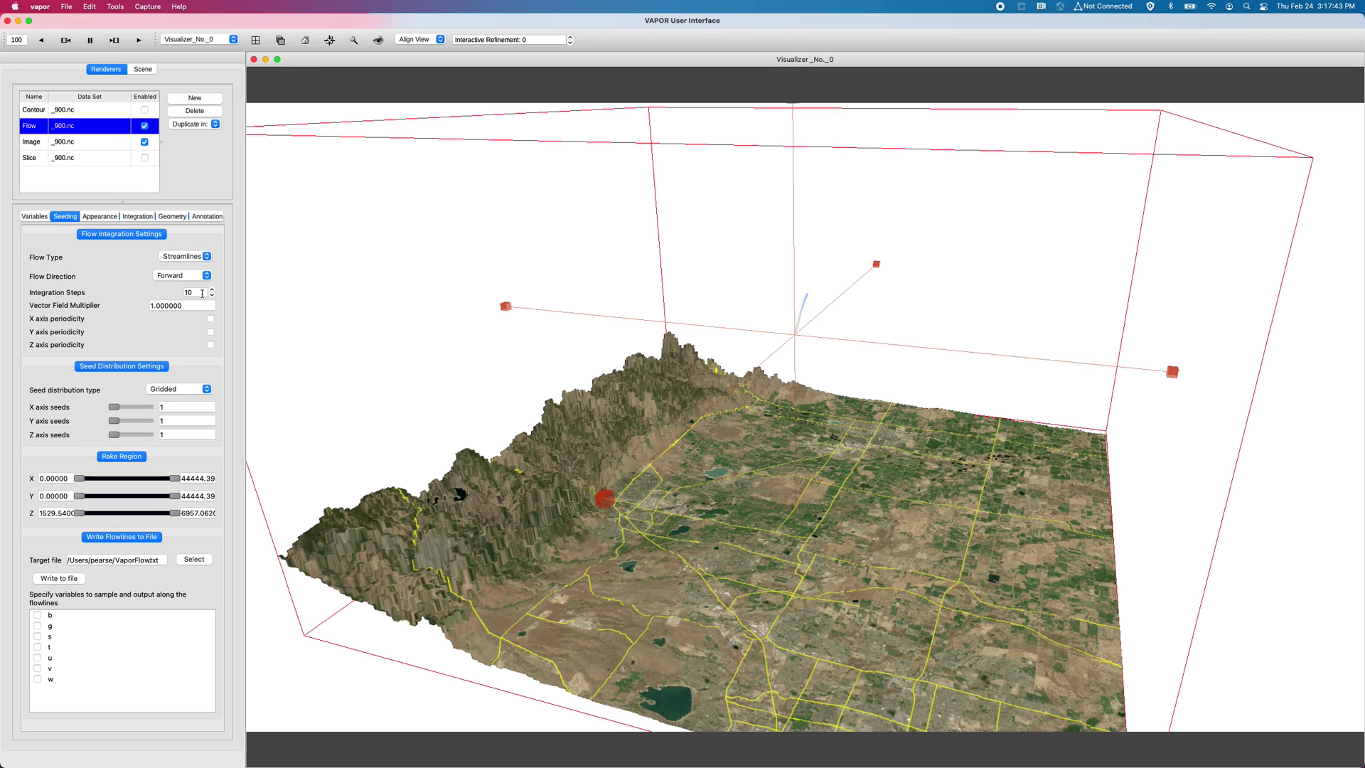
Restore integration steps to 100 so the single streamline rises as a tall arc
left_click(202, 293)
type("0")
key("Return")
left_click_drag(875, 392, 903, 332)
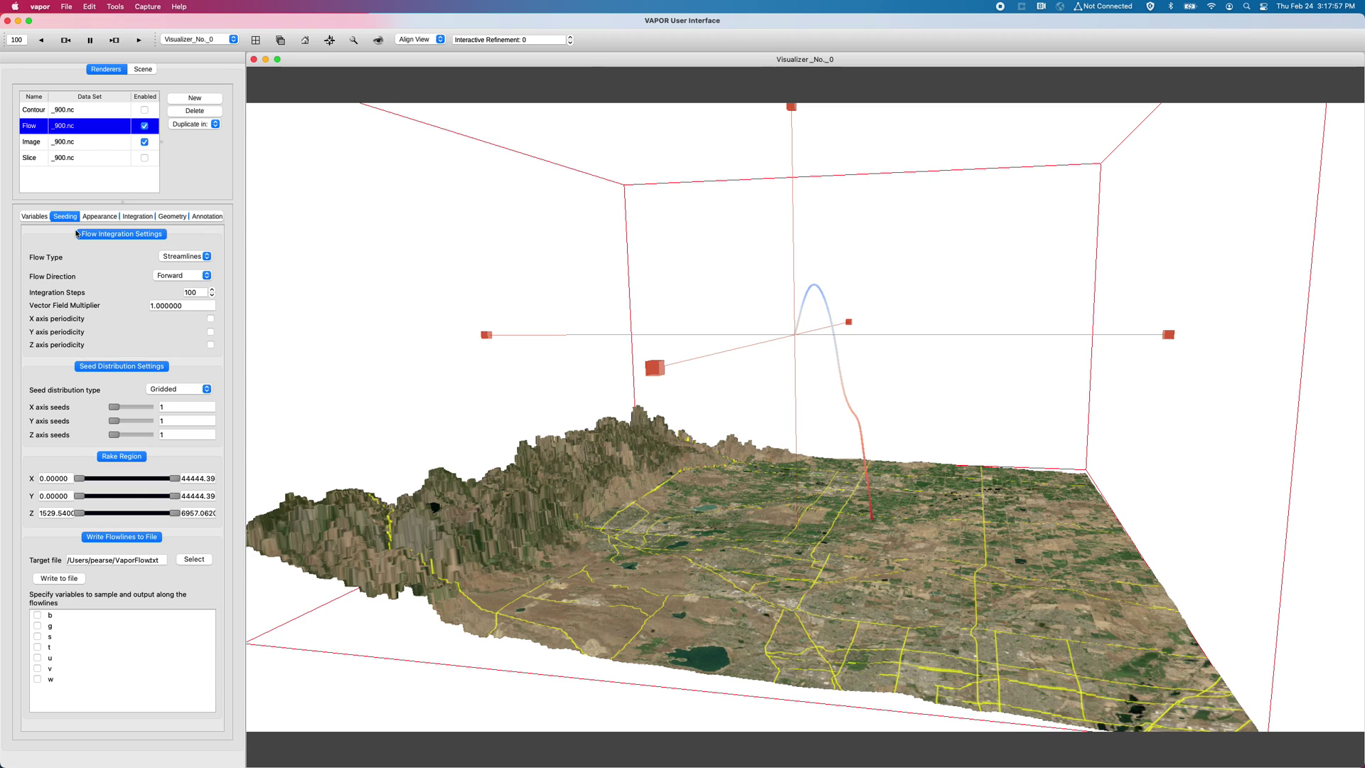
Review the Flow renderer's Variables and Appearance tabs, showing Tubes render type
left_click(36, 217)
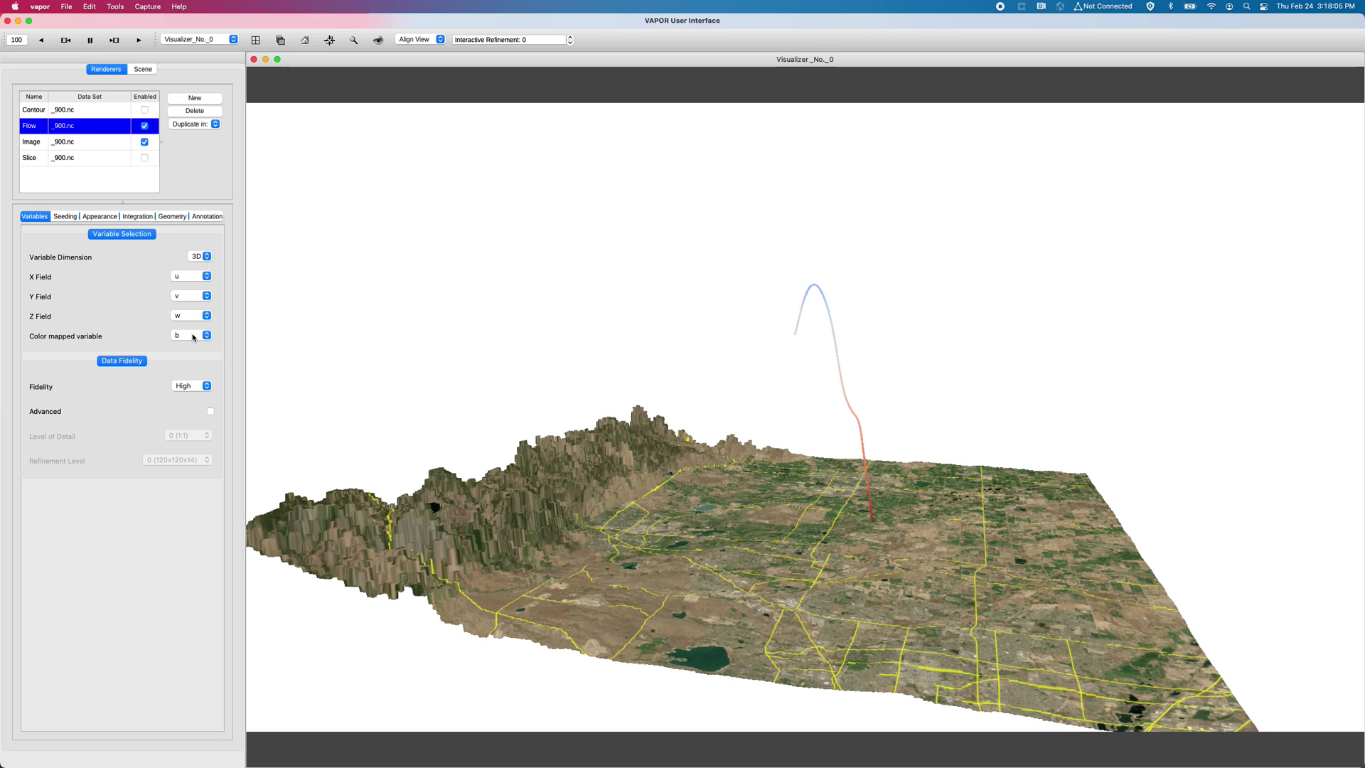
left_click(104, 215)
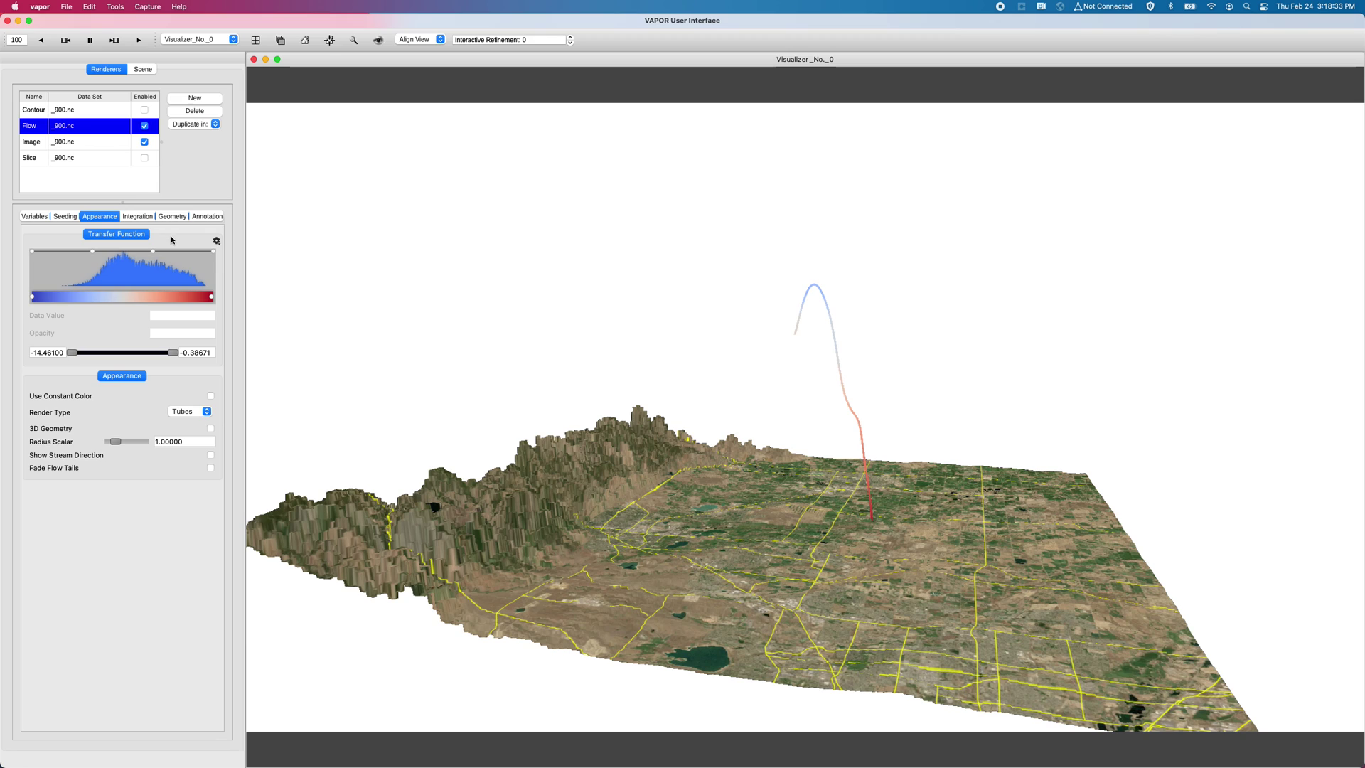
Show the integration box and raise its Y minimum to about 23664
left_click(131, 220)
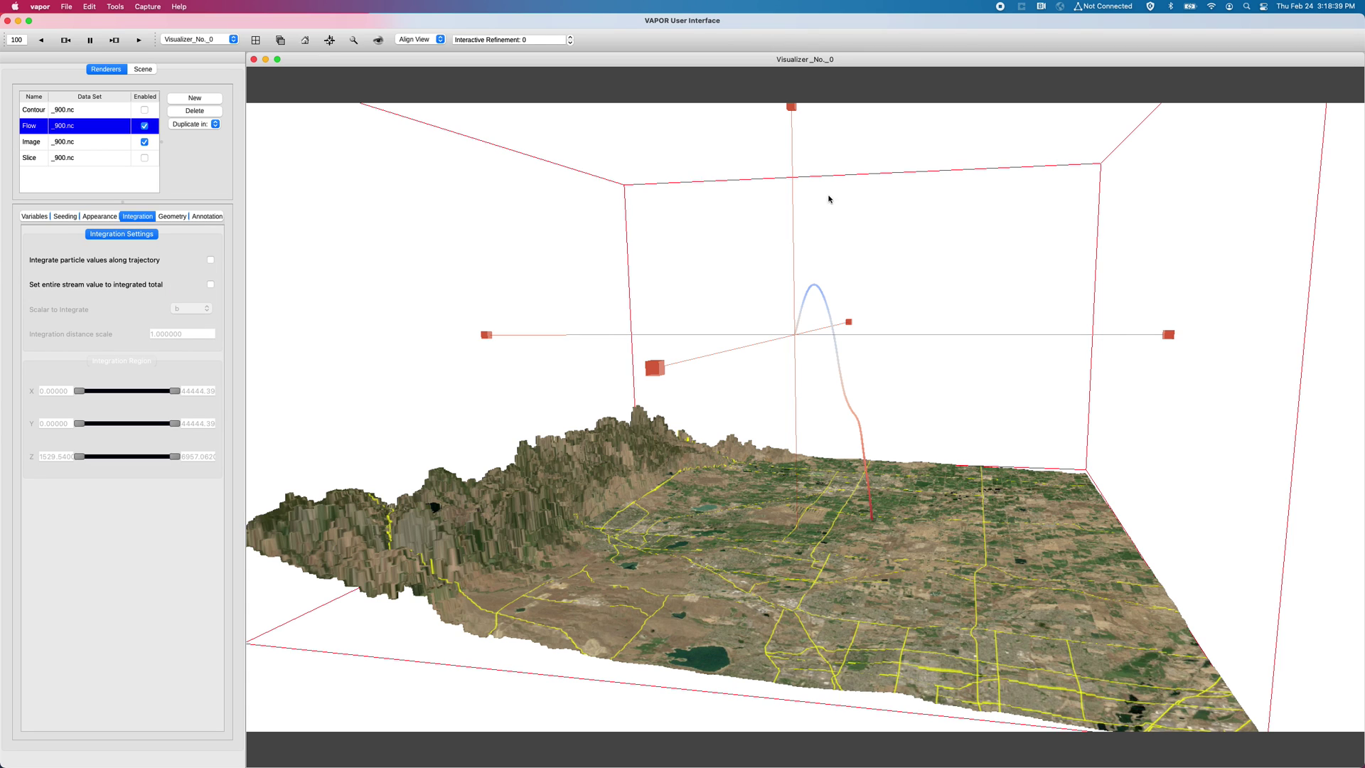
right_click_drag(736, 146, 728, 332)
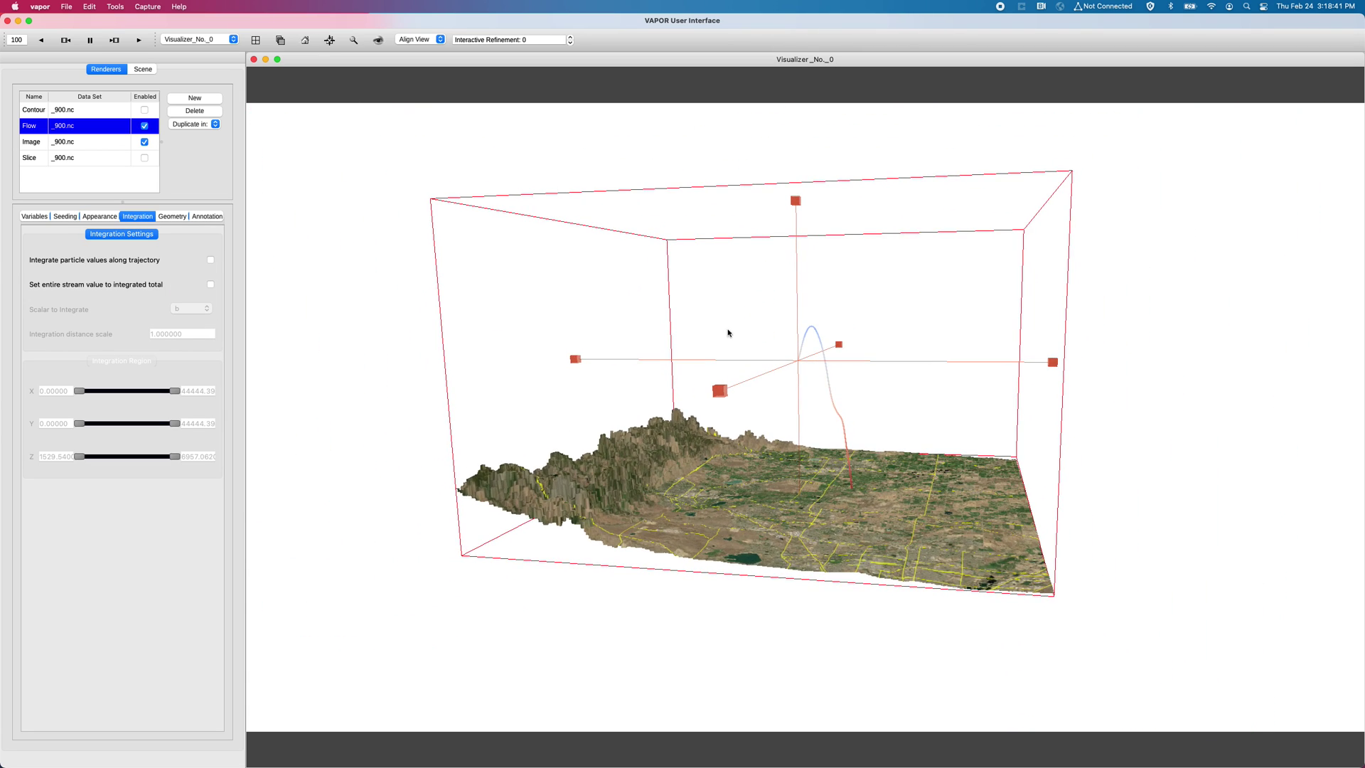
mouse_move(758, 296)
left_mouse_down()
mouse_move(753, 280)
mouse_move(737, 289)
left_mouse_up()
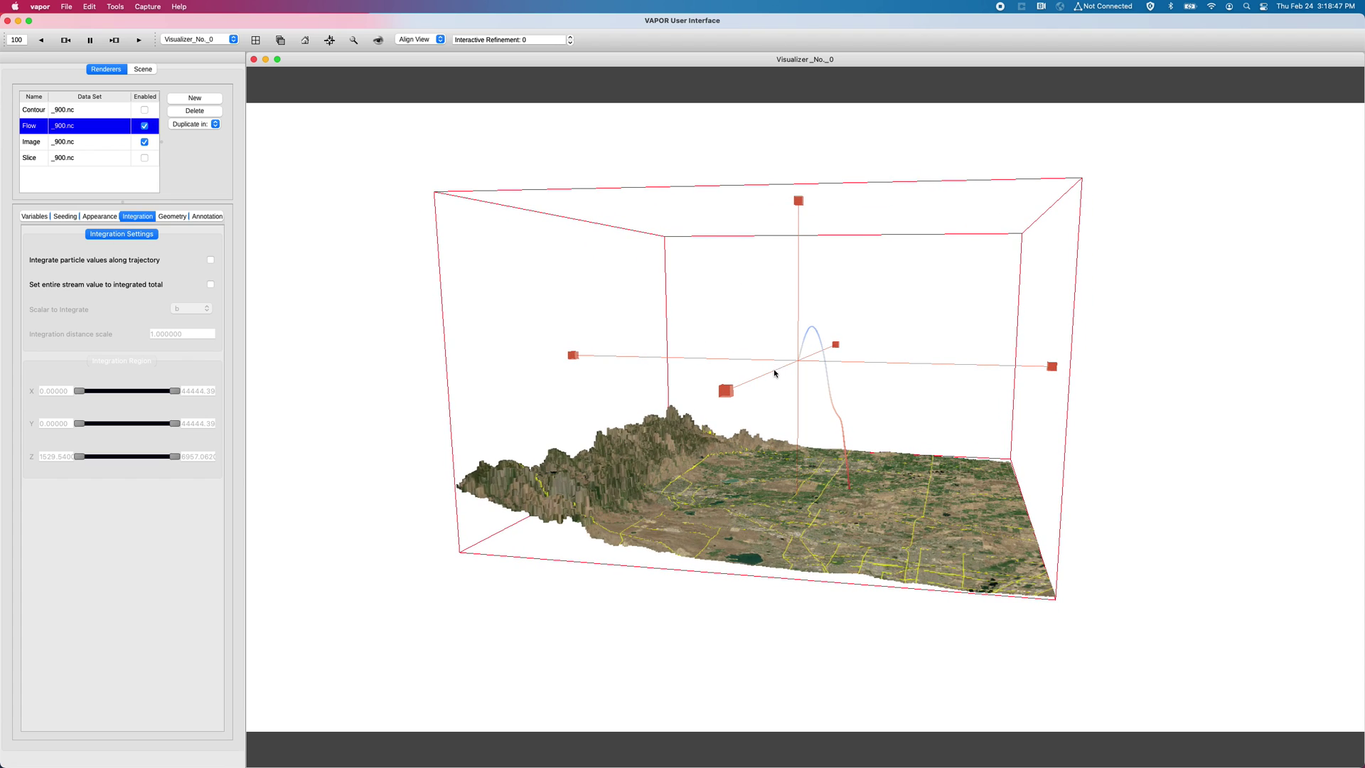
left_click_drag(777, 372, 889, 299)
left_click_drag(782, 441, 677, 508)
left_click_drag(677, 410, 1003, 244)
left_click_drag(753, 462, 707, 505)
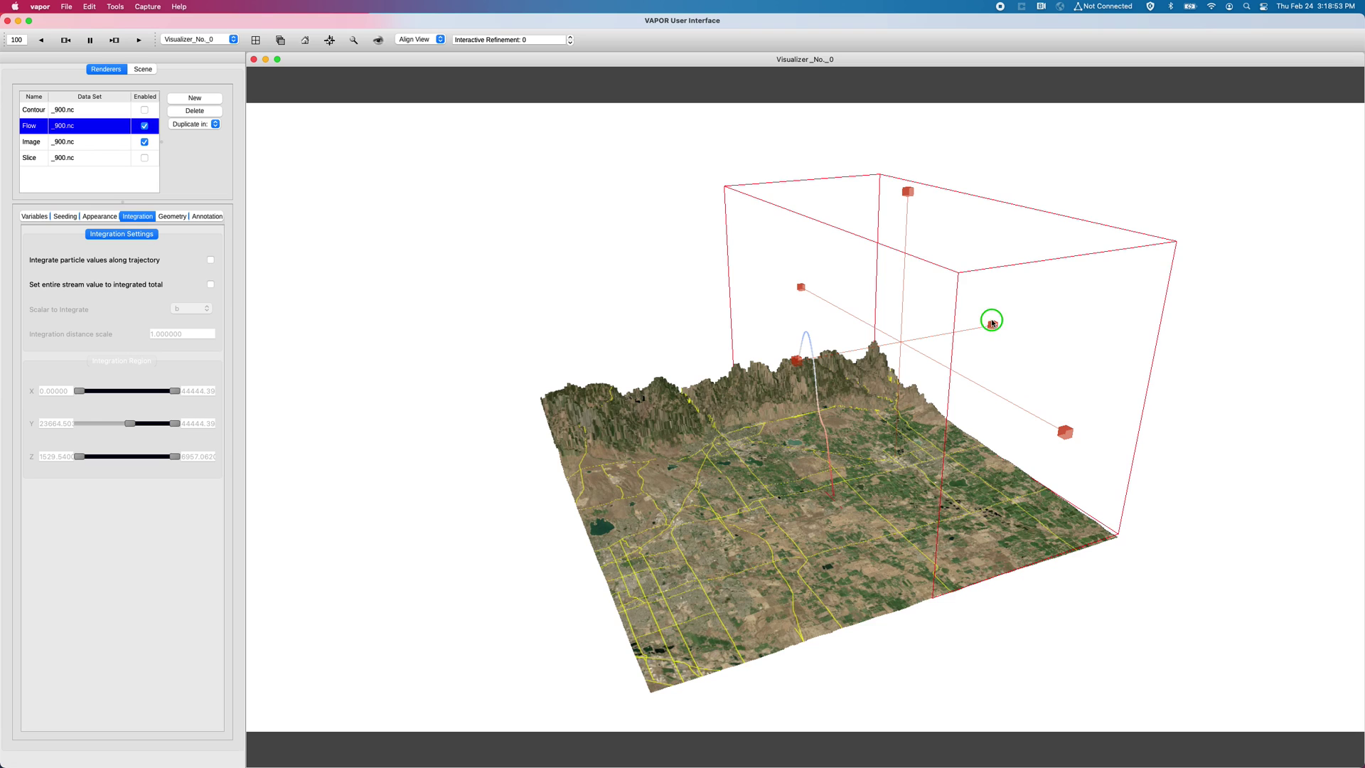
left_click_drag(990, 317, 838, 384)
Shrink the box's X extent and set its Z range to about 3018–4166 around the streamline
left_click_drag(983, 341, 812, 405)
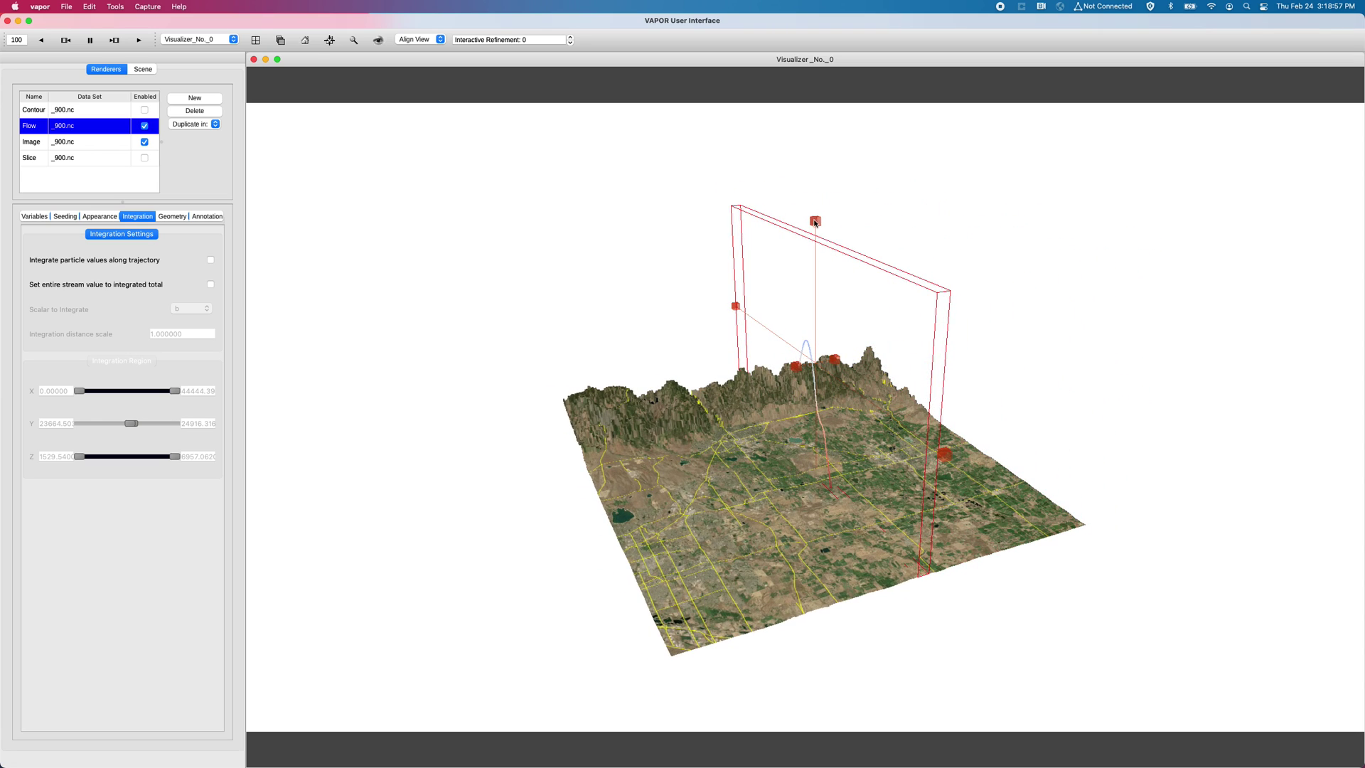
left_click_drag(815, 223, 652, 189)
left_click_drag(753, 277, 926, 427)
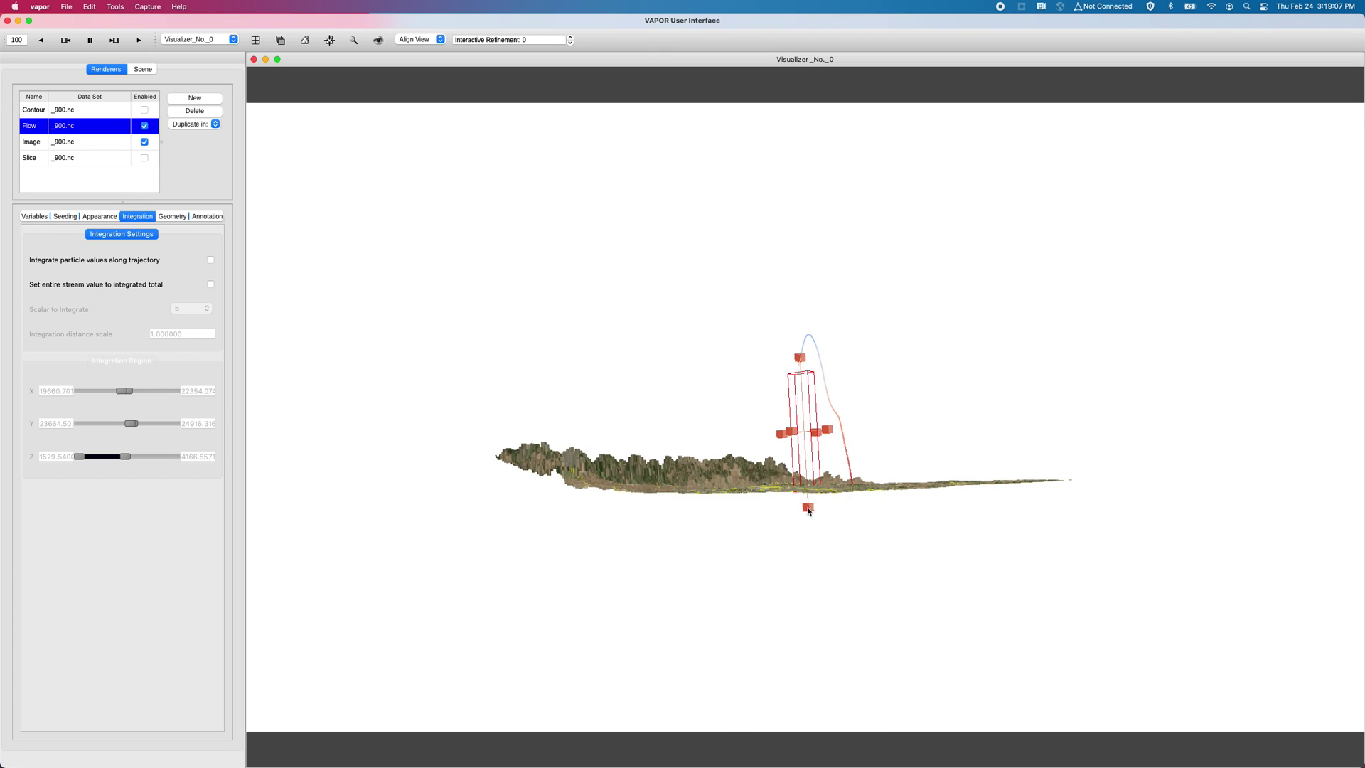
left_click_drag(808, 510, 804, 435)
left_click_drag(868, 375, 823, 494)
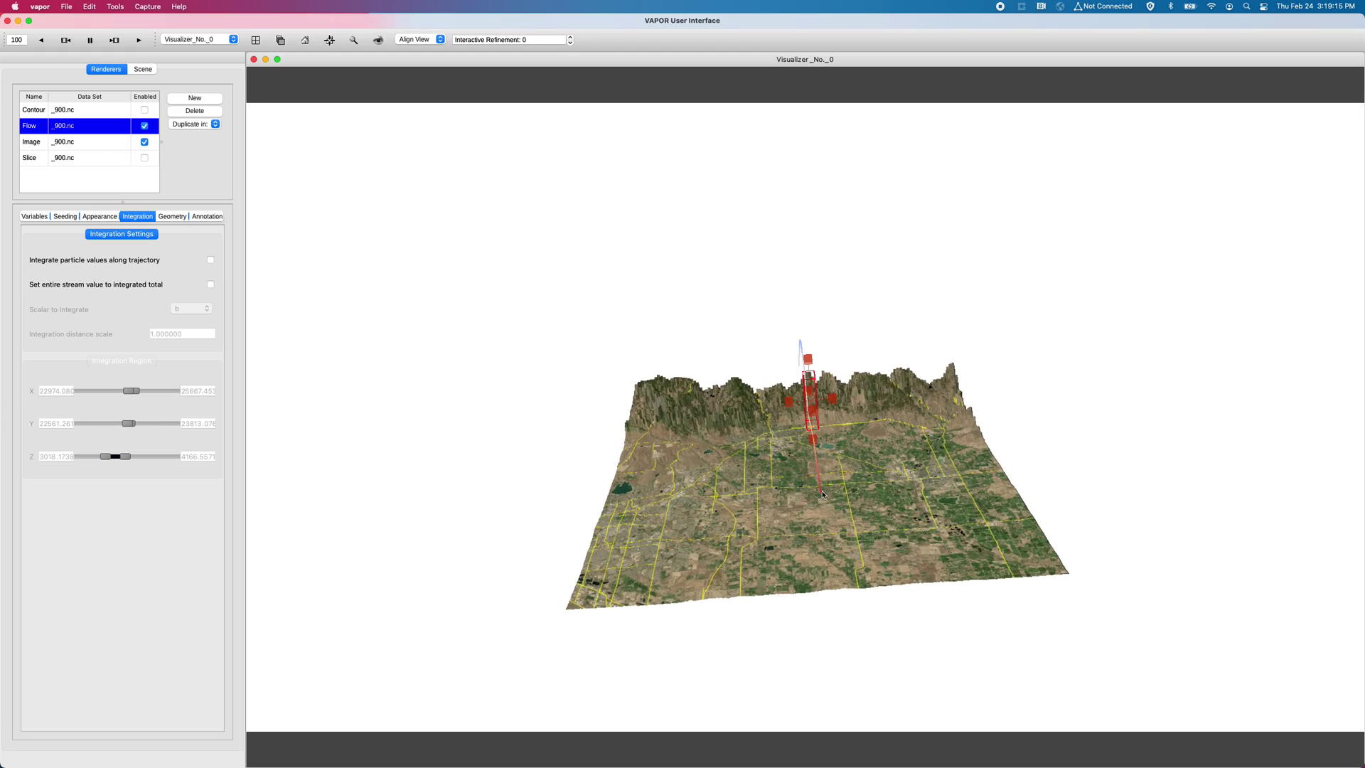
scroll(822, 494, "up", 10)
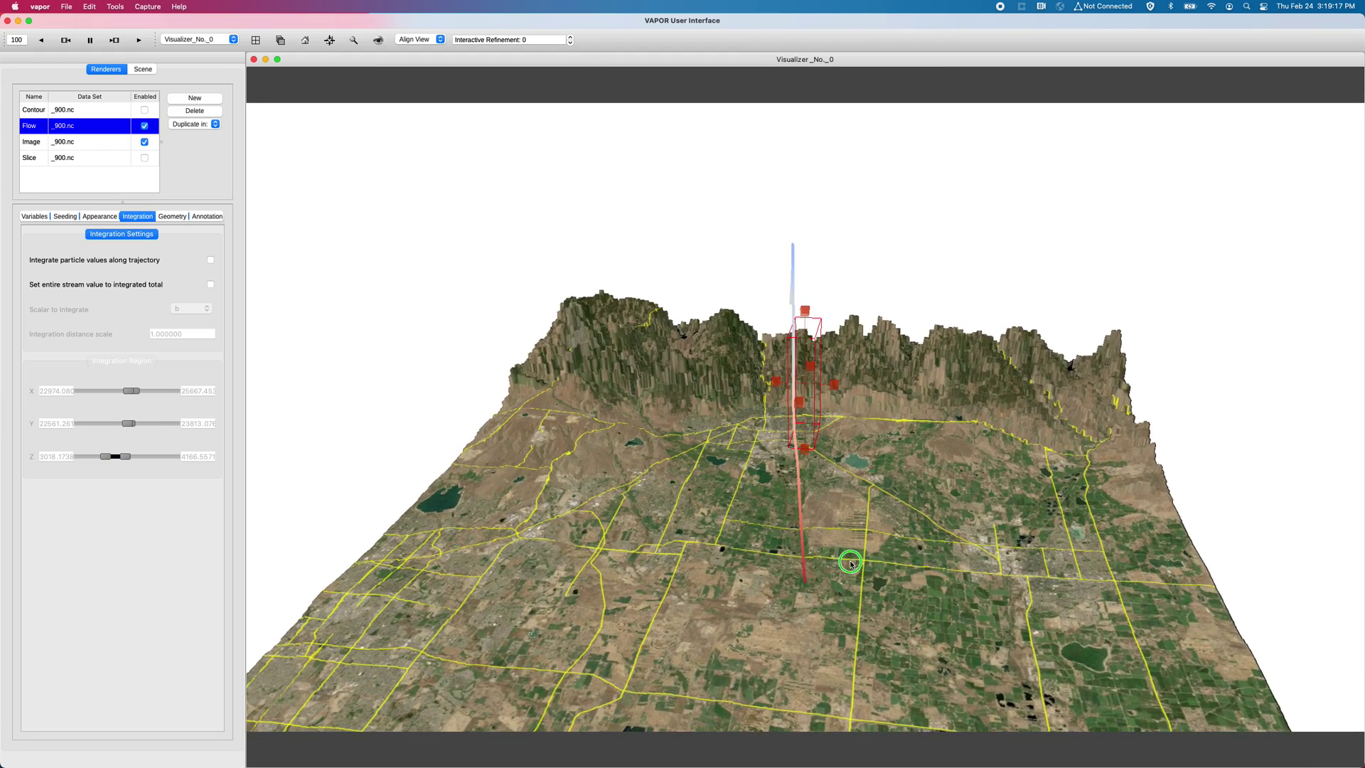
right_click_drag(850, 564, 841, 507)
left_click_drag(770, 368, 1004, 236)
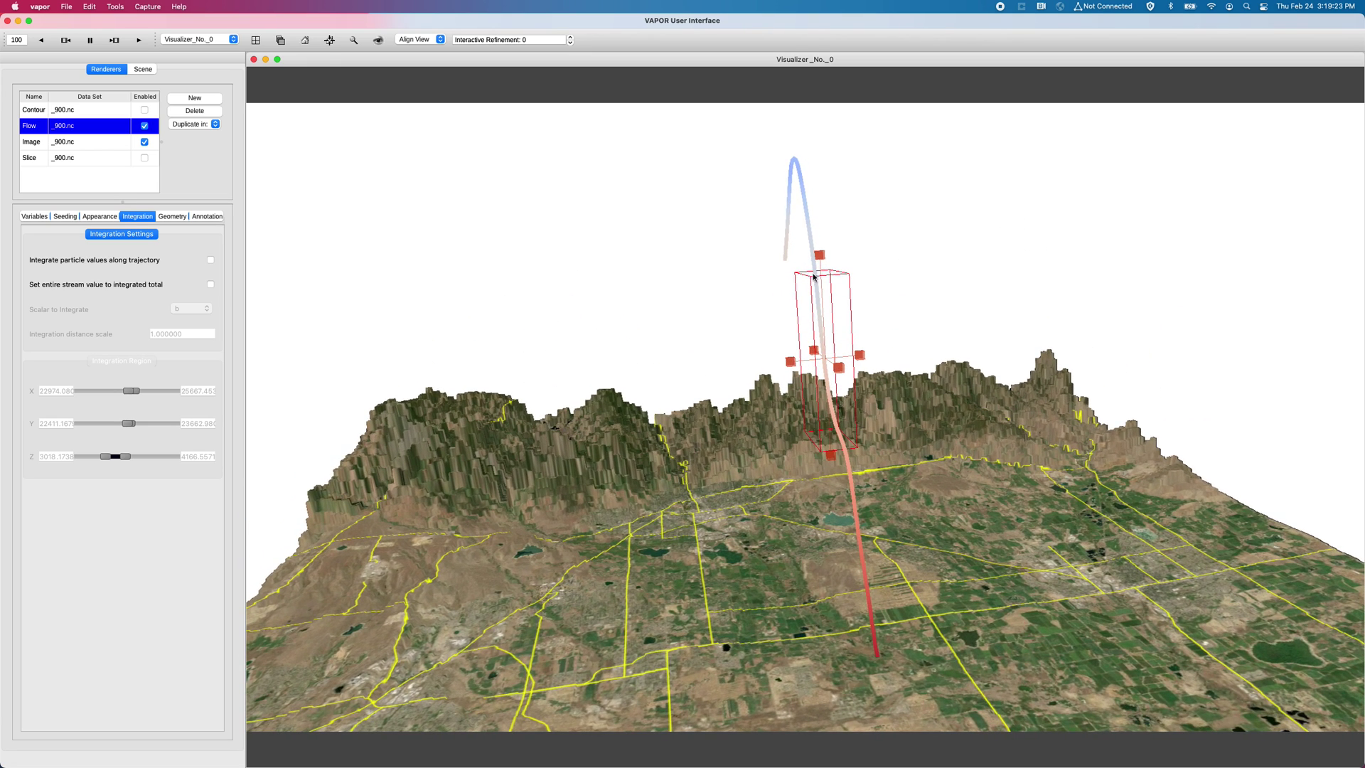
left_click_drag(823, 277, 1049, 515)
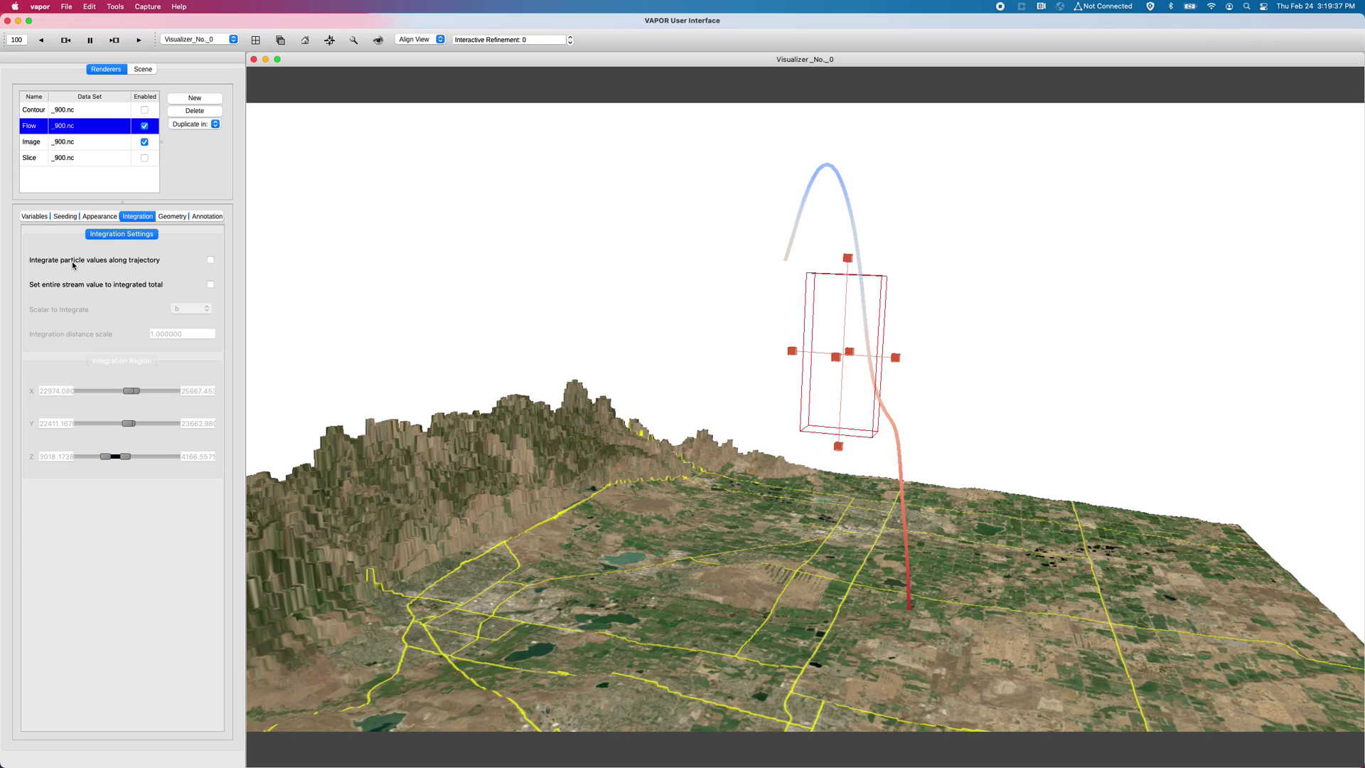
Integrate b along the streamline and set its colour range to -8324.720 to 0
left_click(210, 261)
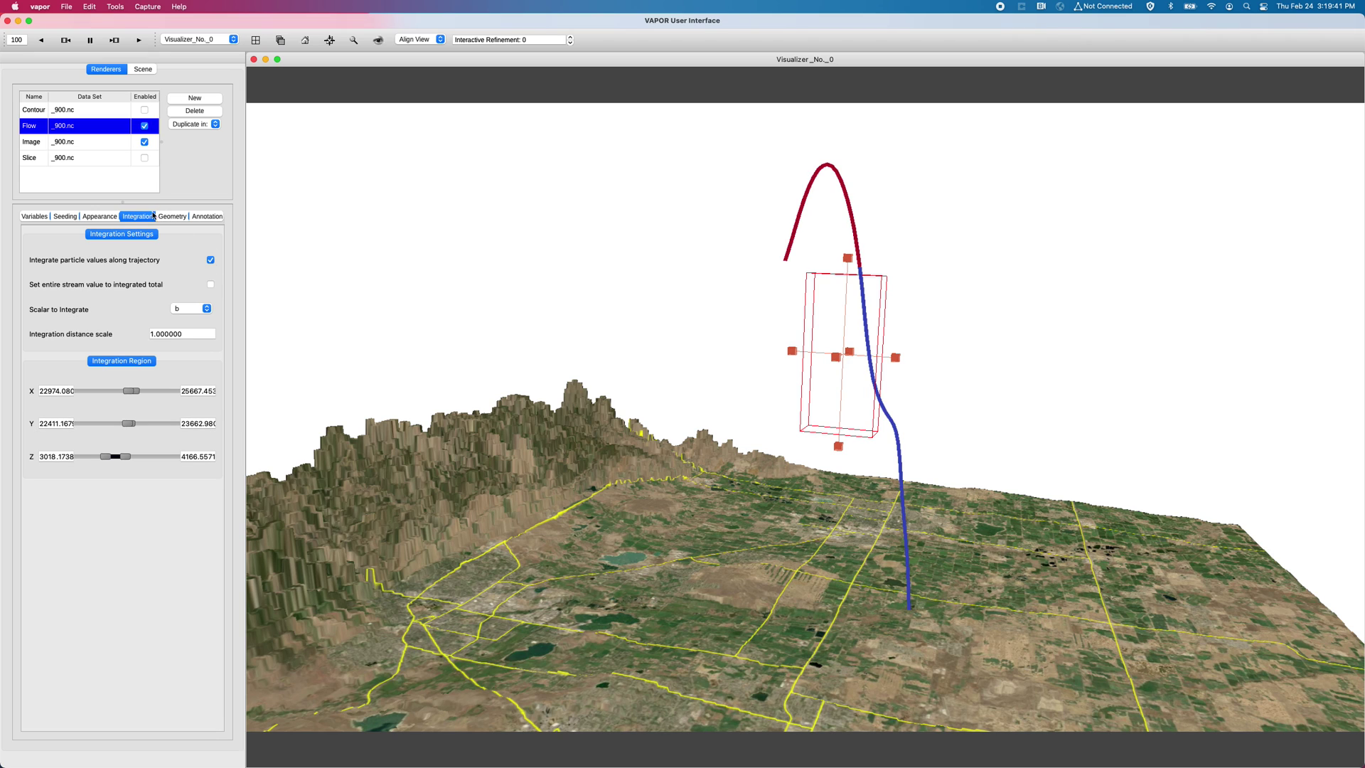
left_click(113, 217)
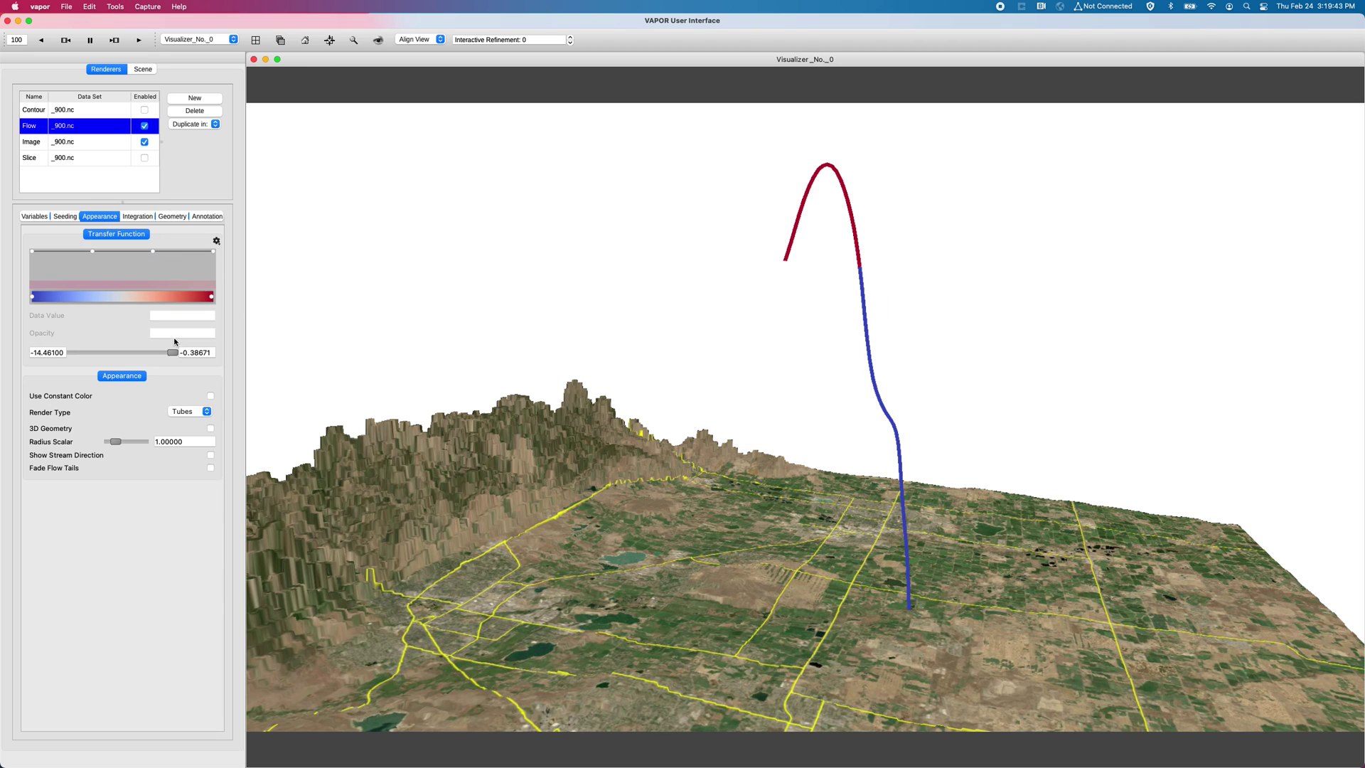
left_click_drag(172, 352, 2, 368)
left_click_drag(174, 355, 188, 353)
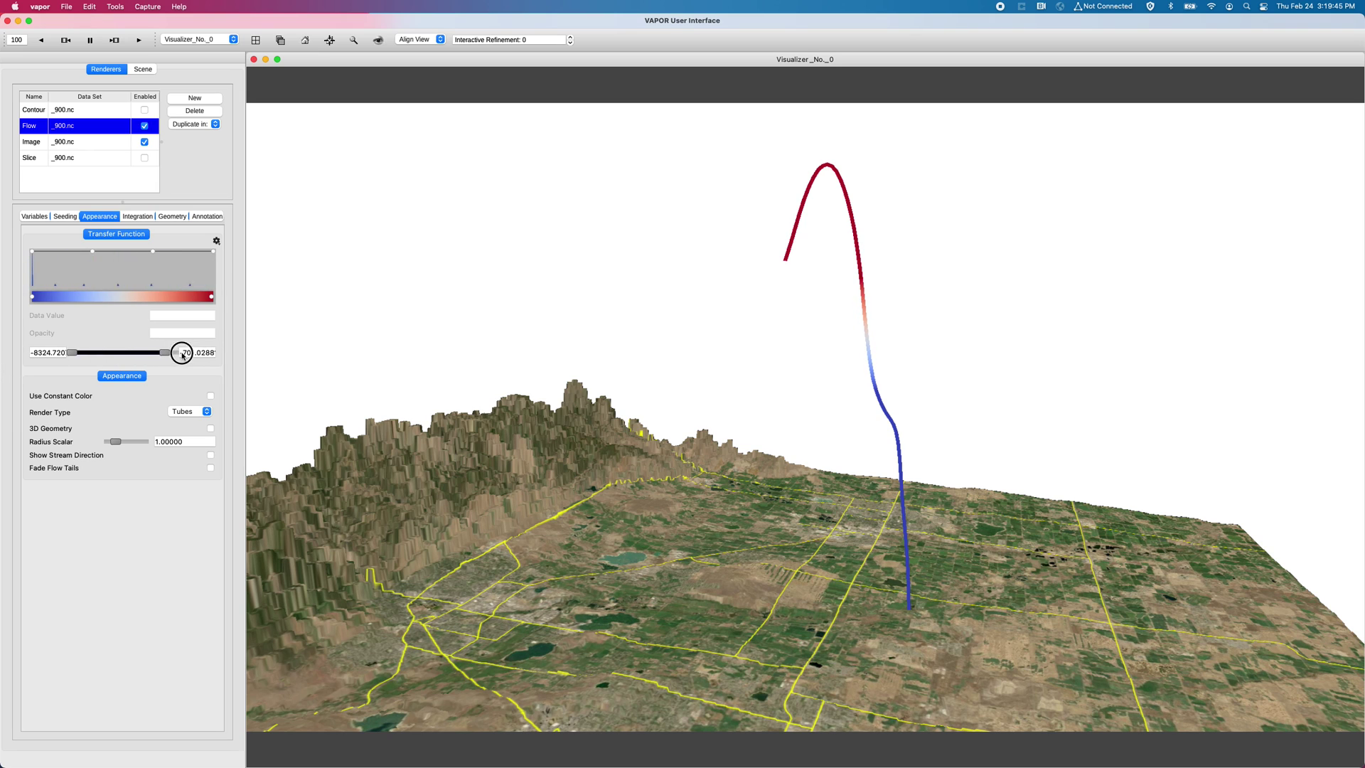
left_click_drag(679, 307, 688, 304)
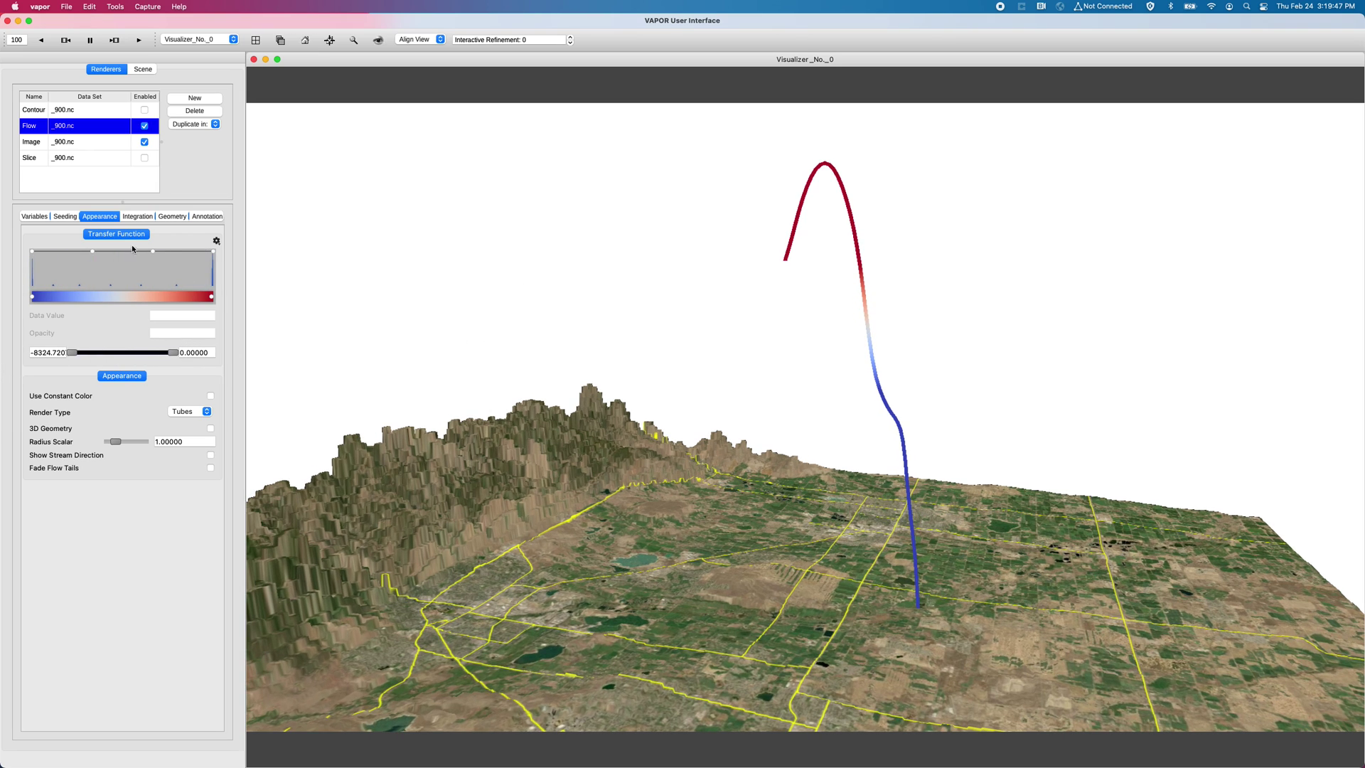
left_click(137, 216)
left_click_drag(726, 231, 845, 279)
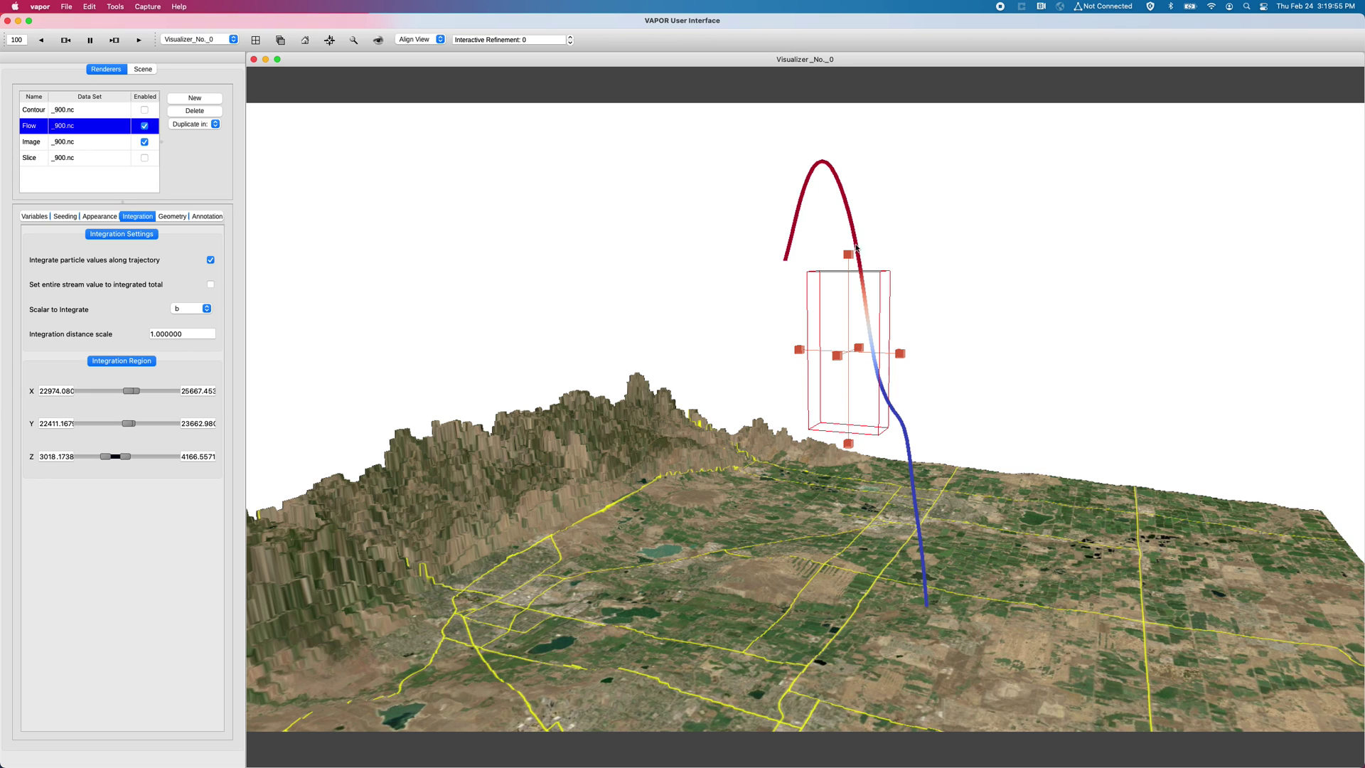
Orbit and zoom around the integration box to see the streamline's red-white-blue shading
left_click_drag(870, 283, 842, 311)
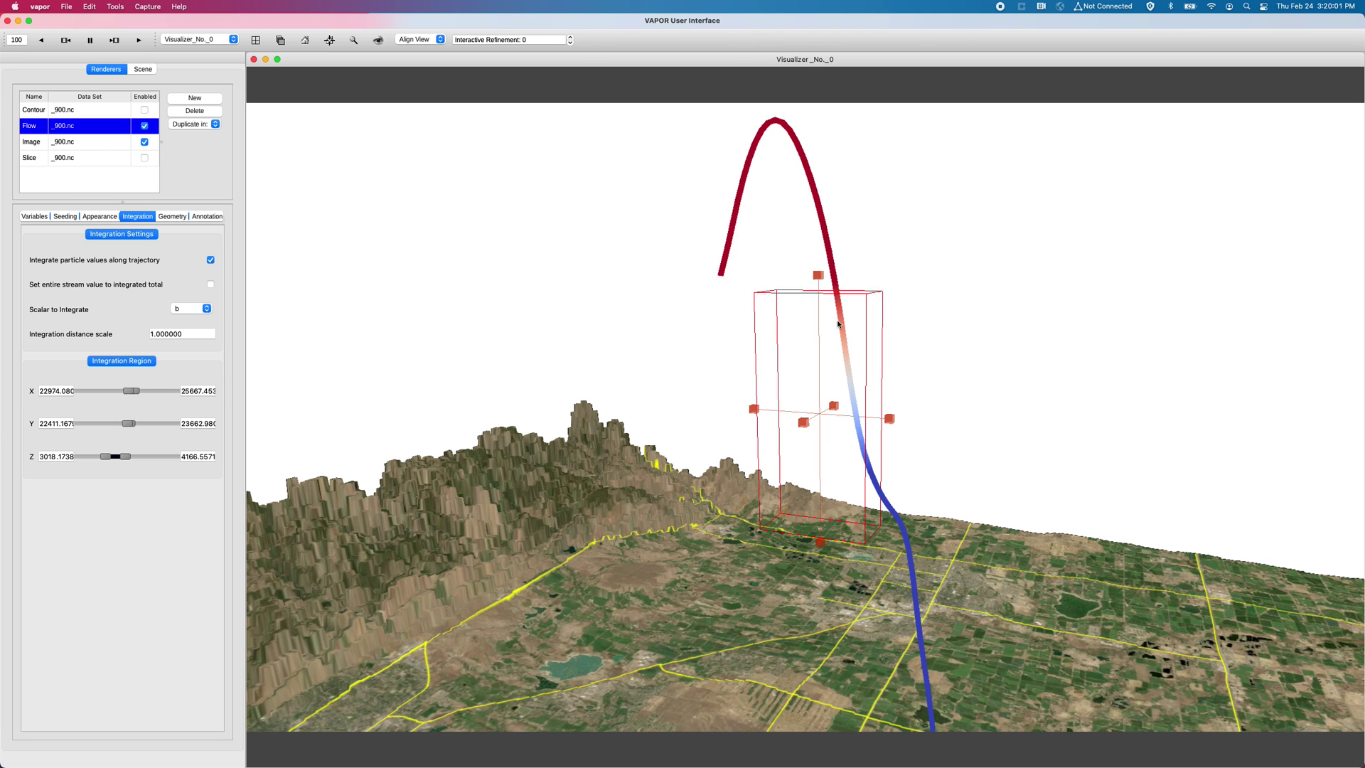
left_click_drag(841, 438, 928, 406)
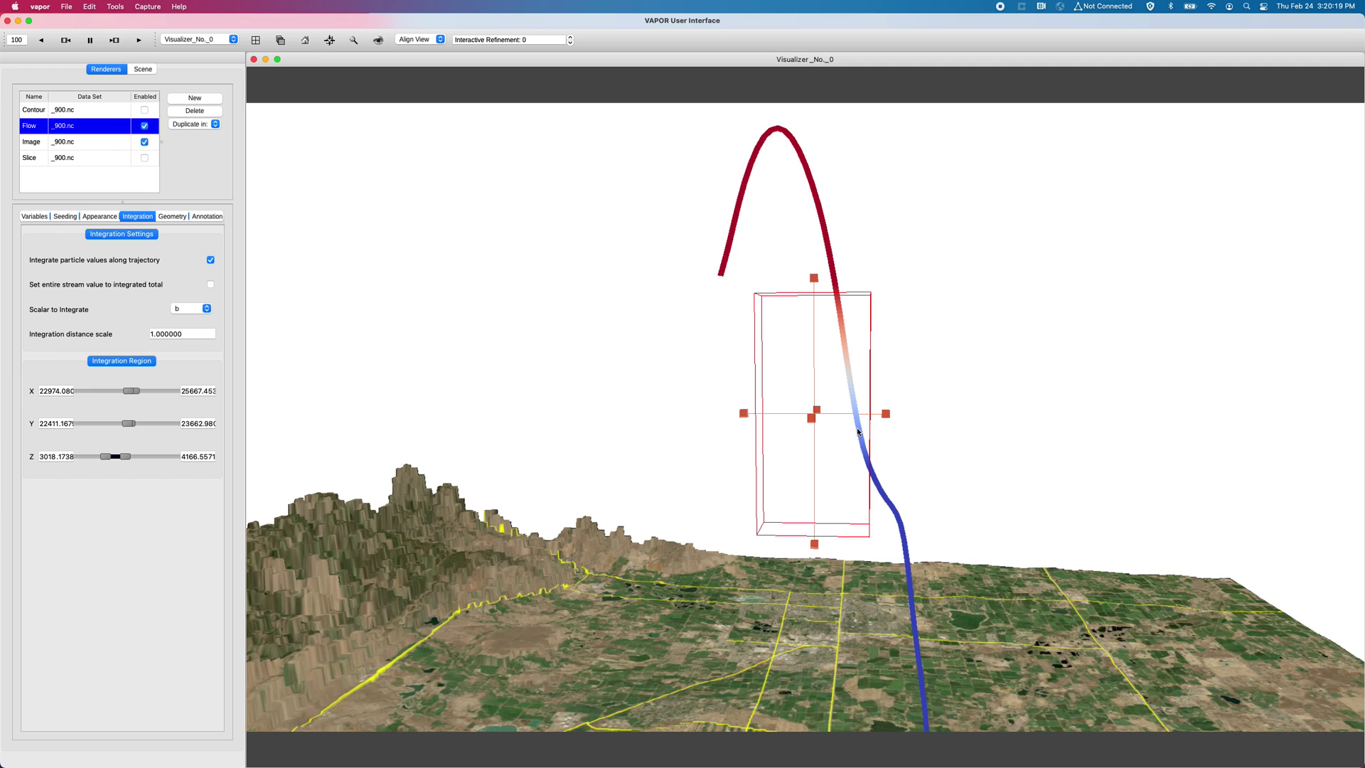
left_click_drag(870, 469, 787, 312)
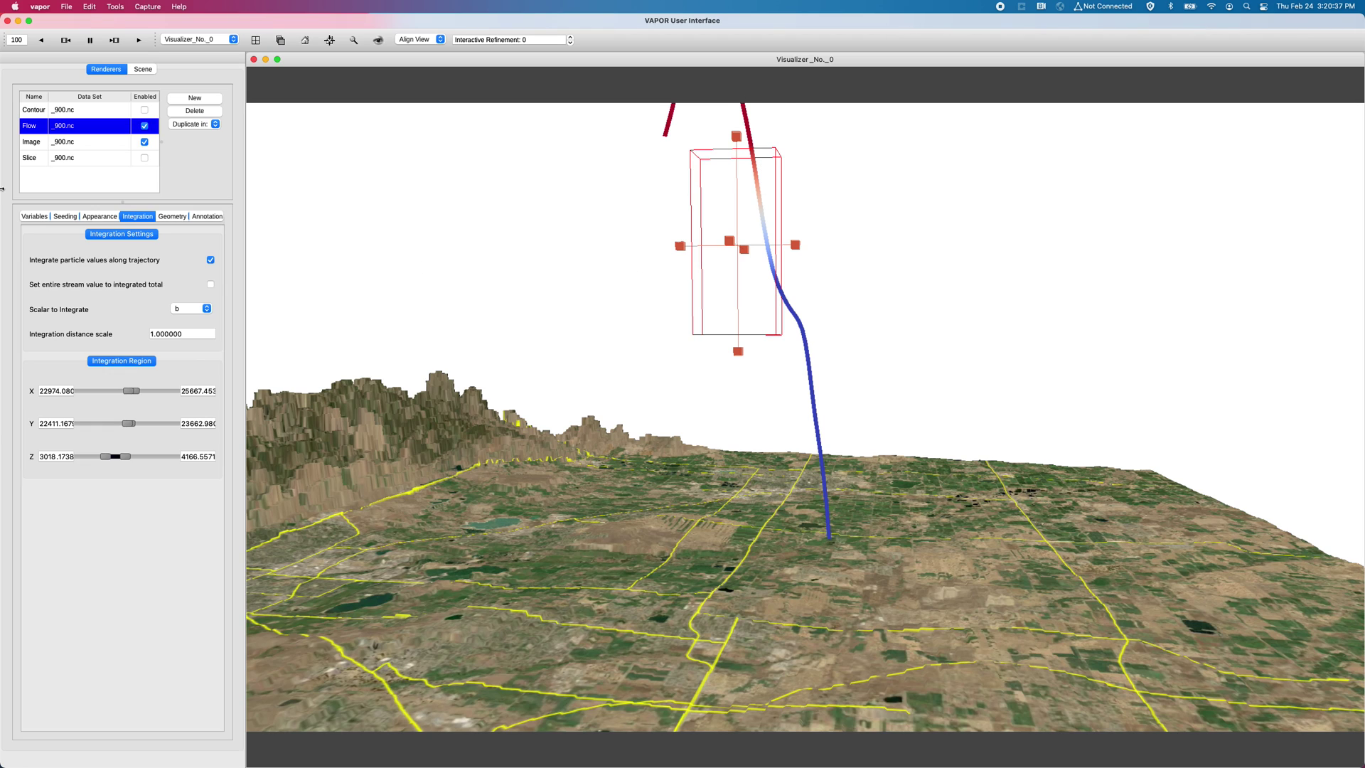
Sample b along the flowline and write the values to VaporFlow.txt
left_click(64, 217)
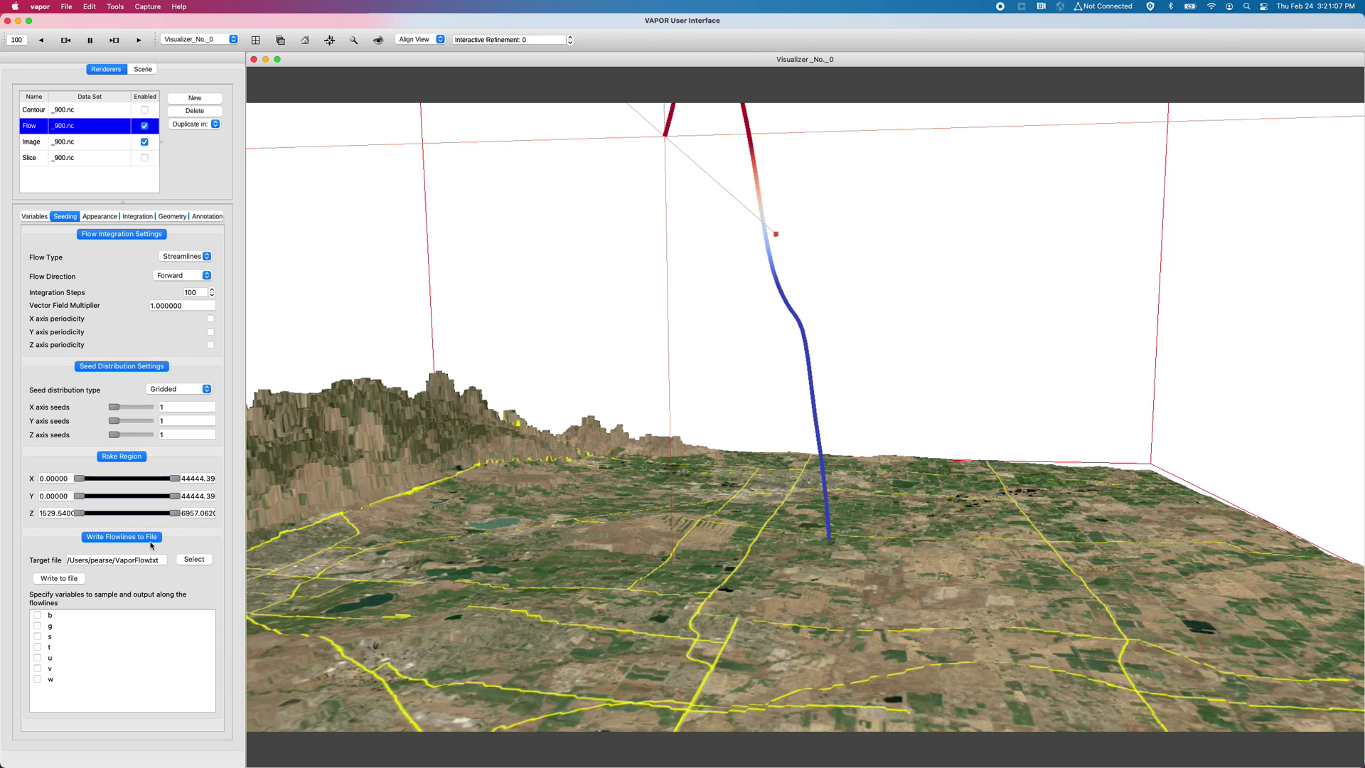
left_click_drag(486, 301, 589, 334)
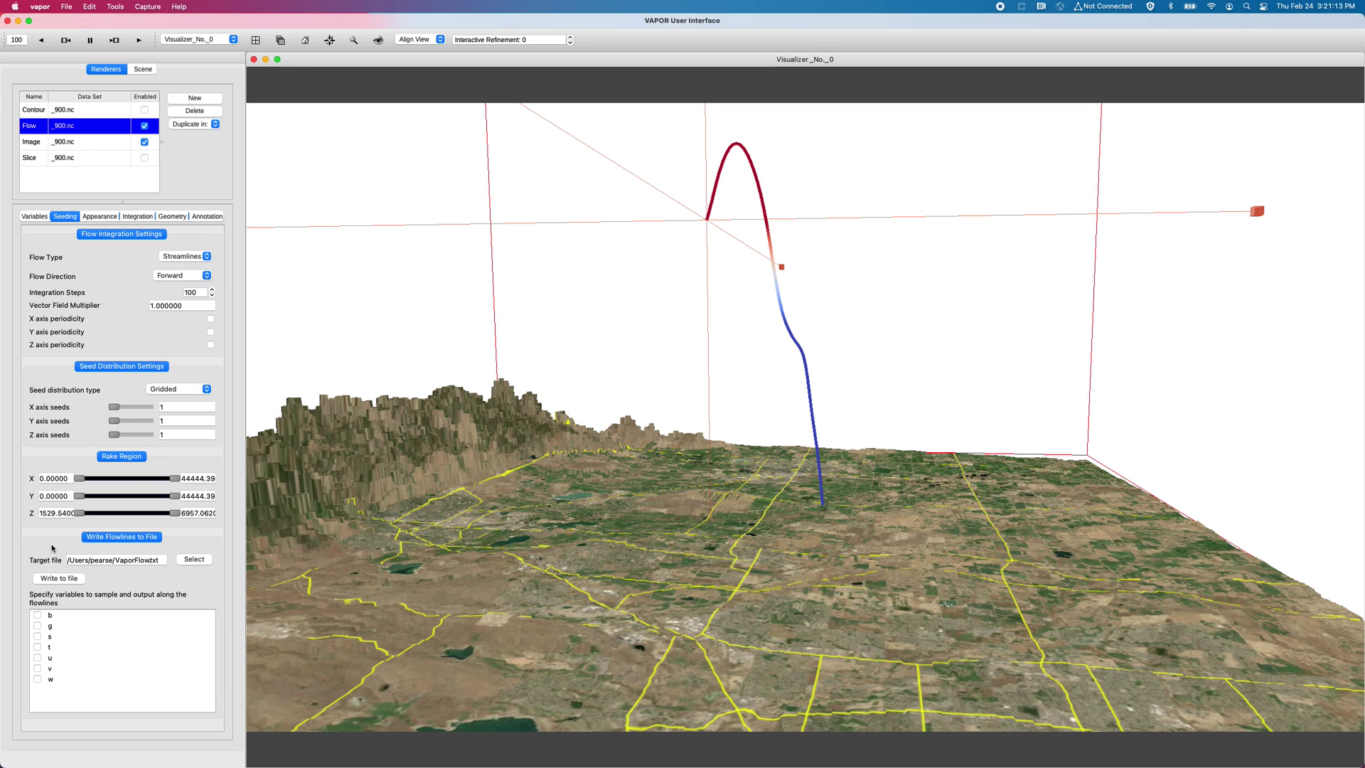
left_click(38, 616)
left_click(72, 580)
Bring iTerm2 forward, enlarge its text two steps, and move the window up and left
mouse_move(681, 754)
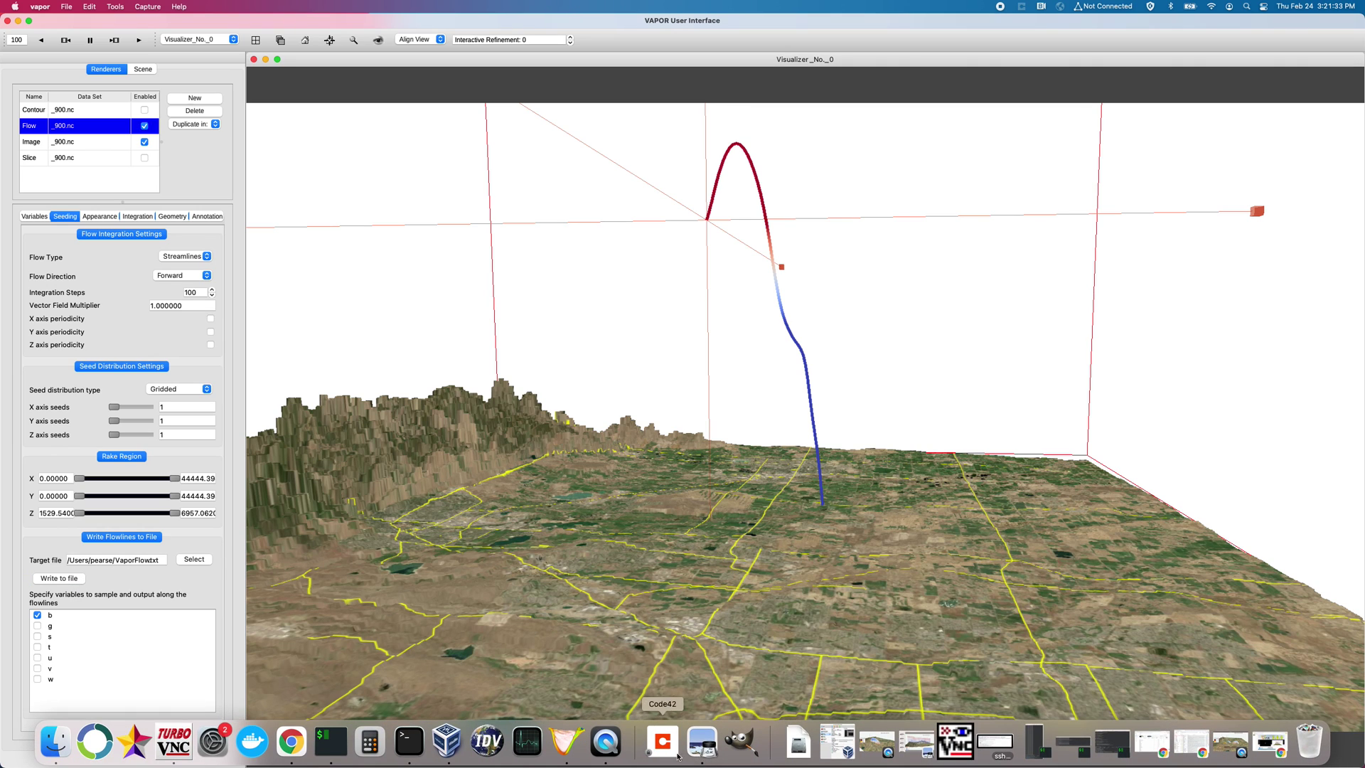
left_click(330, 742)
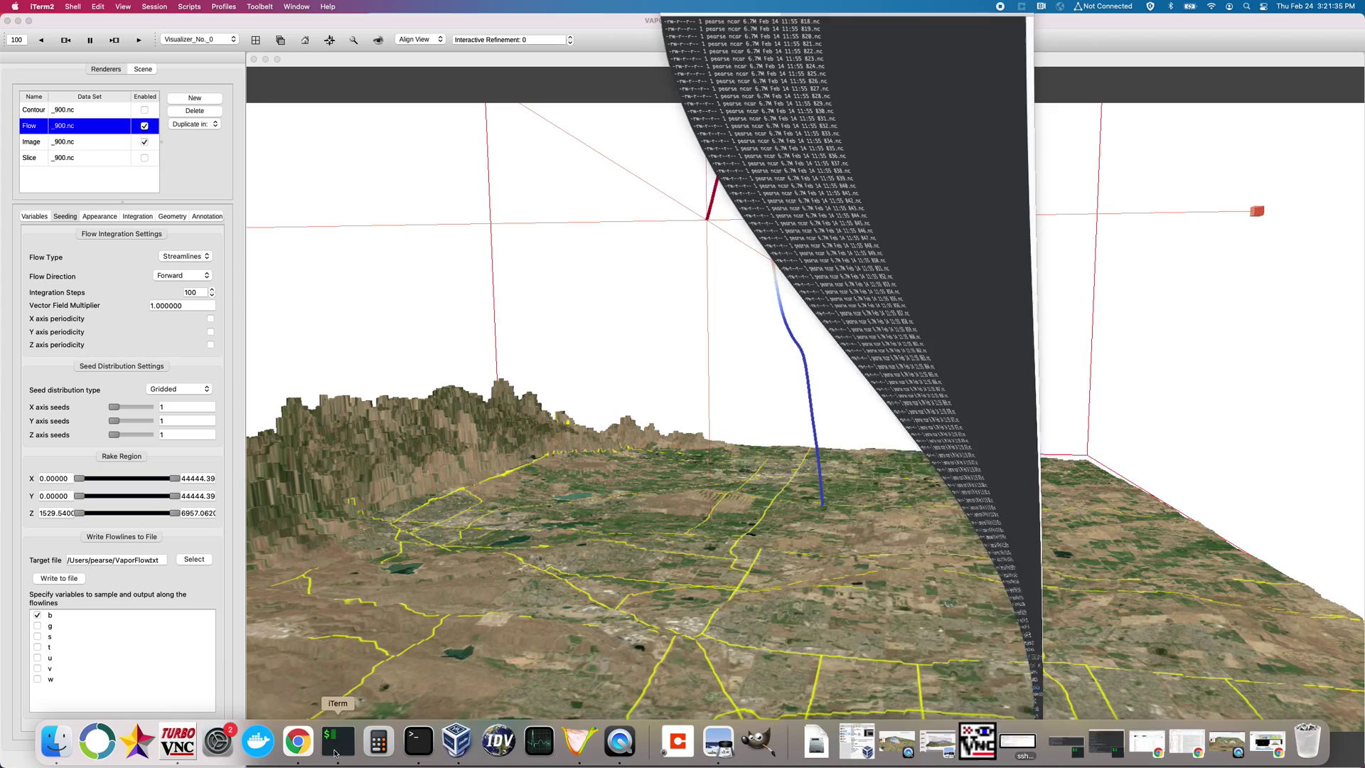
key("super+equal")
key("super+equal")
key("super+equal")
key("super+equal")
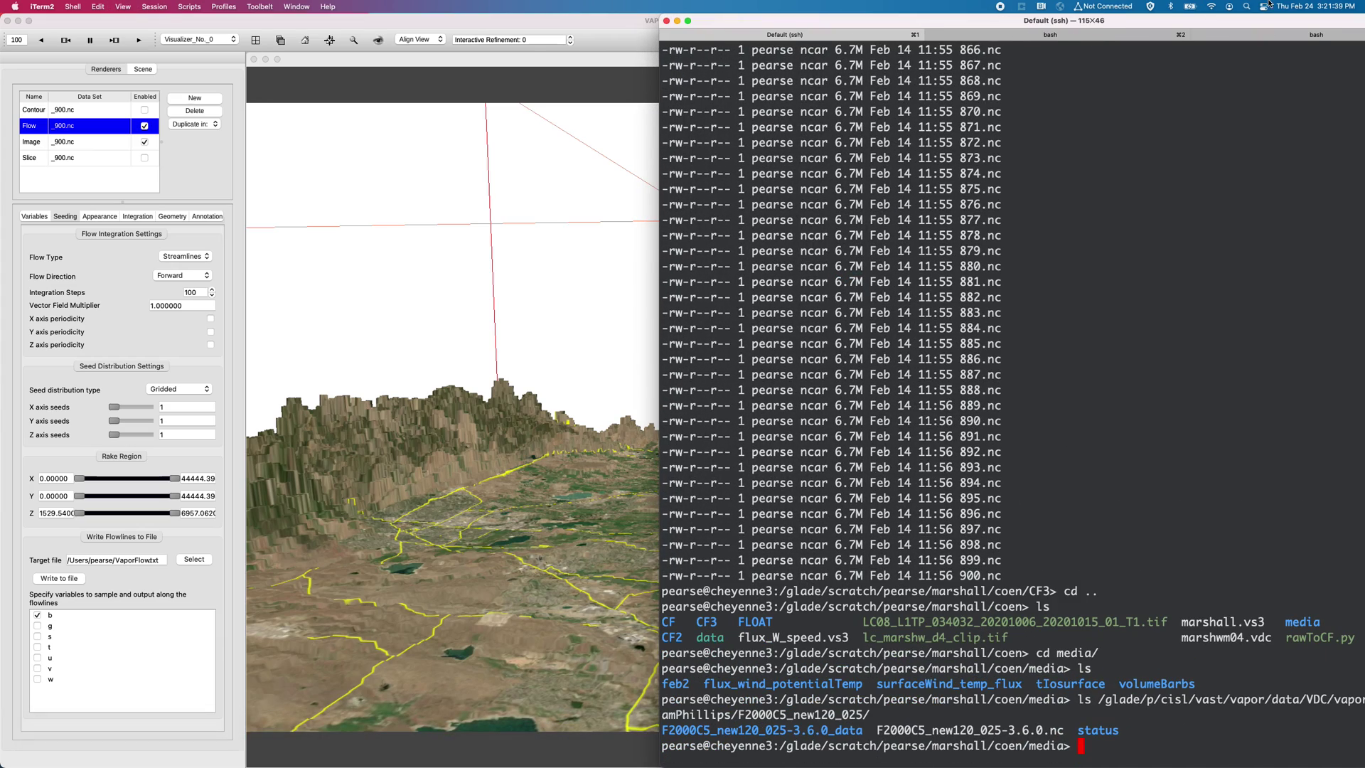
left_click_drag(1112, 25, 910, 37)
key("super+equal")
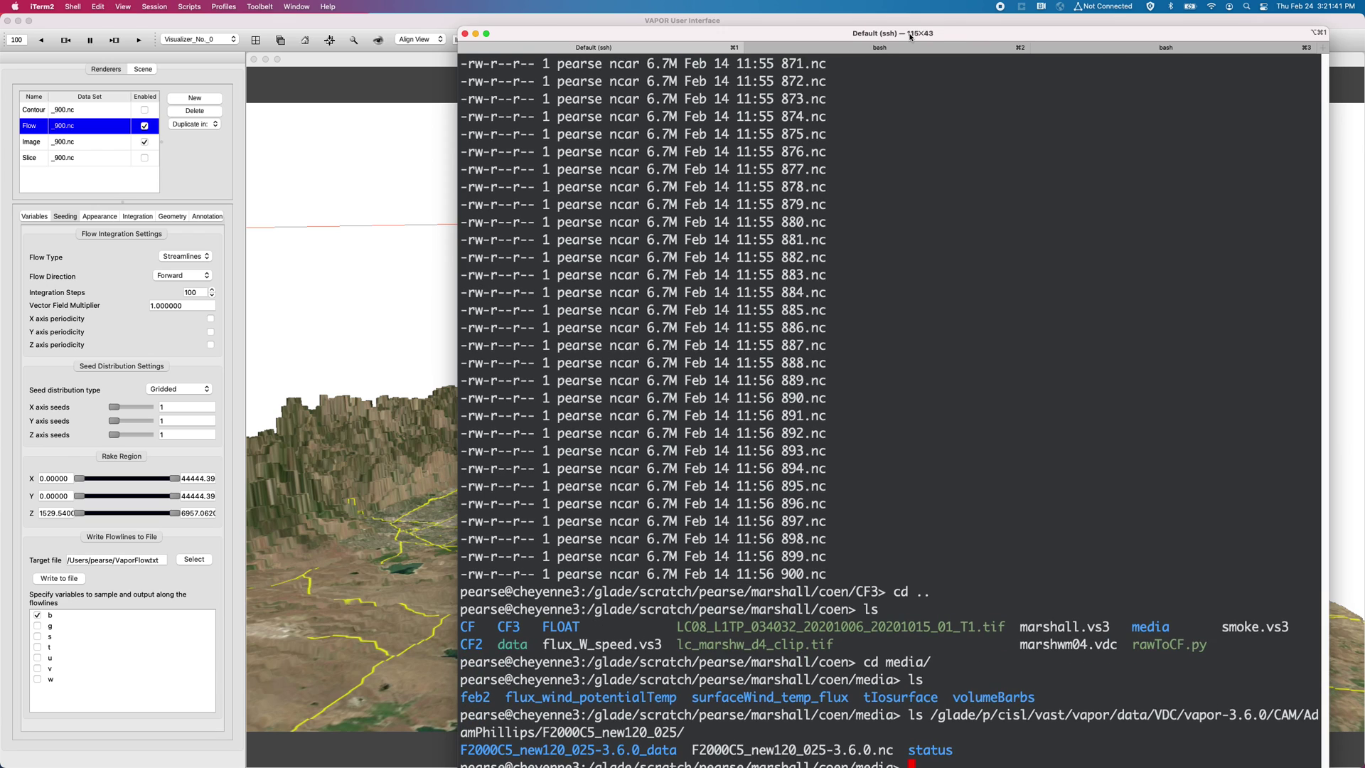
left_click_drag(927, 39, 863, 2)
In a new terminal tab, go to the home folder and open VaporFlow.txt in vim
key("super+t")
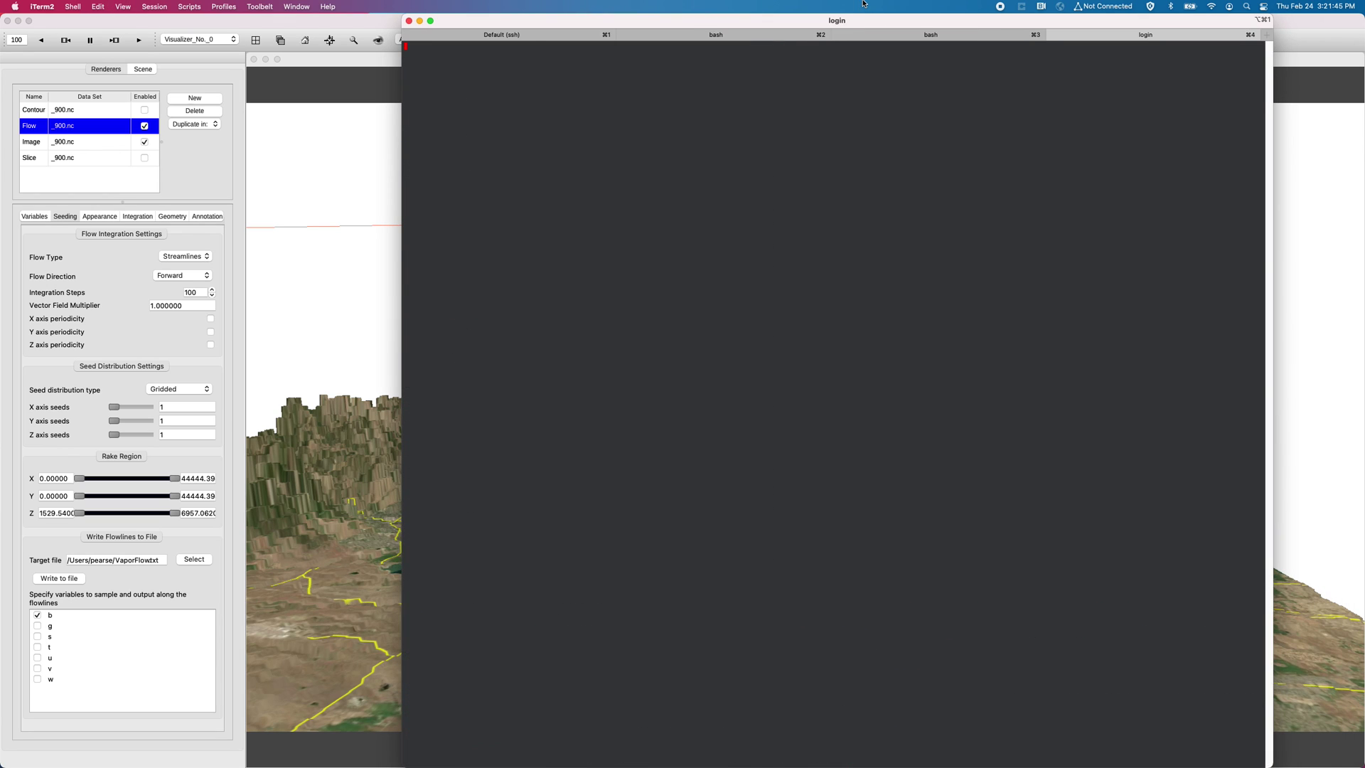
type("cd ~/")
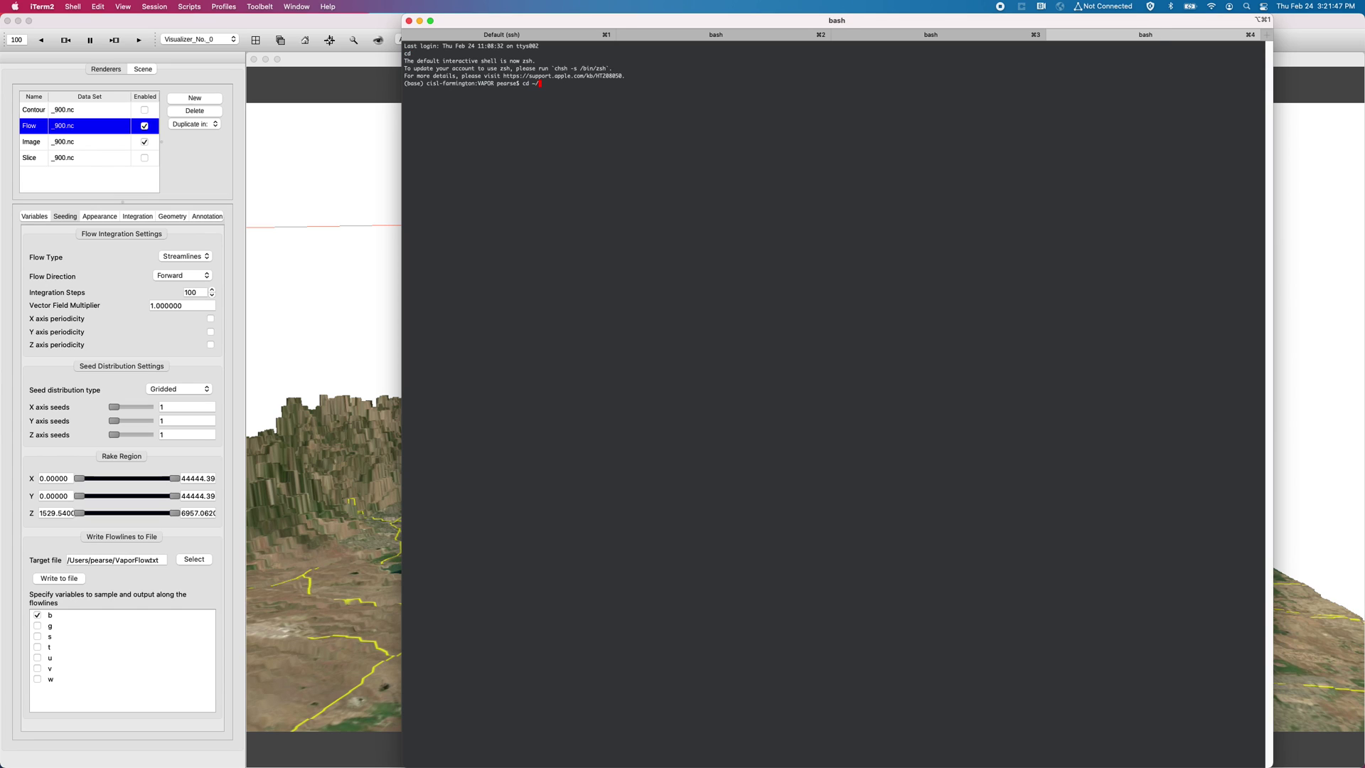
key("Return")
type("vi VaporFlow.txt")
key("Return")
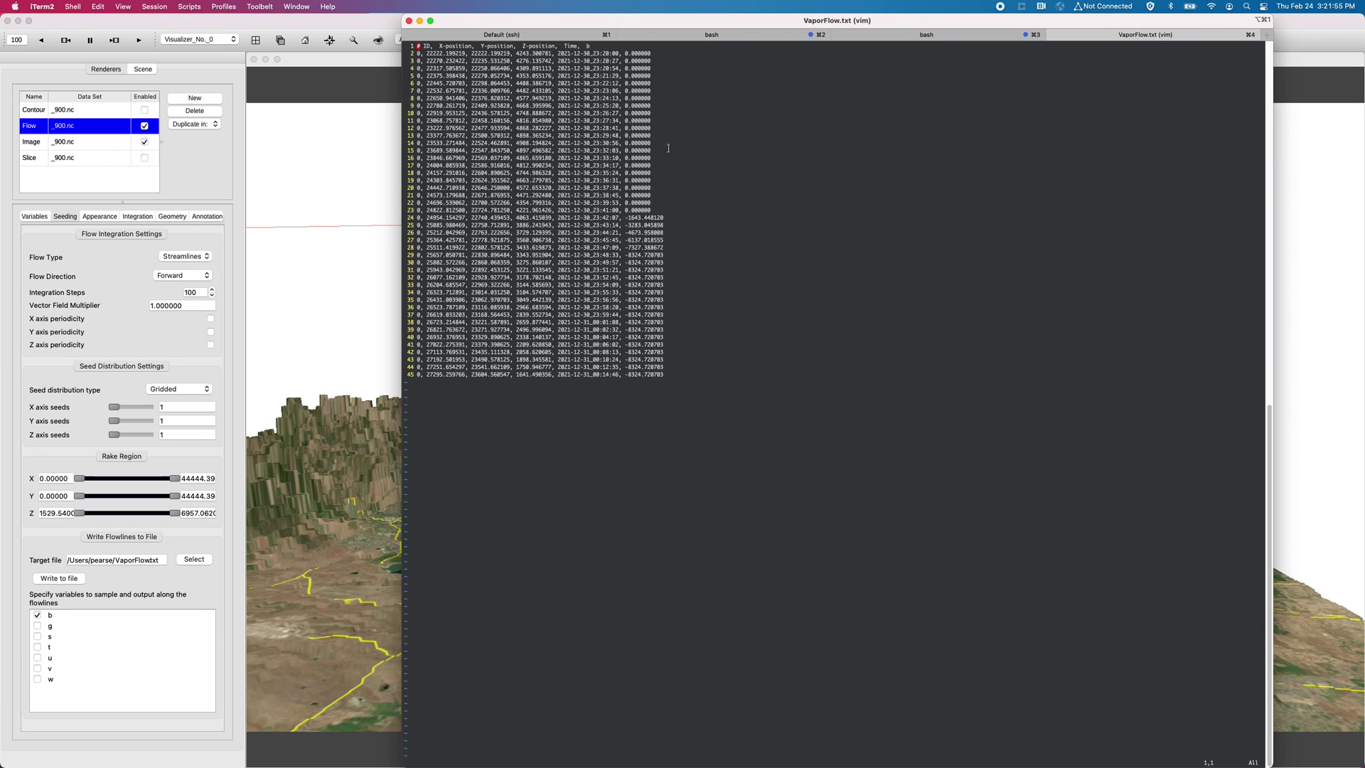
Enlarge the vim text, narrow its window to reveal the visualizer, and bring VAPOR forward
left_click_drag(676, 16, 493, 14)
key("super+equal")
key("super+equal")
key("super+equal")
key("super+equal")
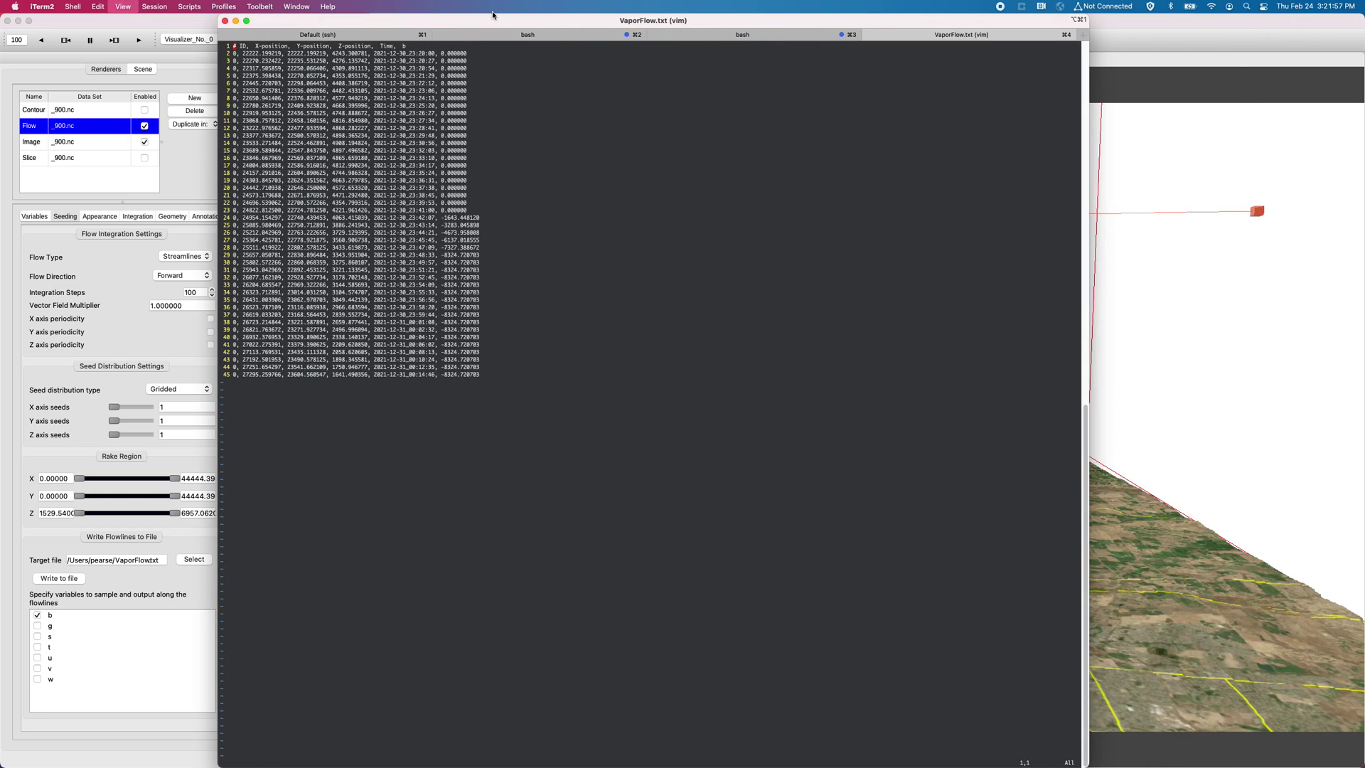
key("super+equal")
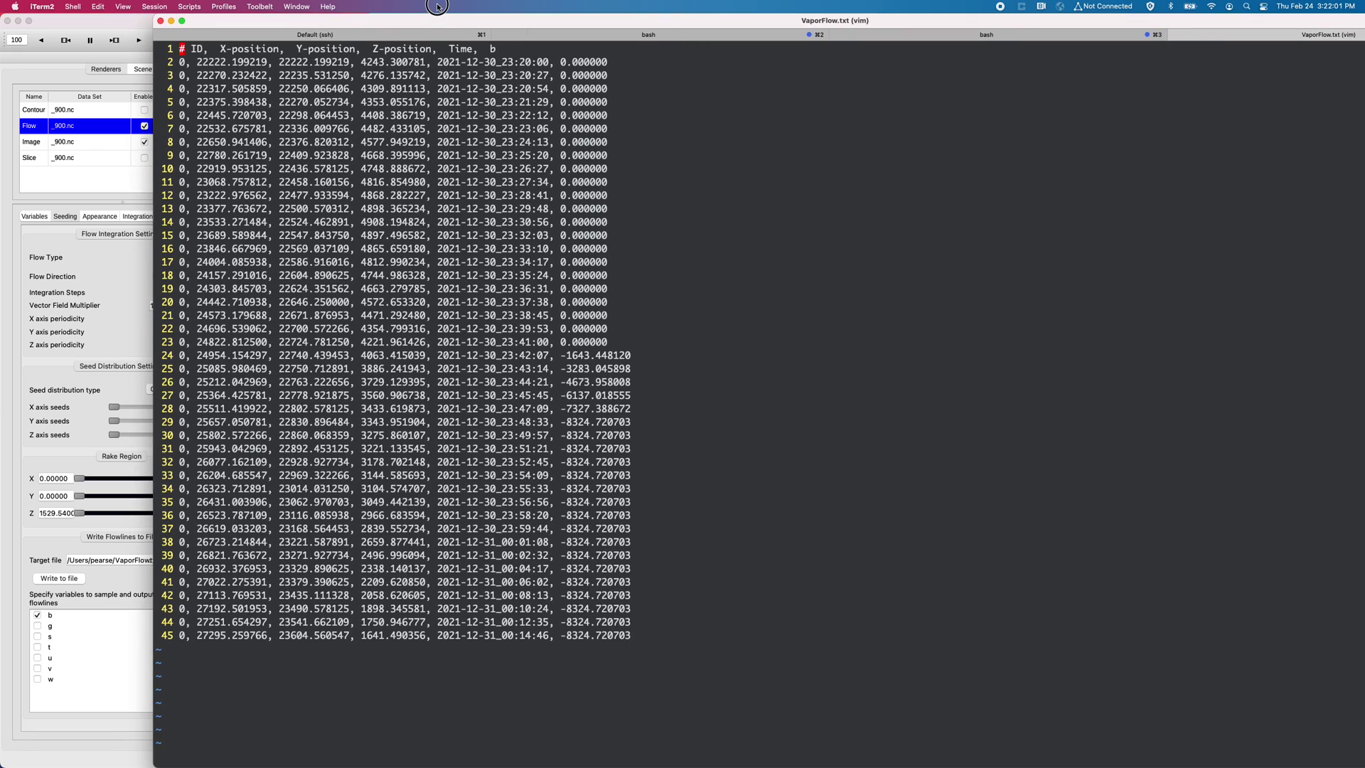
left_click_drag(177, 151, 861, 96)
left_click(764, 15)
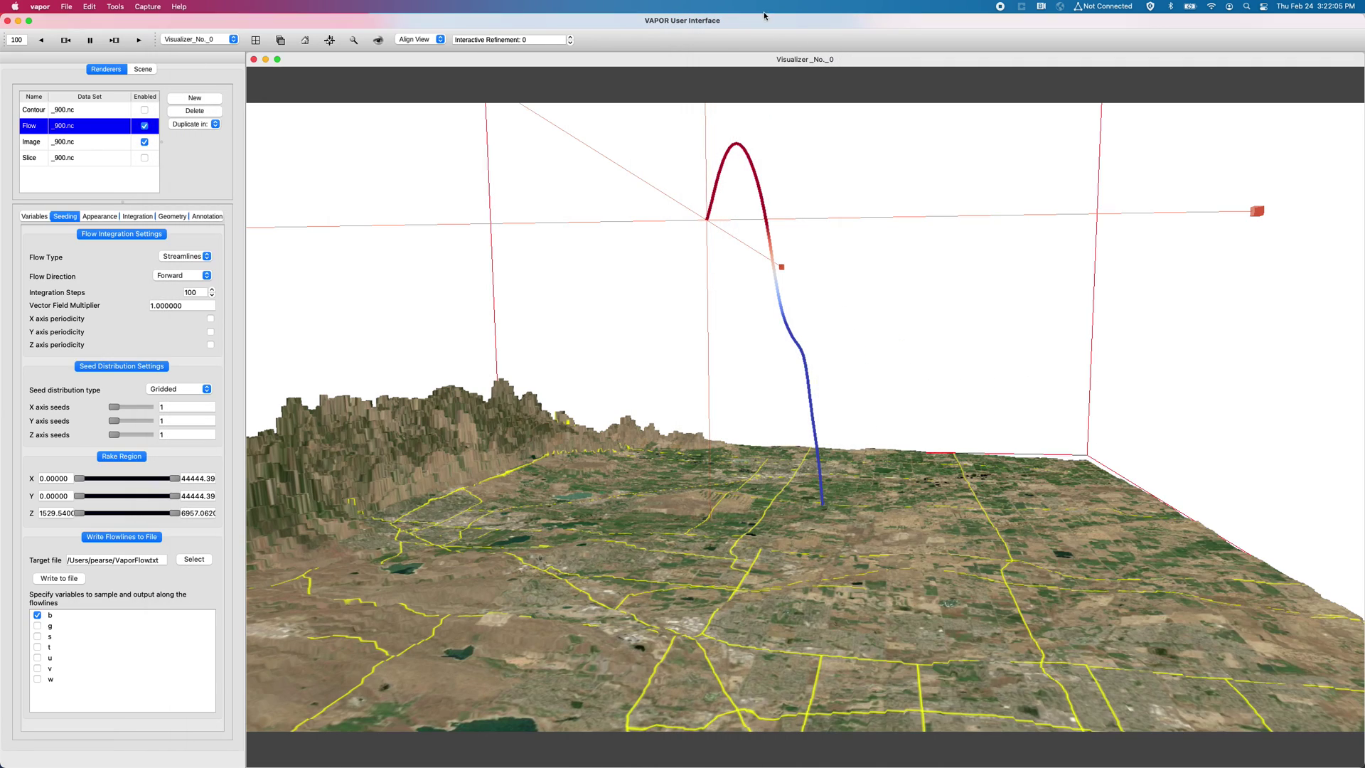
Narrow the VAPOR window and place the vim listing beside it
left_click_drag(1362, 150, 972, 189)
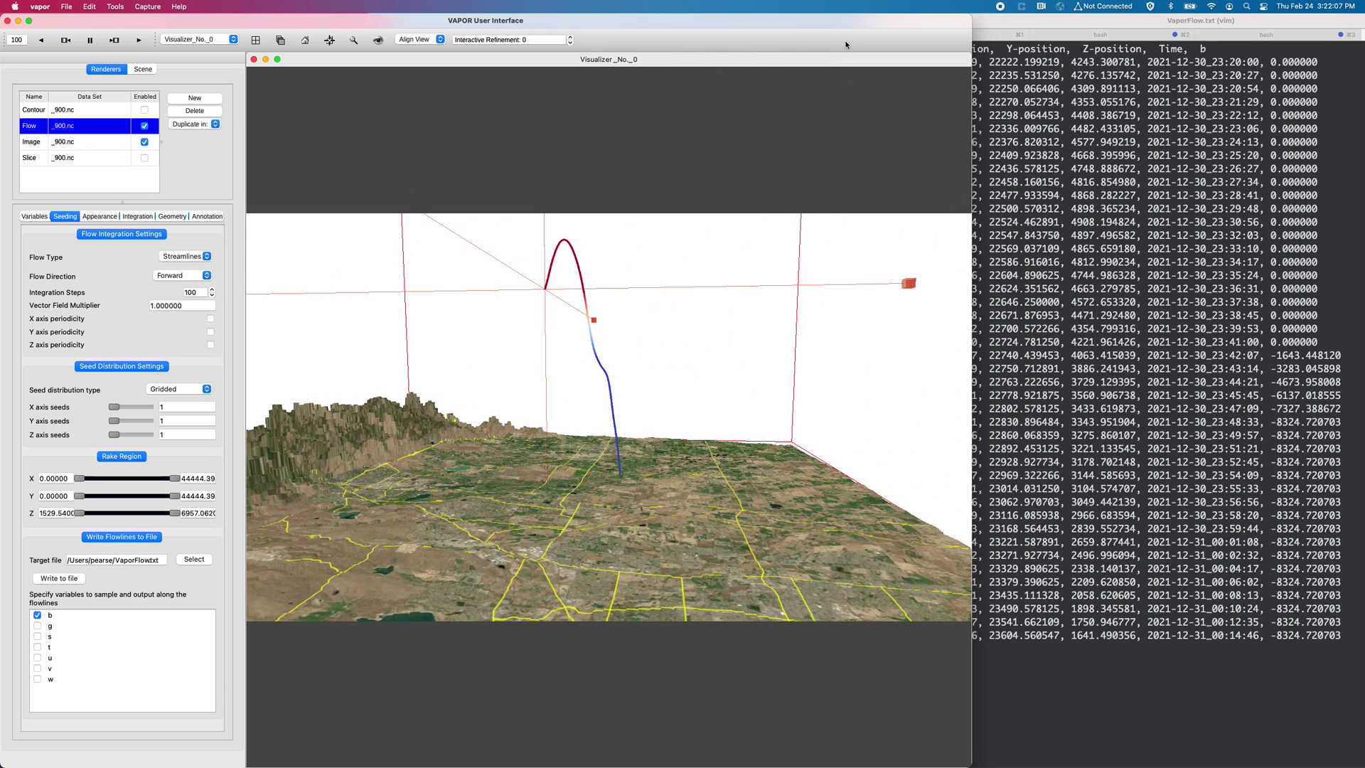
left_click(1057, 21)
left_click_drag(1057, 20, 971, 21)
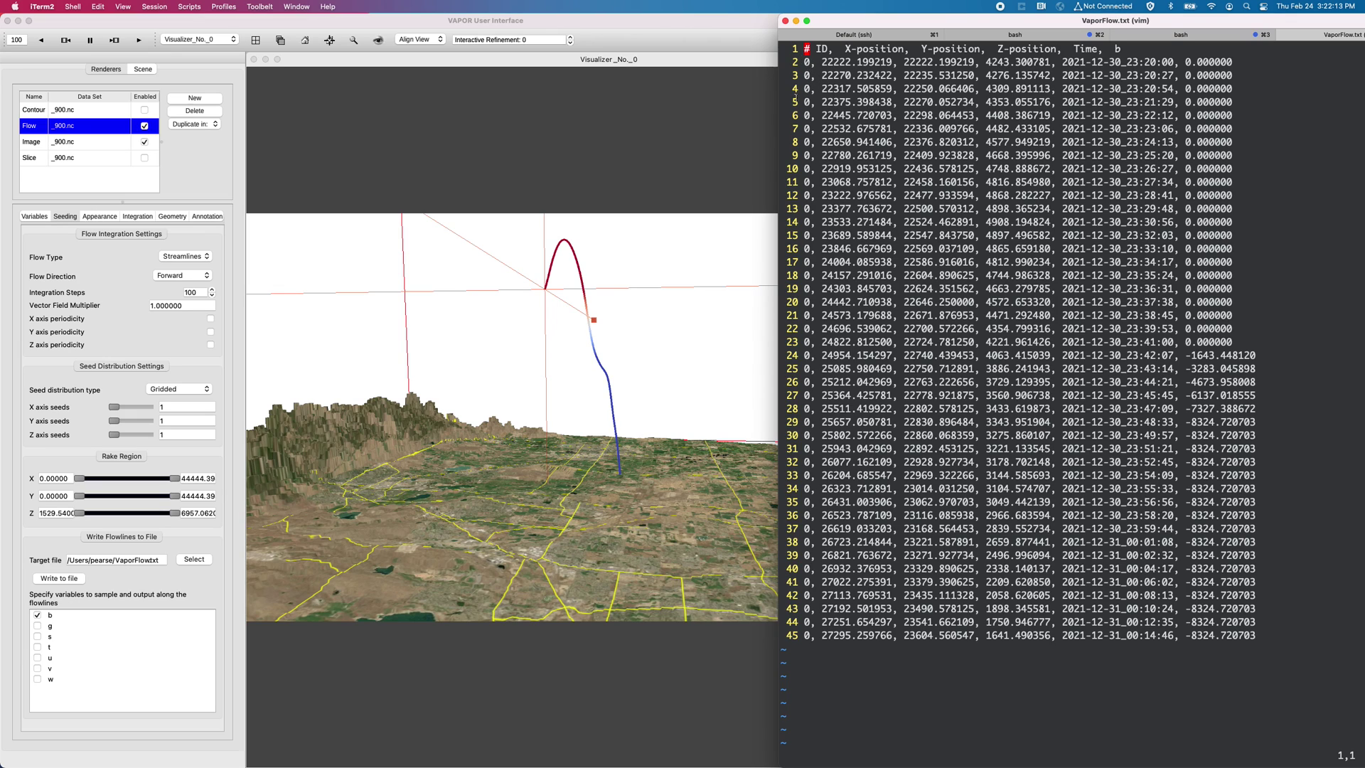
Highlight line 2 and the zero b values through line 23, then show VAPOR's integration settings
triple_click(815, 61)
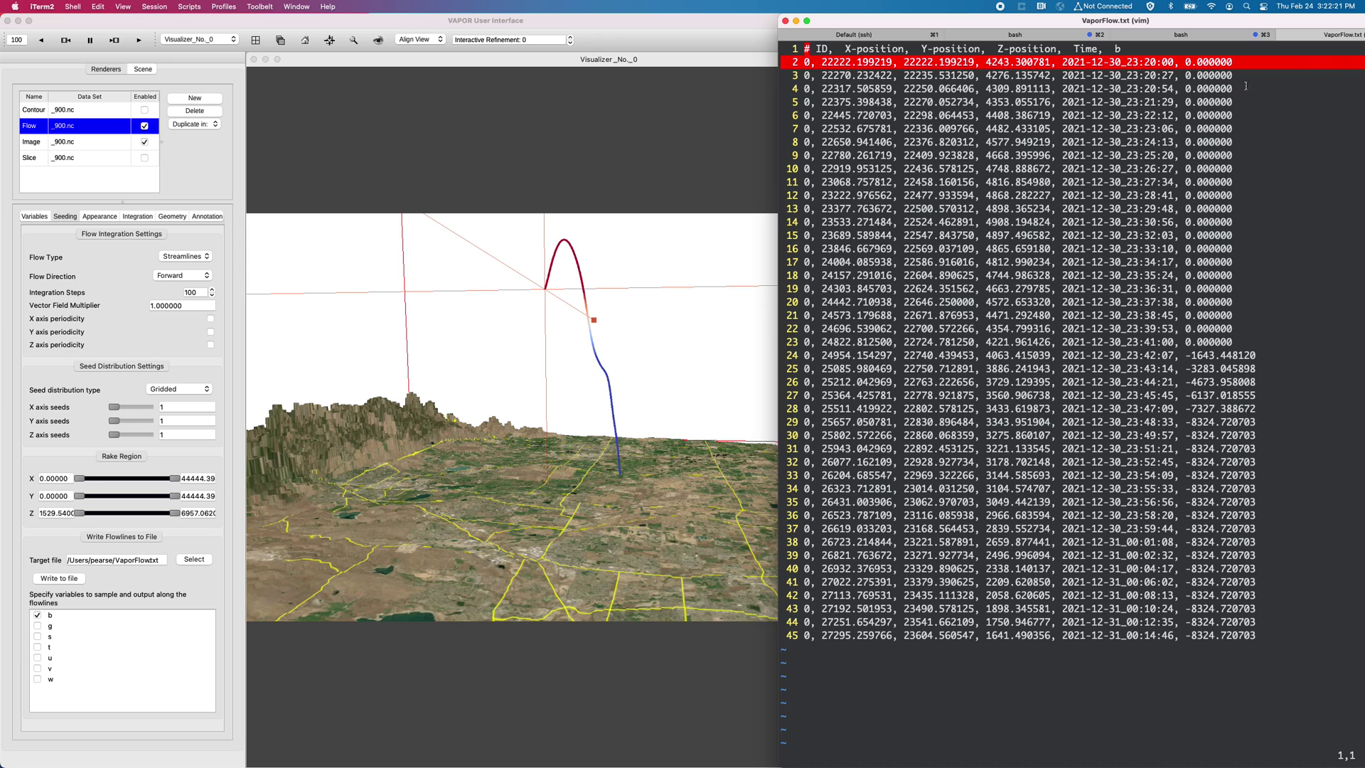
double_click(1216, 75)
double_click(1216, 88)
double_click(1217, 102)
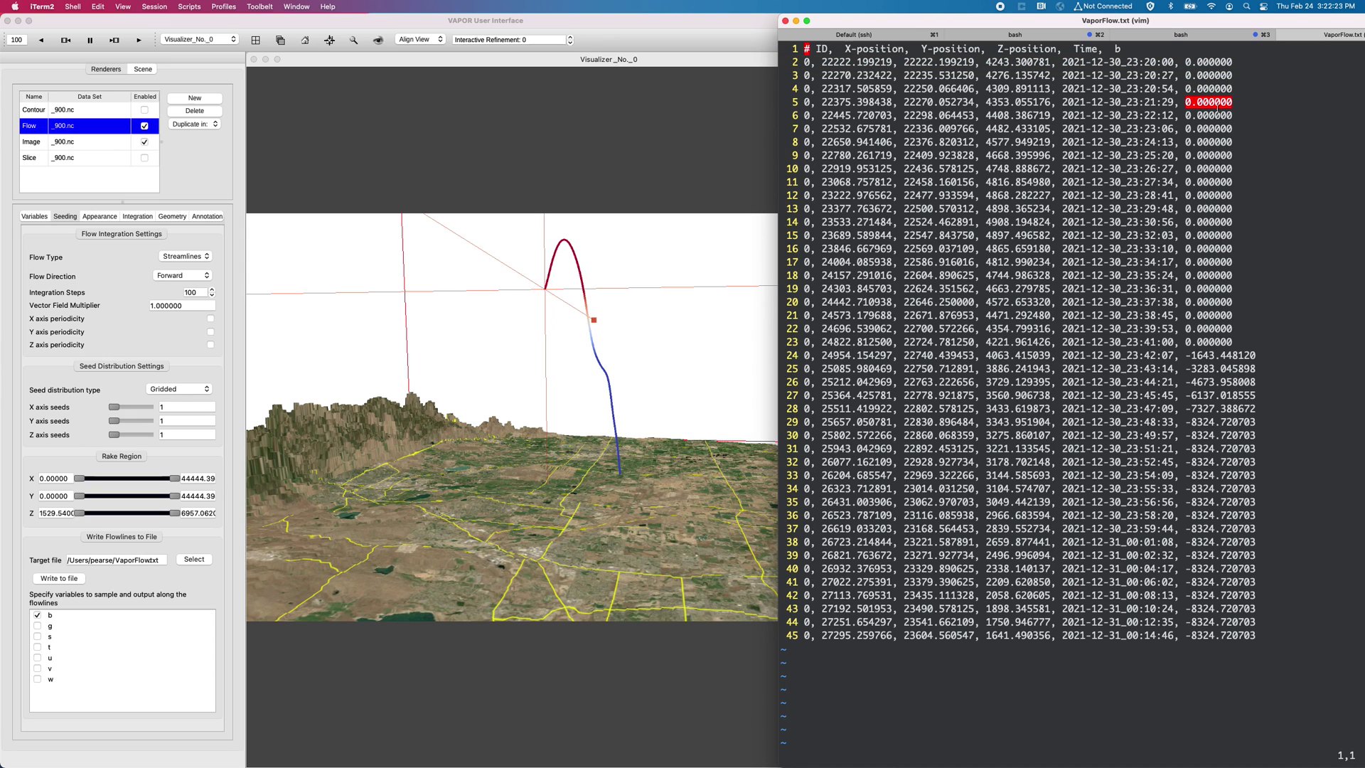
triple_click(1210, 341)
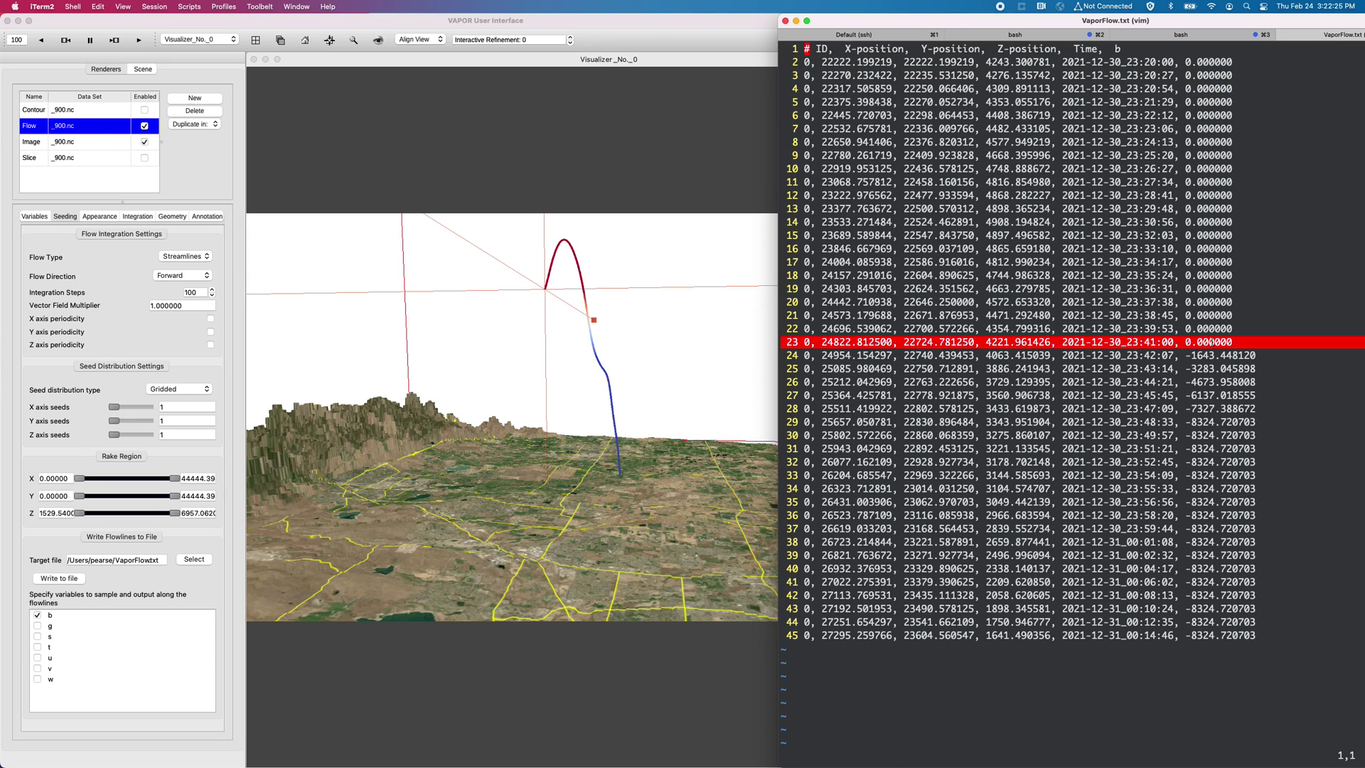
left_click(137, 216)
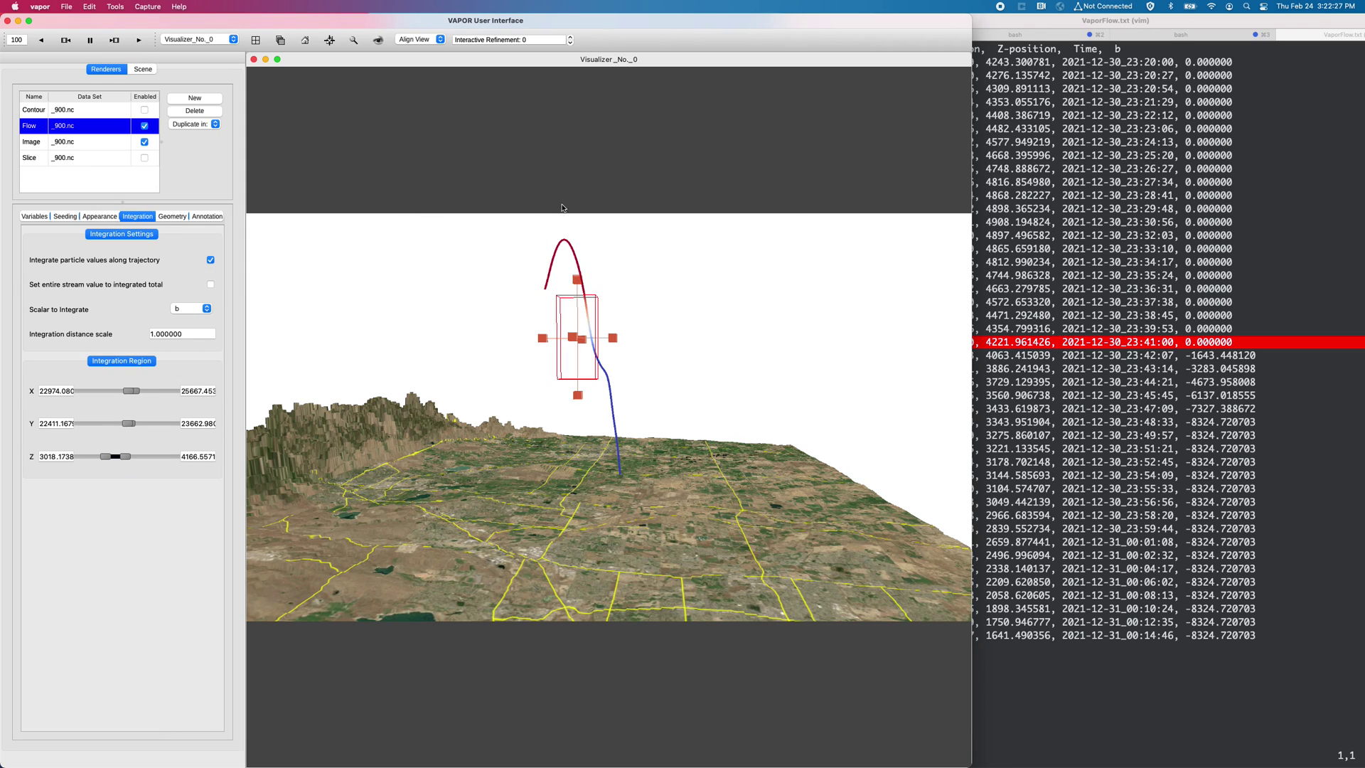
left_click(1119, 20)
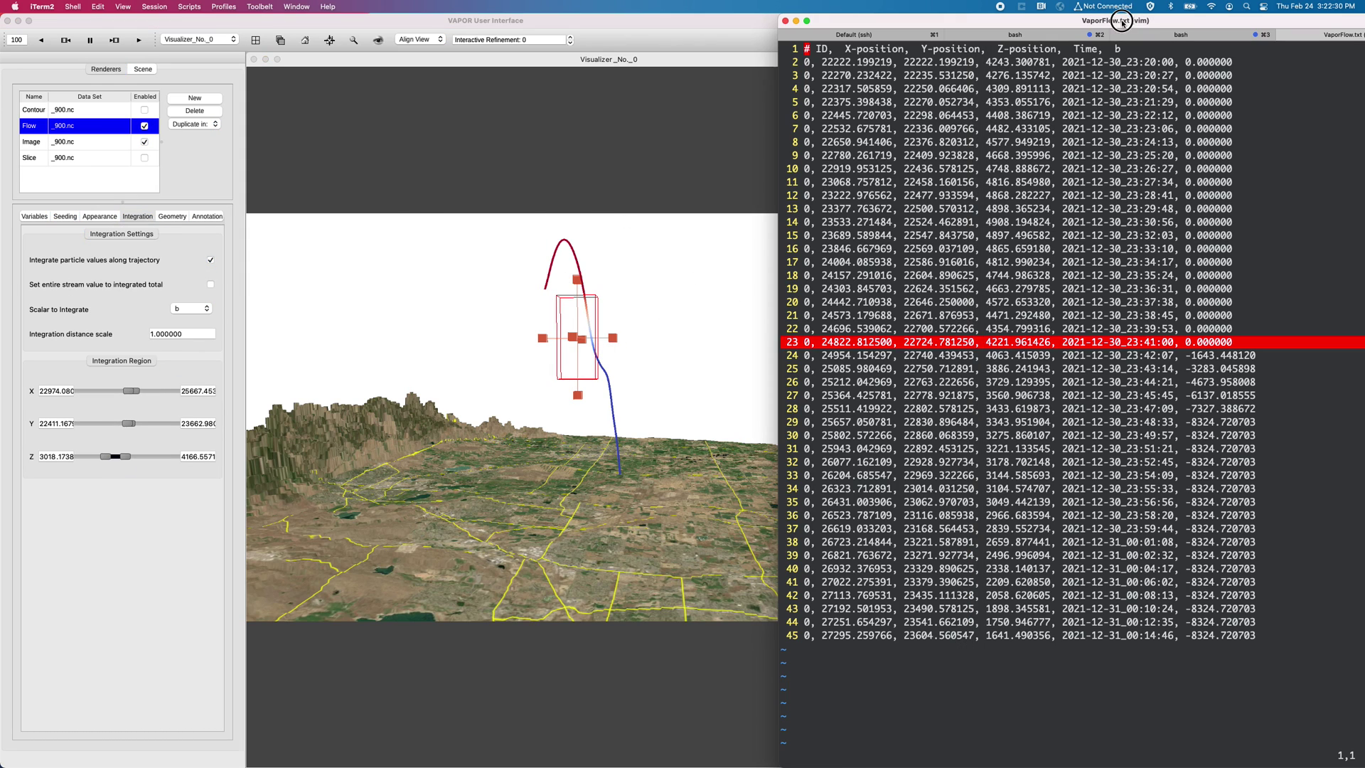
left_click(1225, 358)
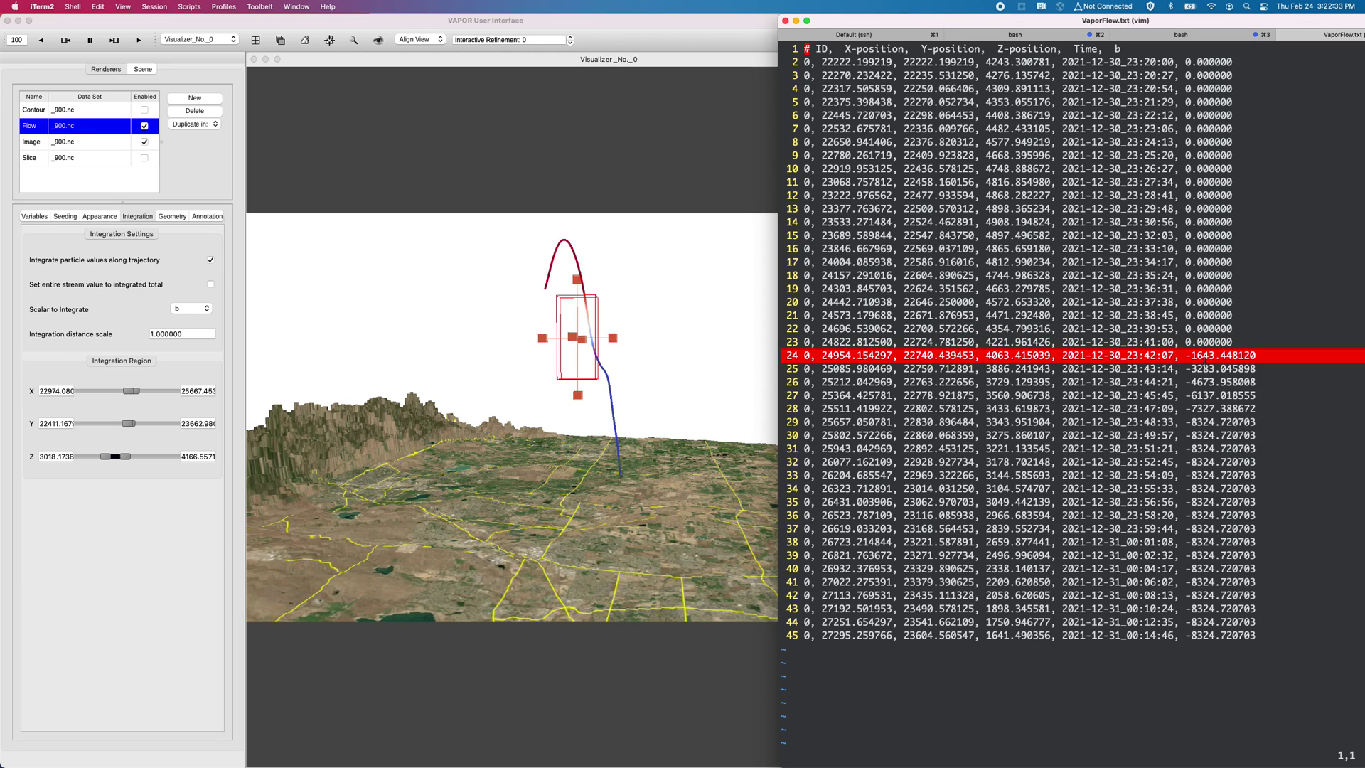
left_click_drag(1185, 355, 1251, 422)
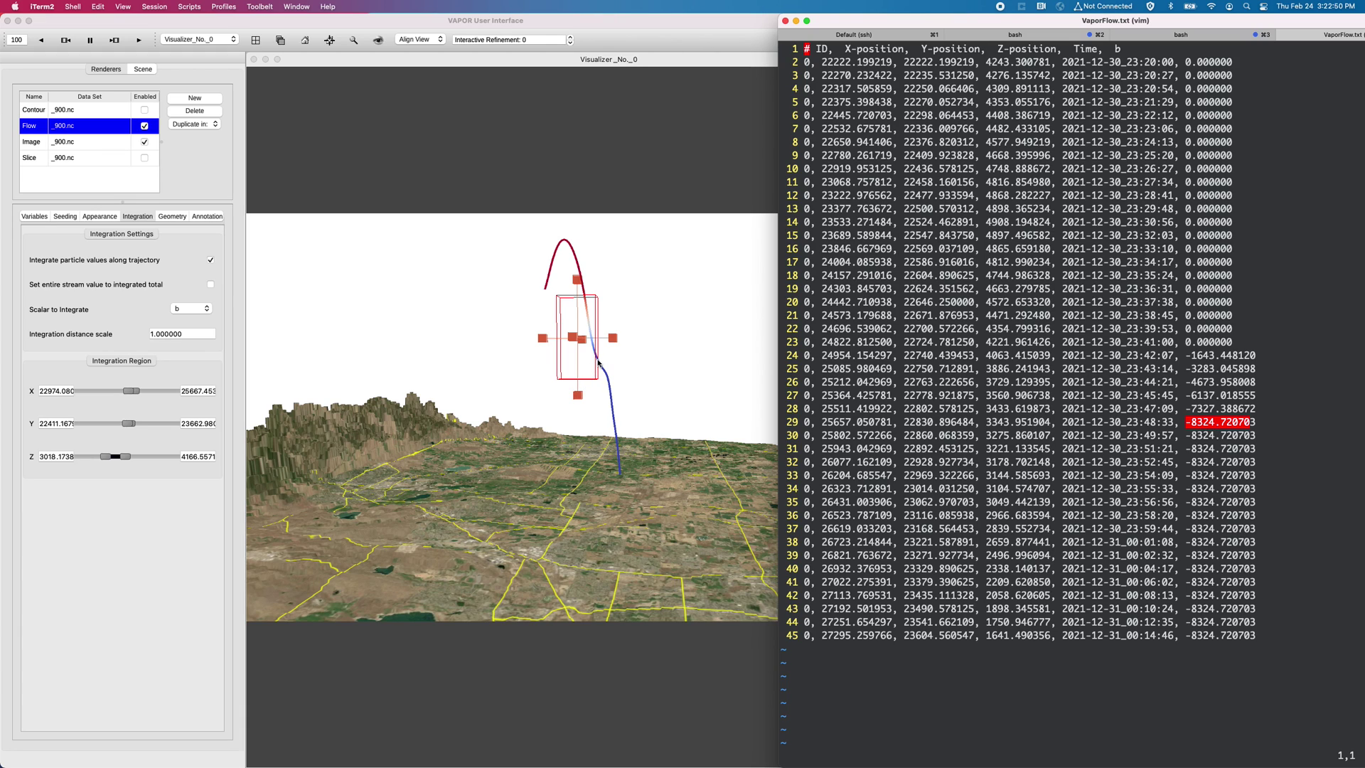
left_click(1252, 409)
double_click(1220, 408)
left_click(1233, 396)
double_click(1220, 355)
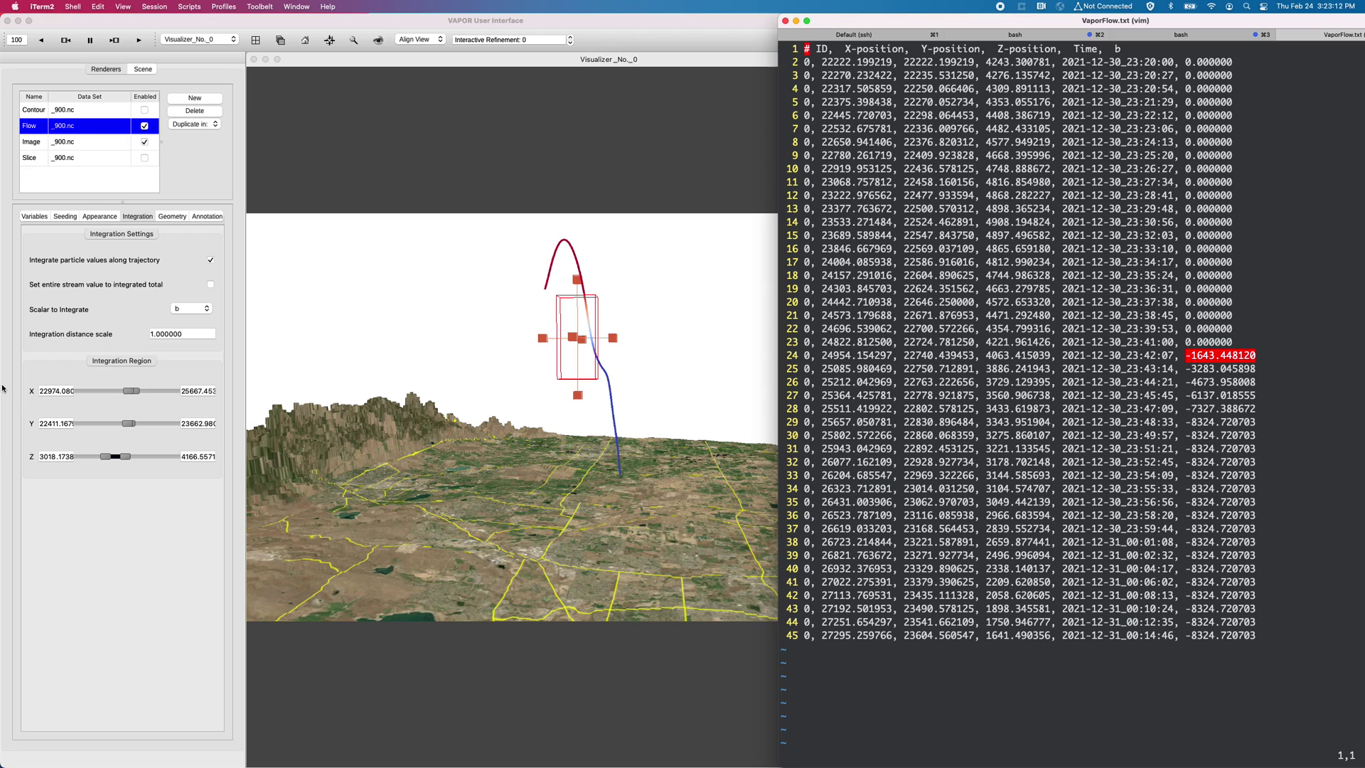
left_click(232, 147)
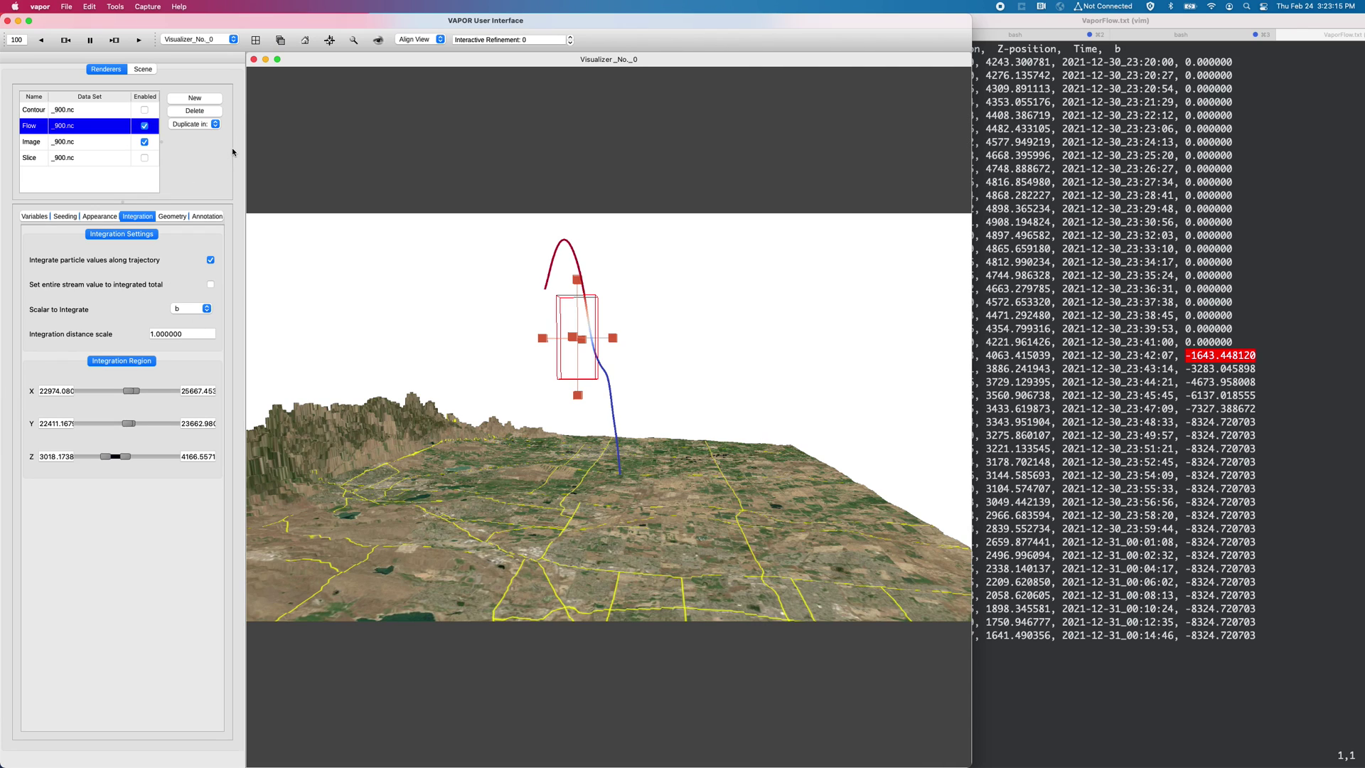
Compare the Flow Appearance and Integration settings, ending on Appearance with colour range -8324.720 to 0
left_click(101, 216)
left_click(130, 217)
left_click(100, 217)
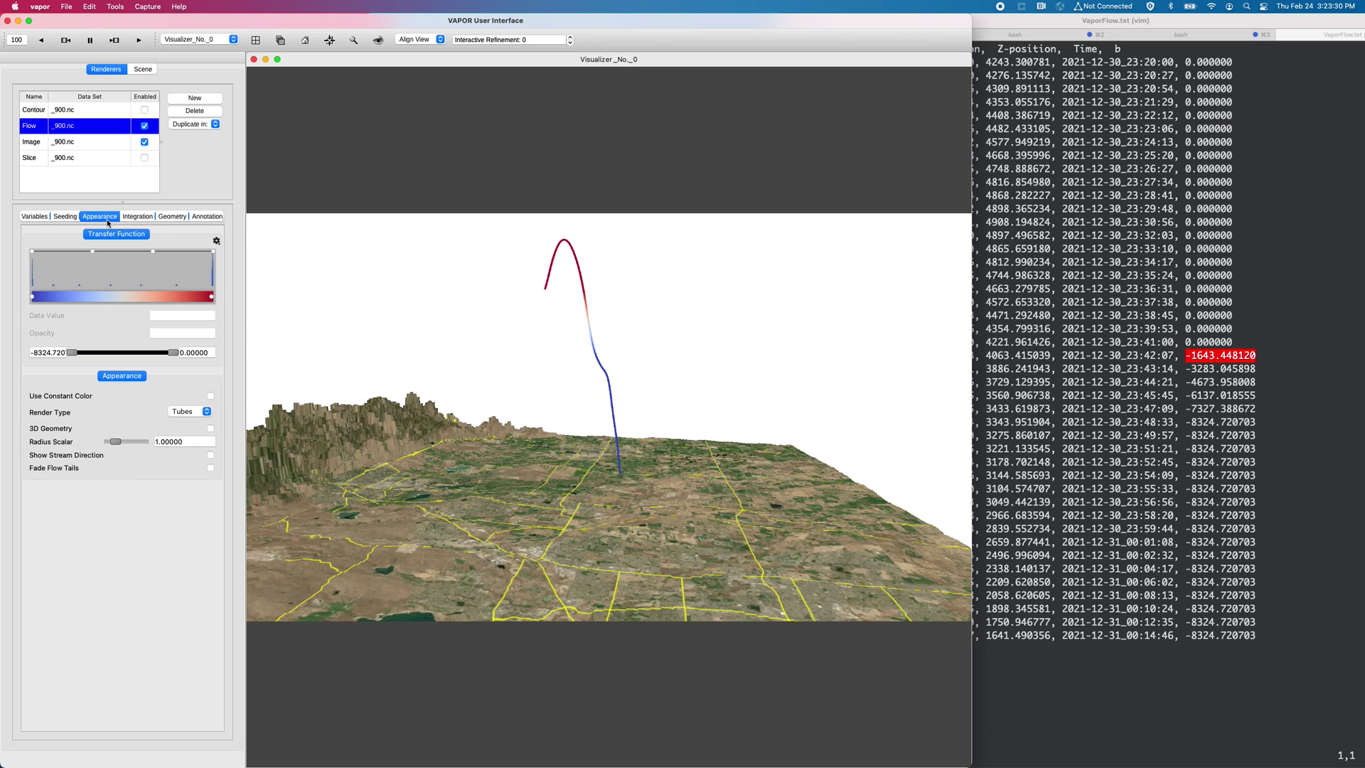